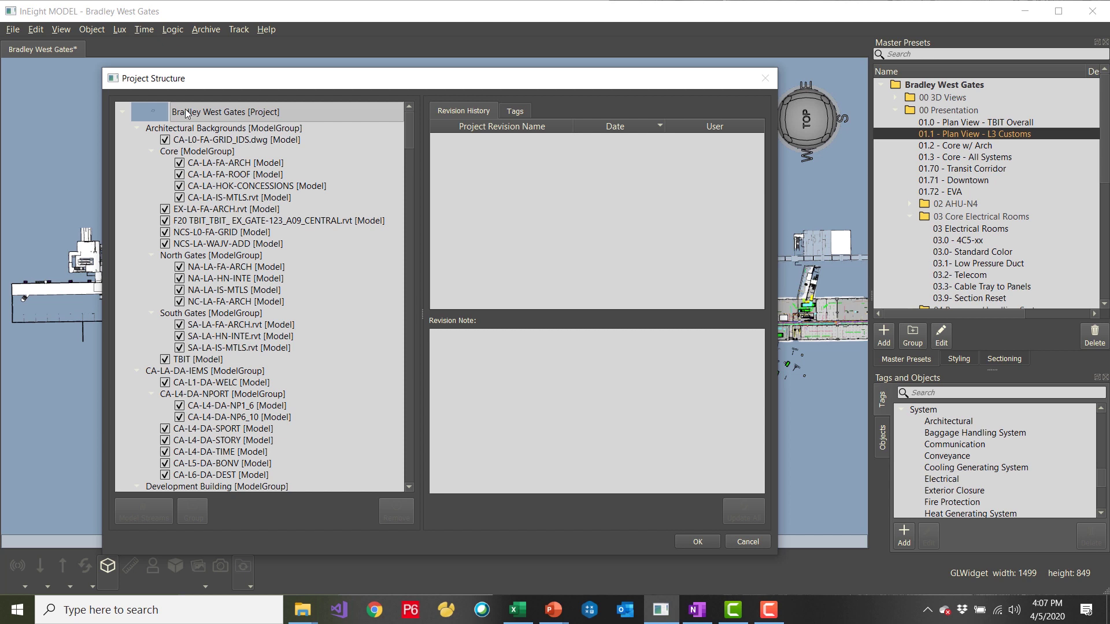
Review the Bradley West Gates project's revision history and read the notes of several revisions.
left_click(146, 113)
scroll(611, 212, "down", 10)
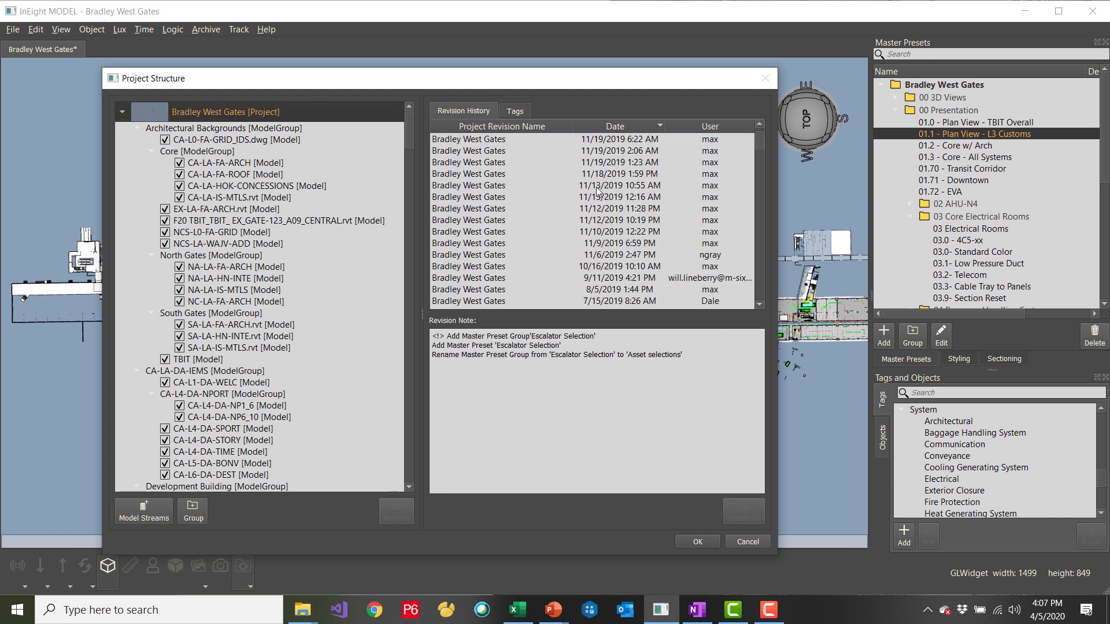
scroll(590, 203, "up", 10)
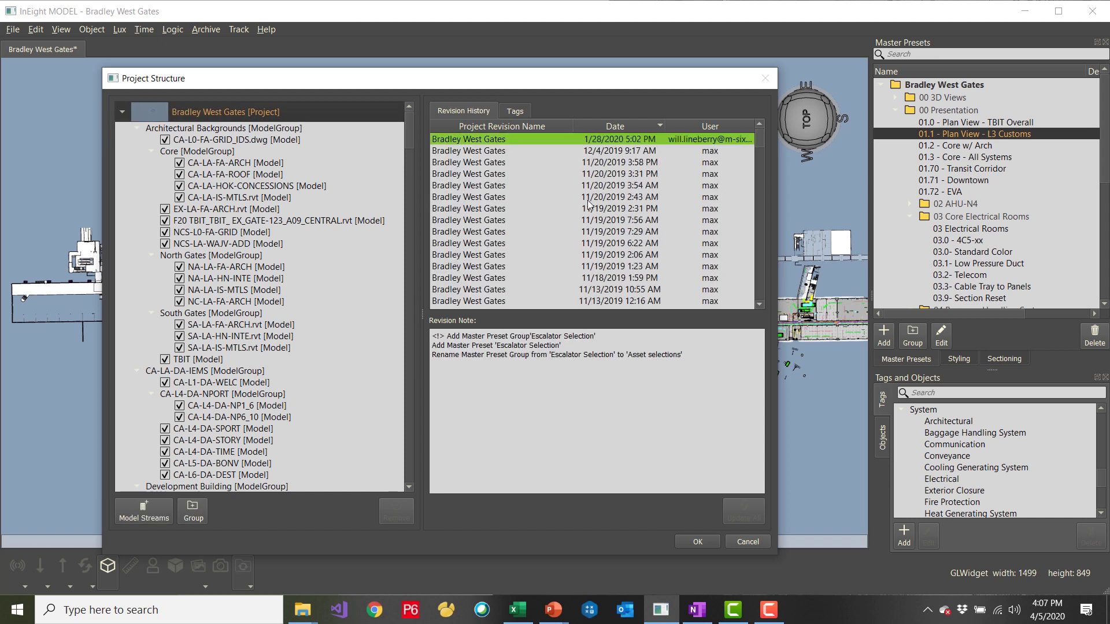
left_click(505, 152)
left_click(497, 162)
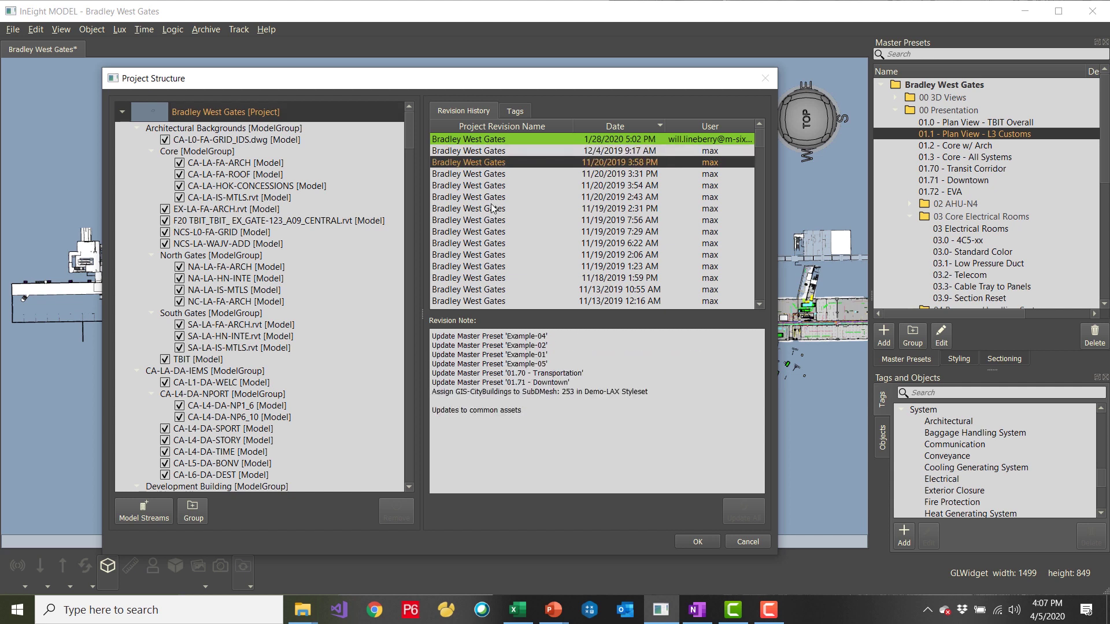
left_click(496, 208)
left_click(485, 142)
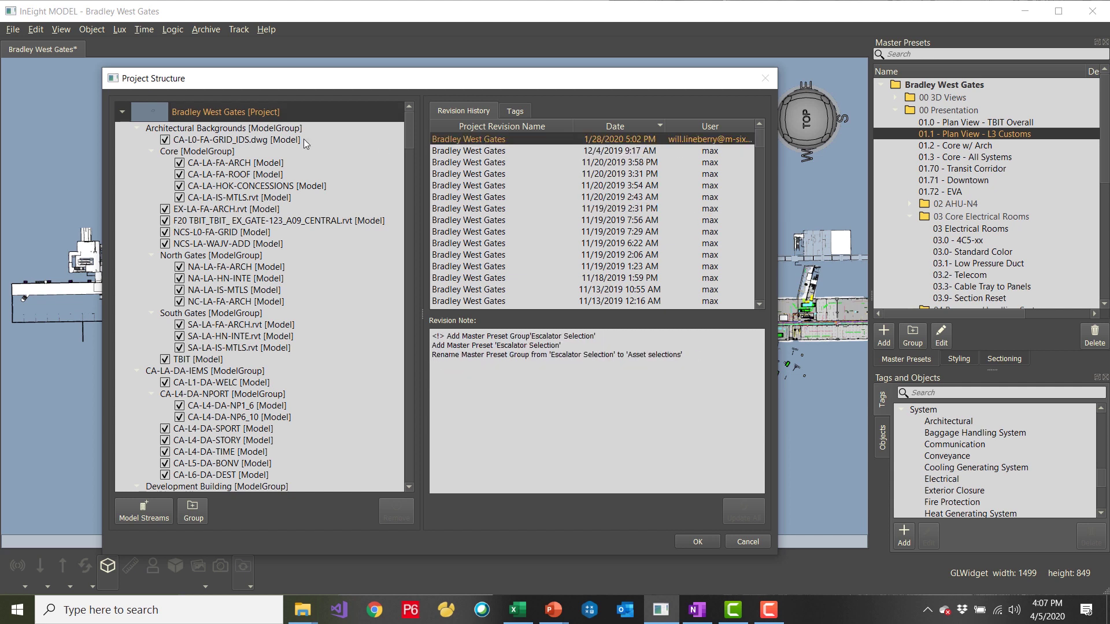
Check the revision history of the CA-L0-FA-GRID_IDS.dwg model, browse the remaining models, and leave the project structure without changes.
left_click(199, 141)
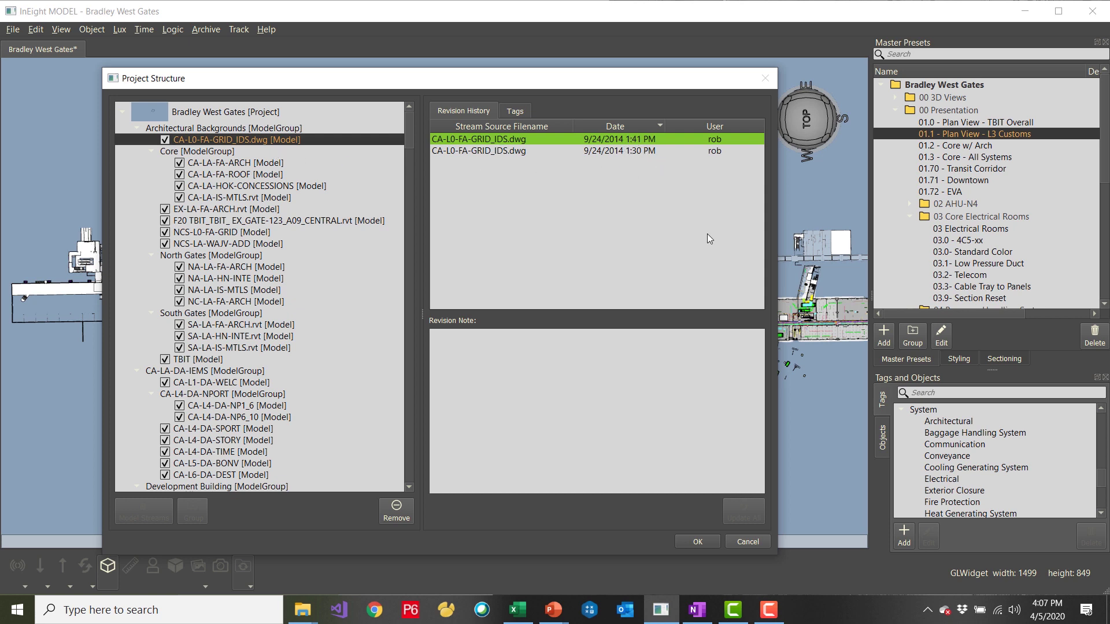
scroll(218, 256, "down", 20)
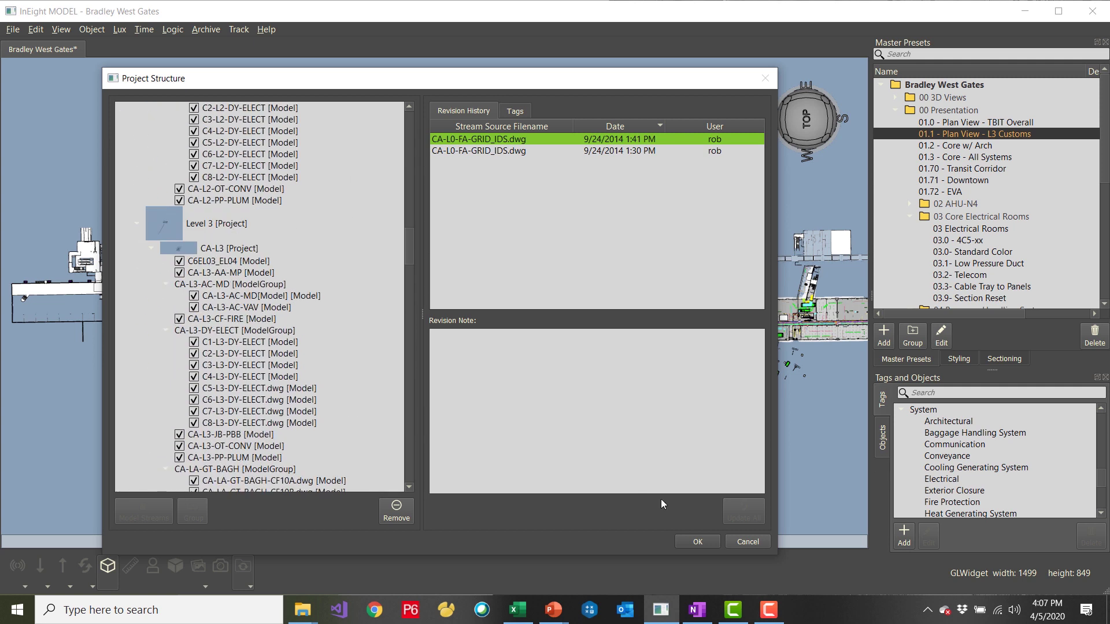
left_click(747, 542)
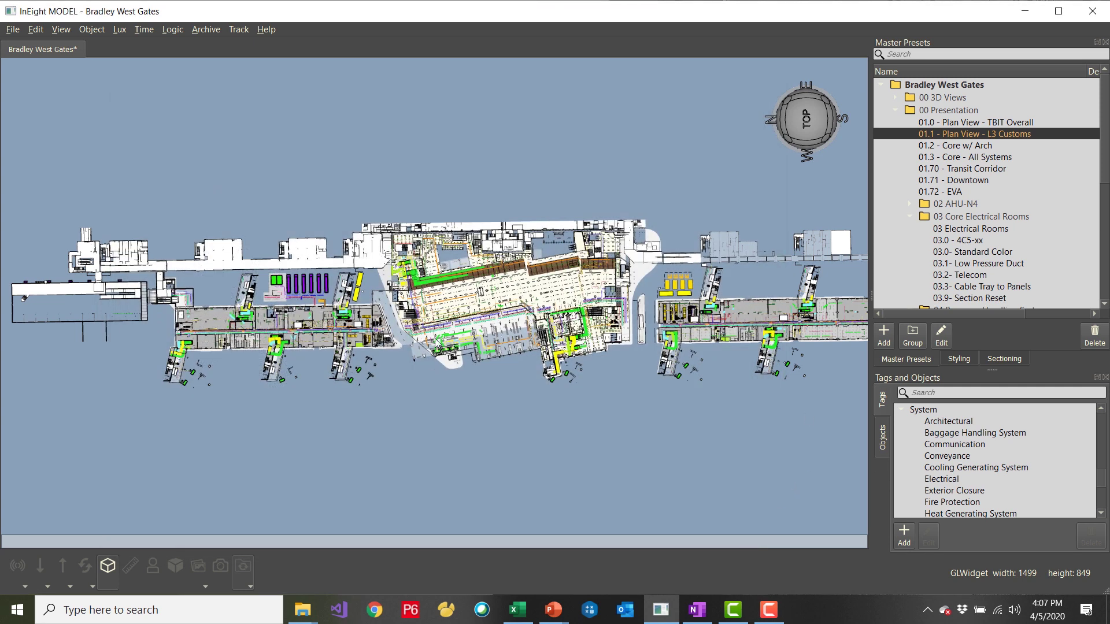
Inspect the L3 Customs plan up close, and show the 01.70 - Transit Corridor preset to view the terminal from several angles.
scroll(459, 316, "up", 5)
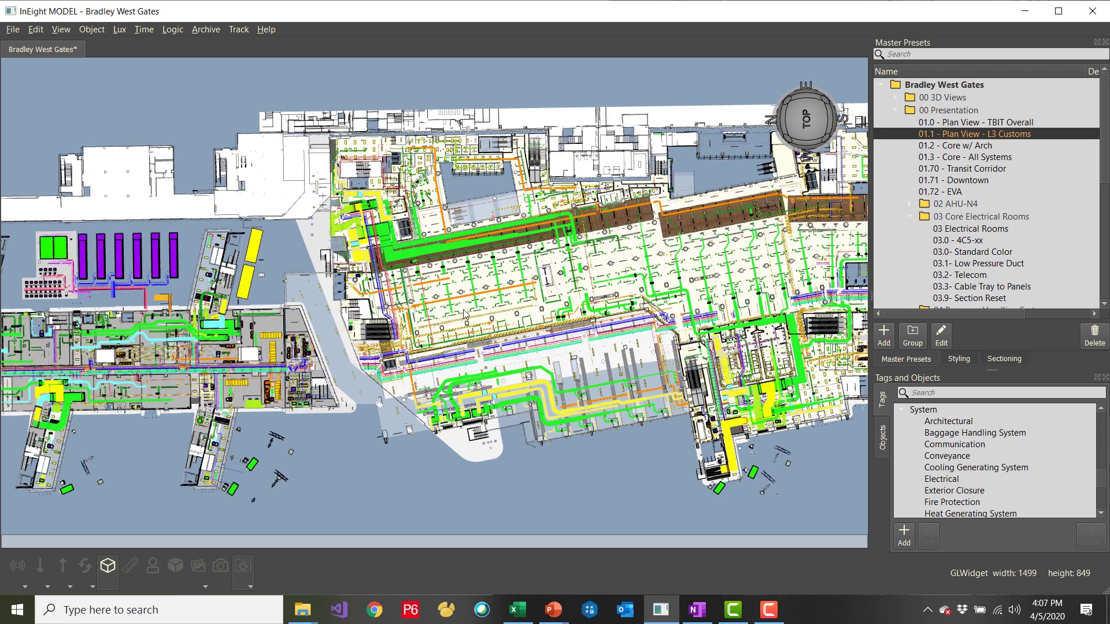
scroll(460, 351, "up", 6)
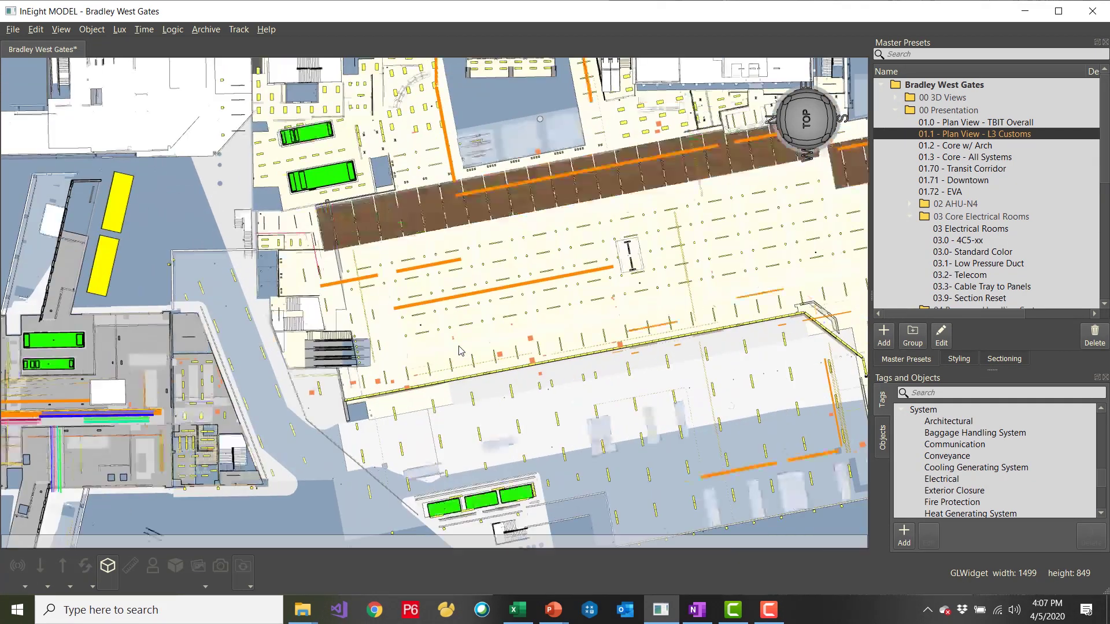
scroll(464, 345, "down", 6)
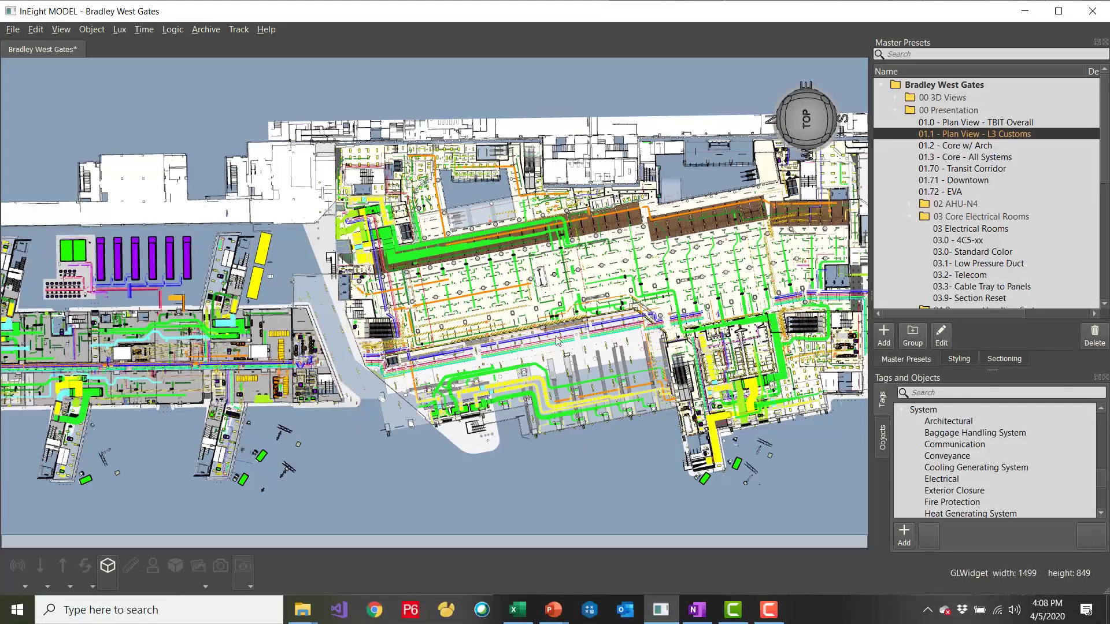
left_click(971, 169)
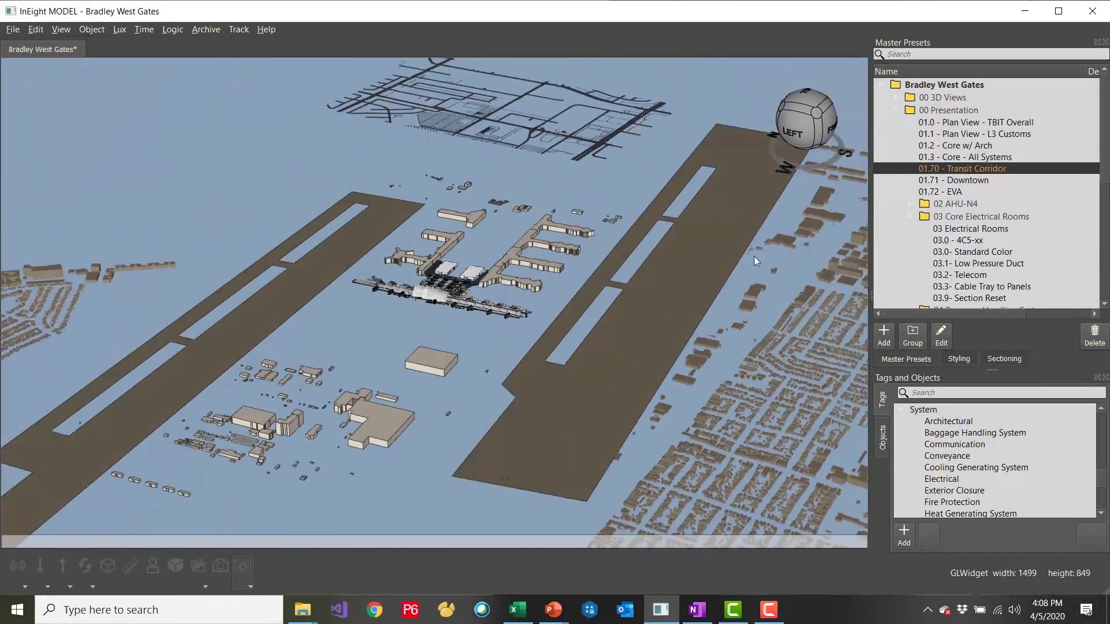
middle_click_drag(425, 303, 440, 341)
scroll(440, 337, "up", 6)
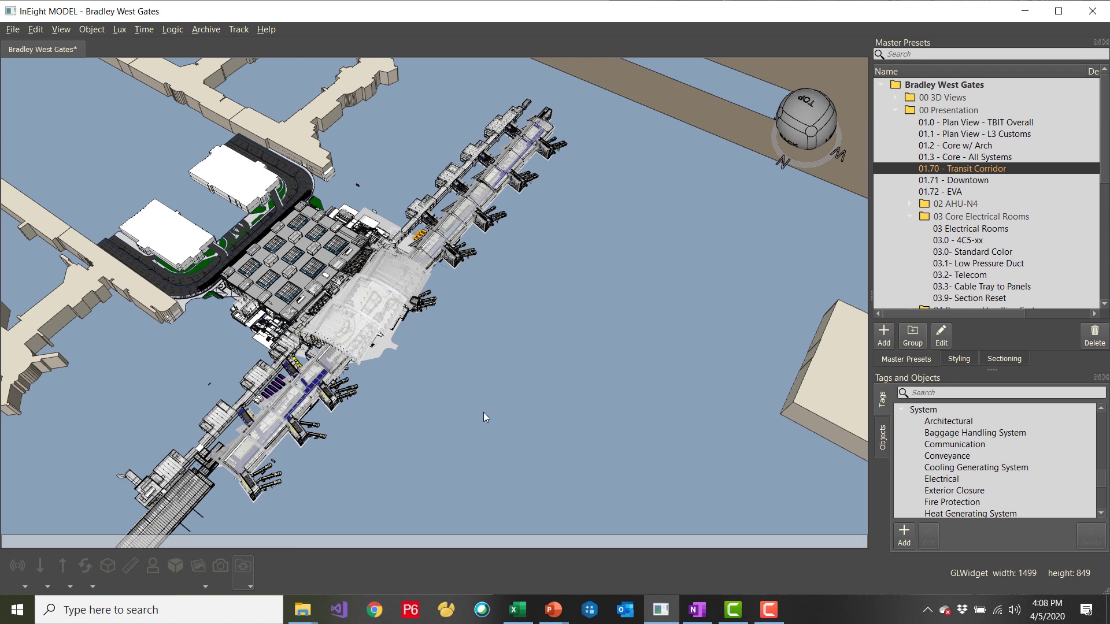
middle_click_drag(530, 410, 505, 396)
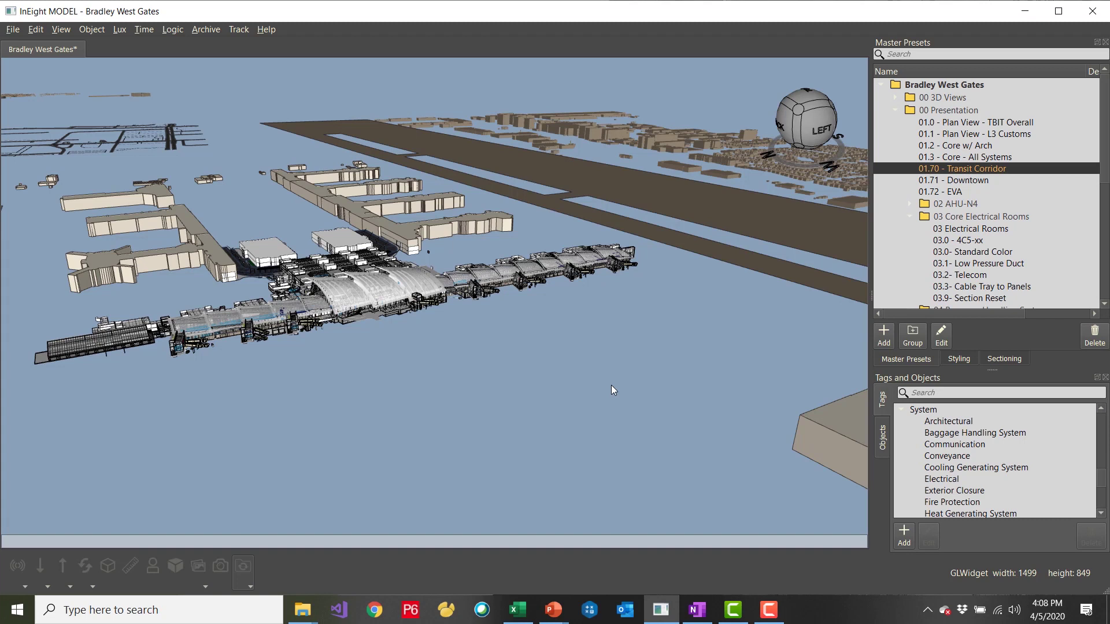
Show the 03 Electrical Rooms preset and bring the stacked electrical rooms into close view.
left_click(966, 229)
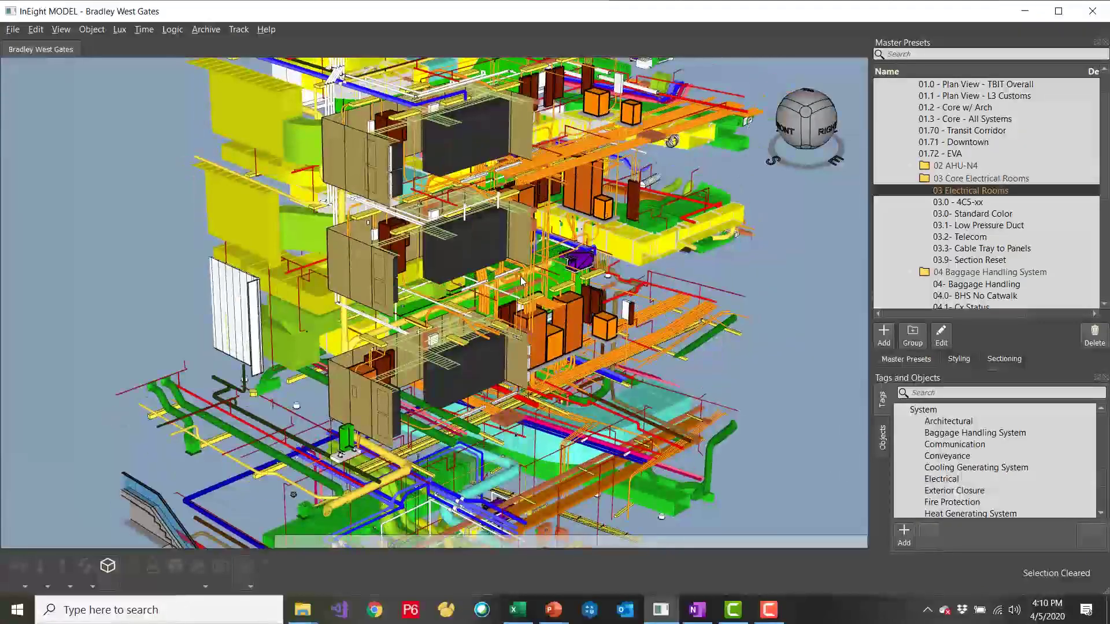
middle_click_drag(520, 268, 491, 311)
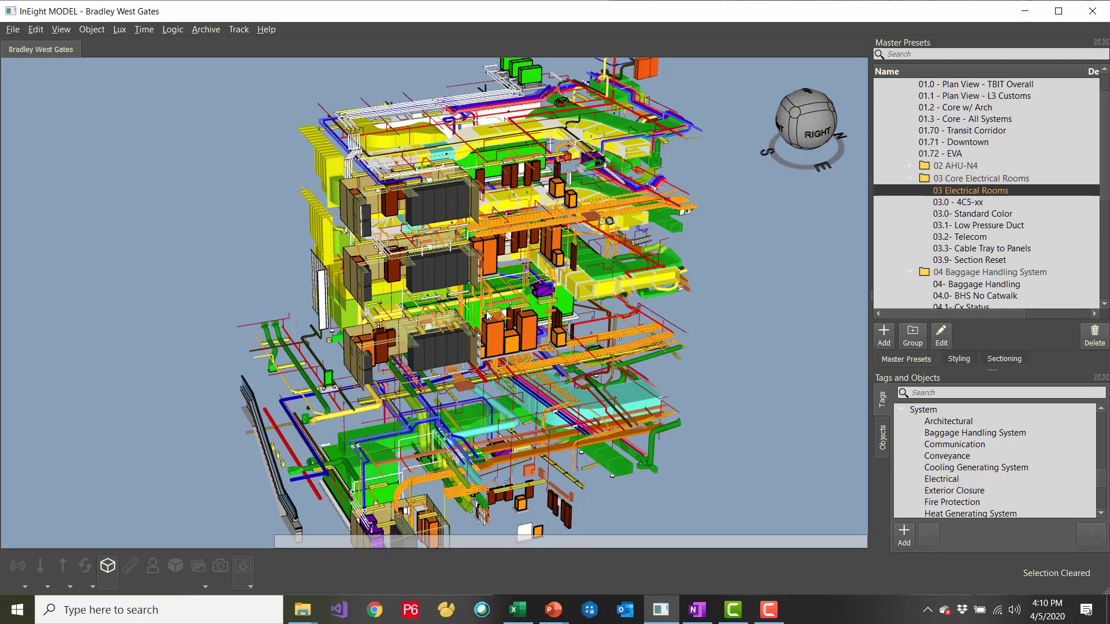
middle_click_drag(520, 283, 542, 293)
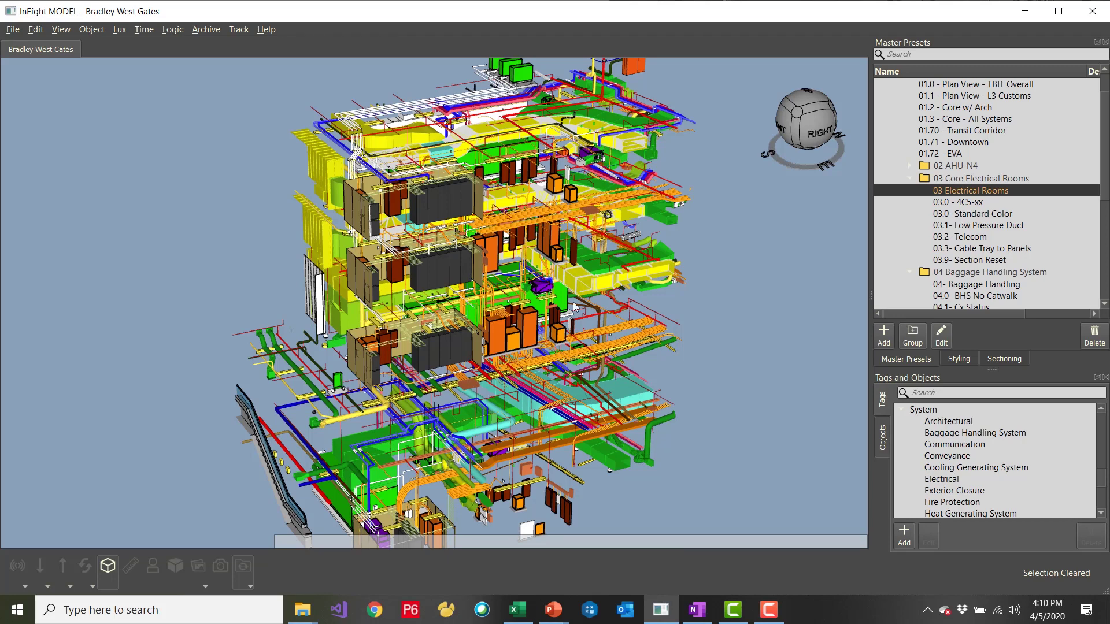
middle_click_drag(544, 225, 453, 294)
scroll(452, 293, "up", 2)
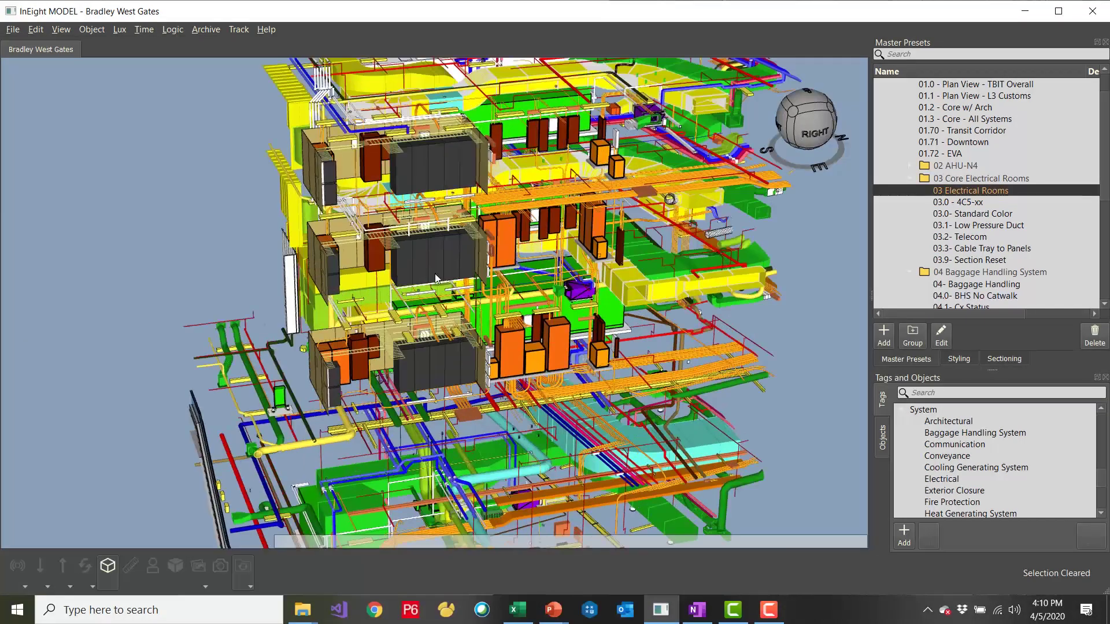
Select the dark red breaker panel in the middle electrical room and read its FM_Data record in the selection information.
left_click(375, 264)
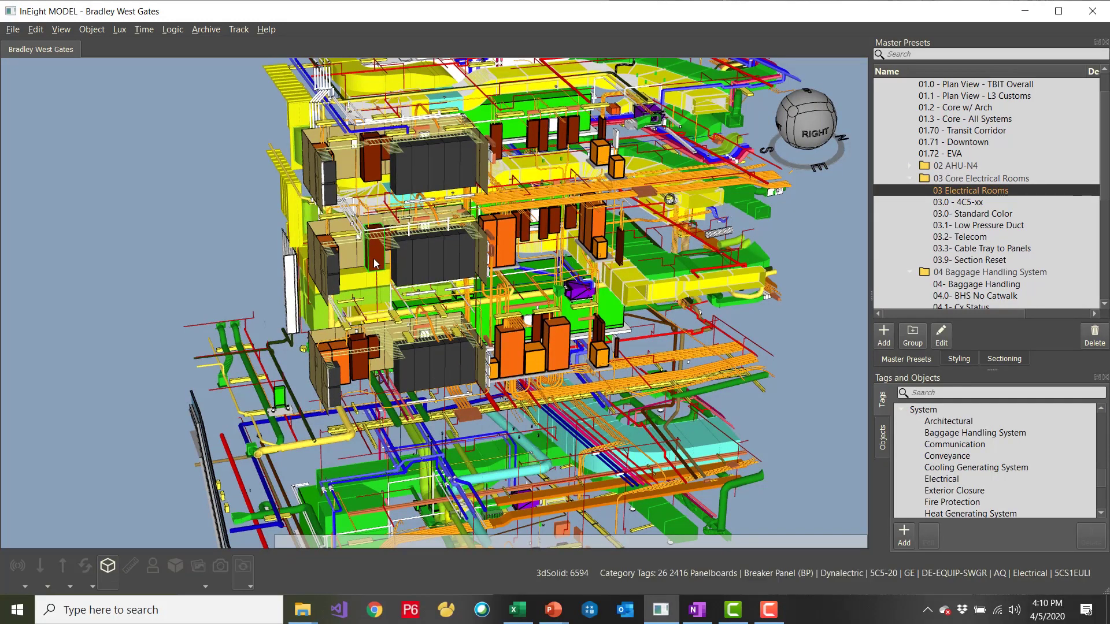
left_click(88, 32)
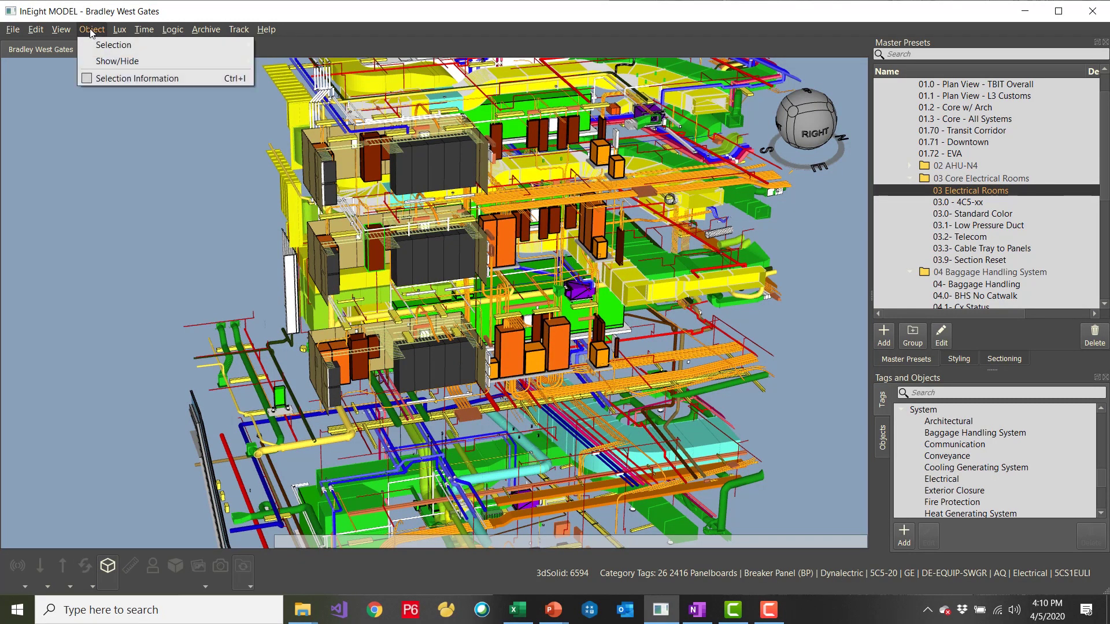
left_click(117, 75)
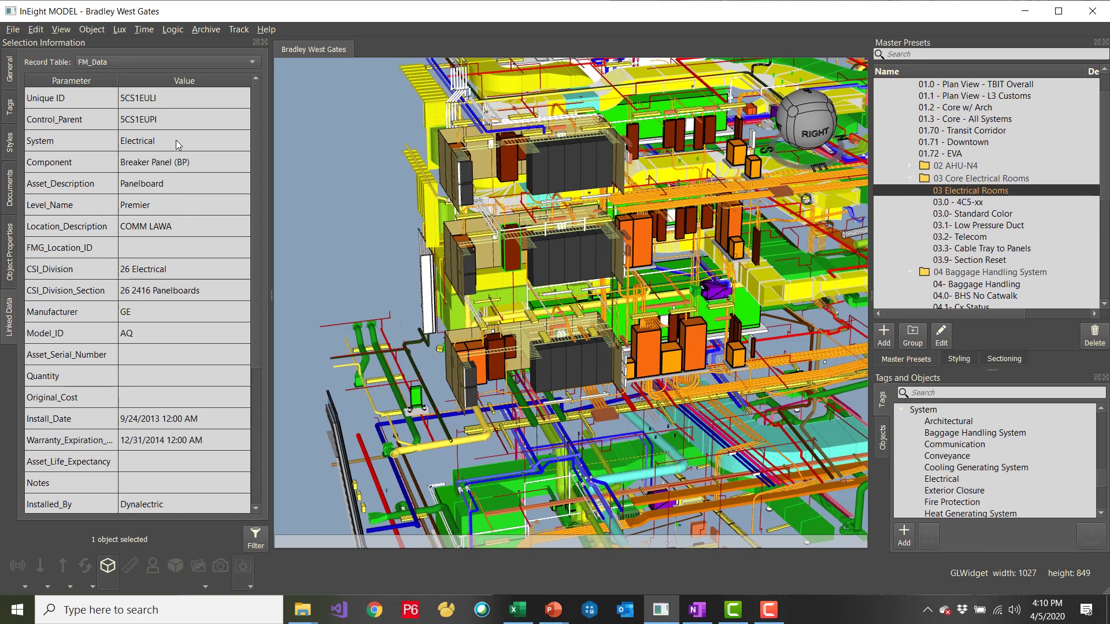
scroll(176, 140, "down", 3)
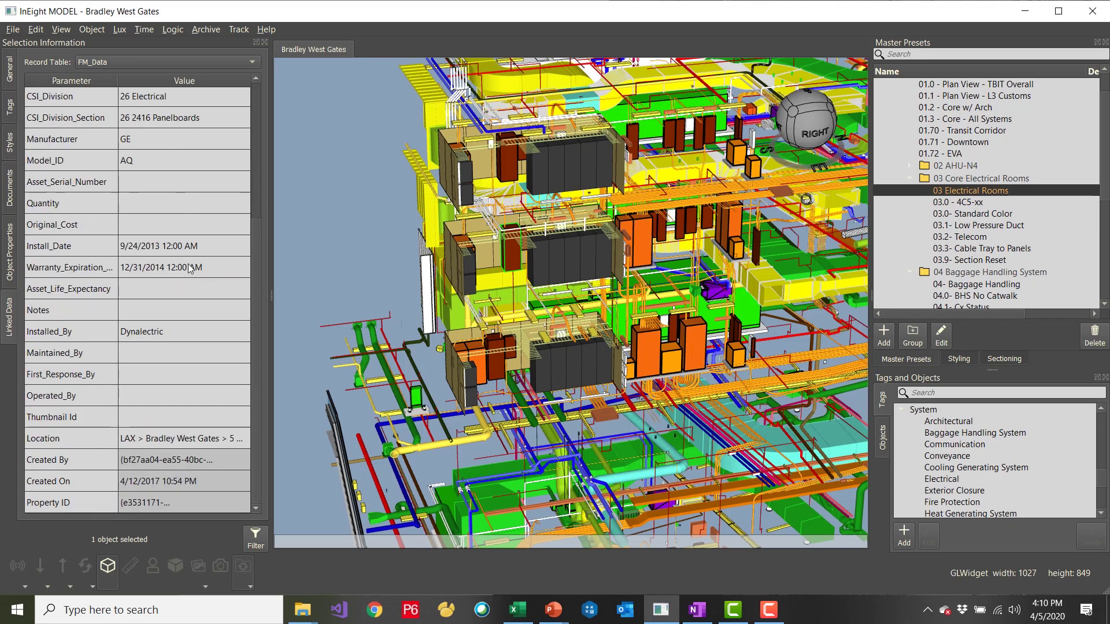
scroll(188, 264, "up", 3)
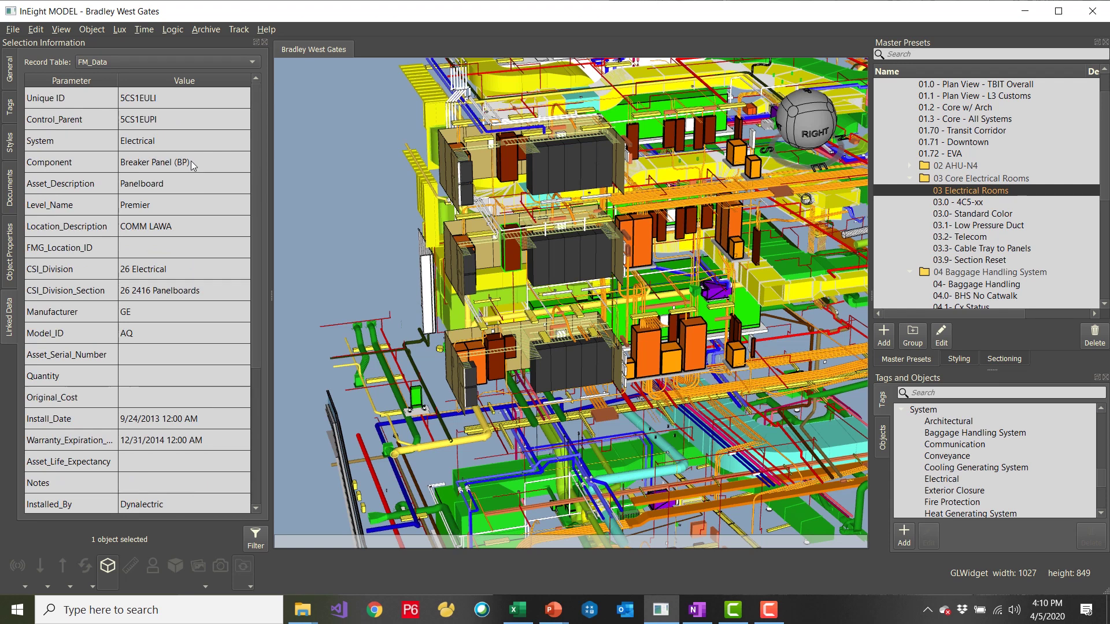
left_click(10, 188)
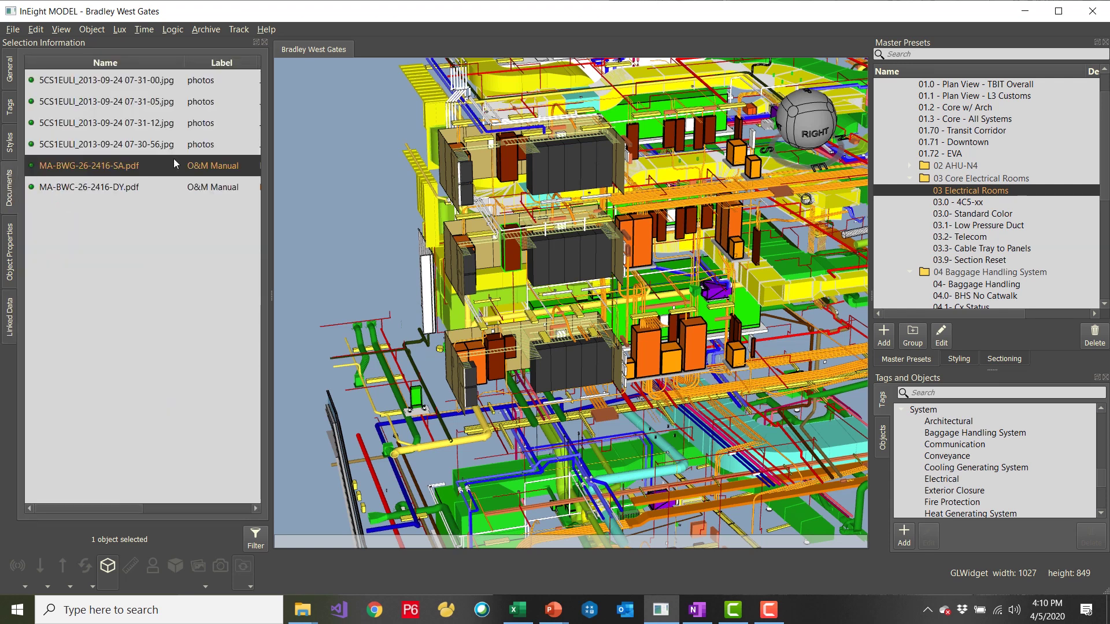
double_click(128, 81)
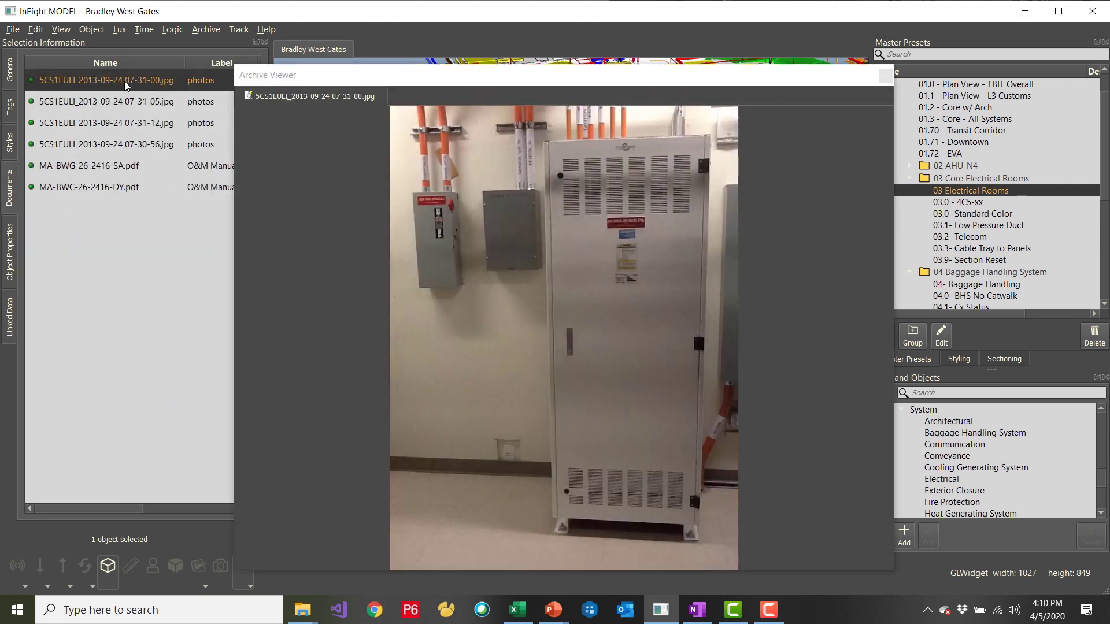
double_click(126, 101)
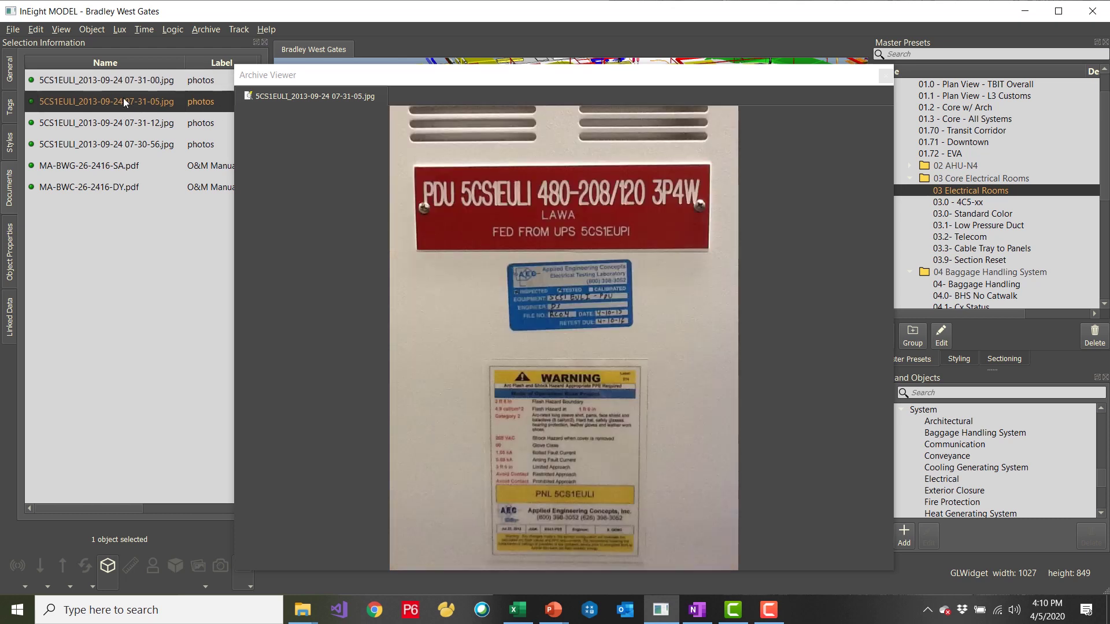
Open the attached O&M manual MA-BWG-26-2416-SA.pdf, look through its pages, and close the document viewer.
double_click(113, 168)
scroll(708, 347, "down", 20)
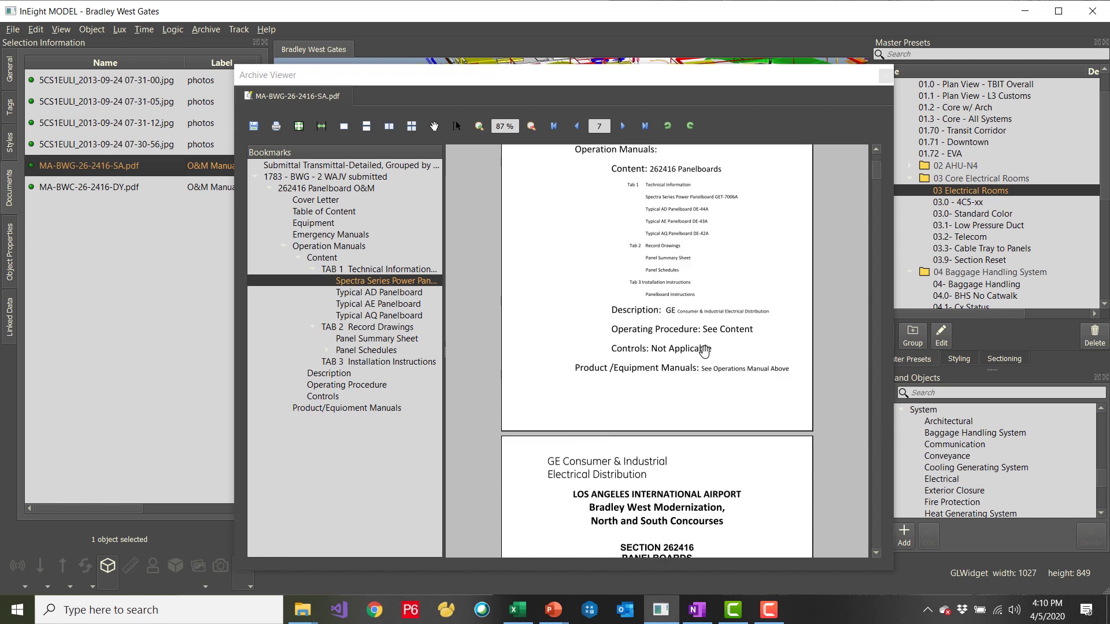
scroll(701, 354, "up", 20)
scroll(715, 355, "up", 10)
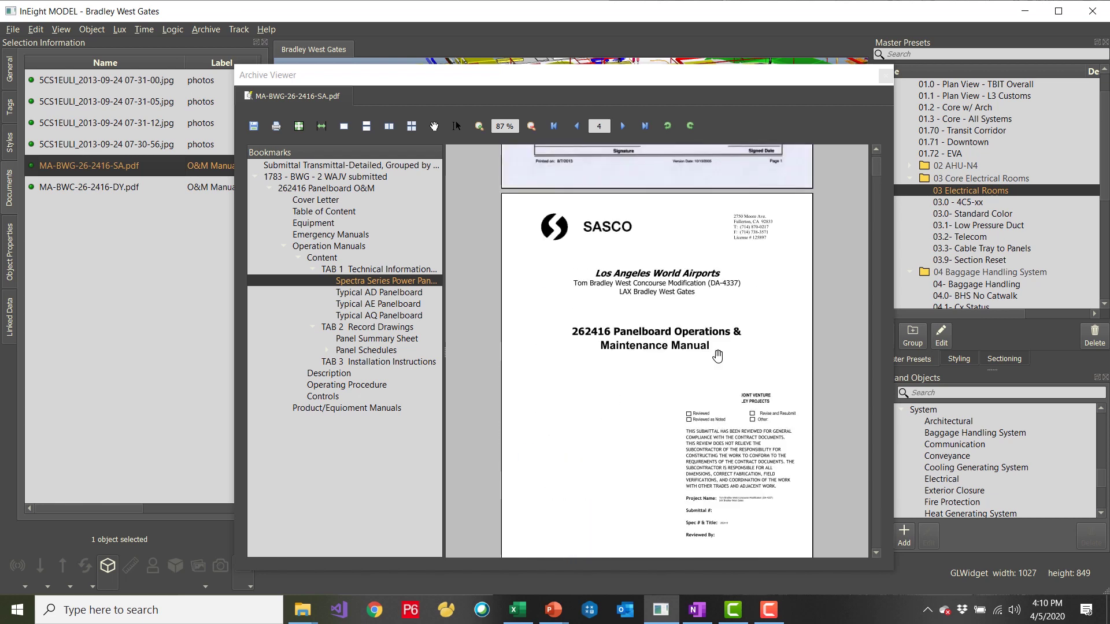
scroll(716, 357, "down", 3)
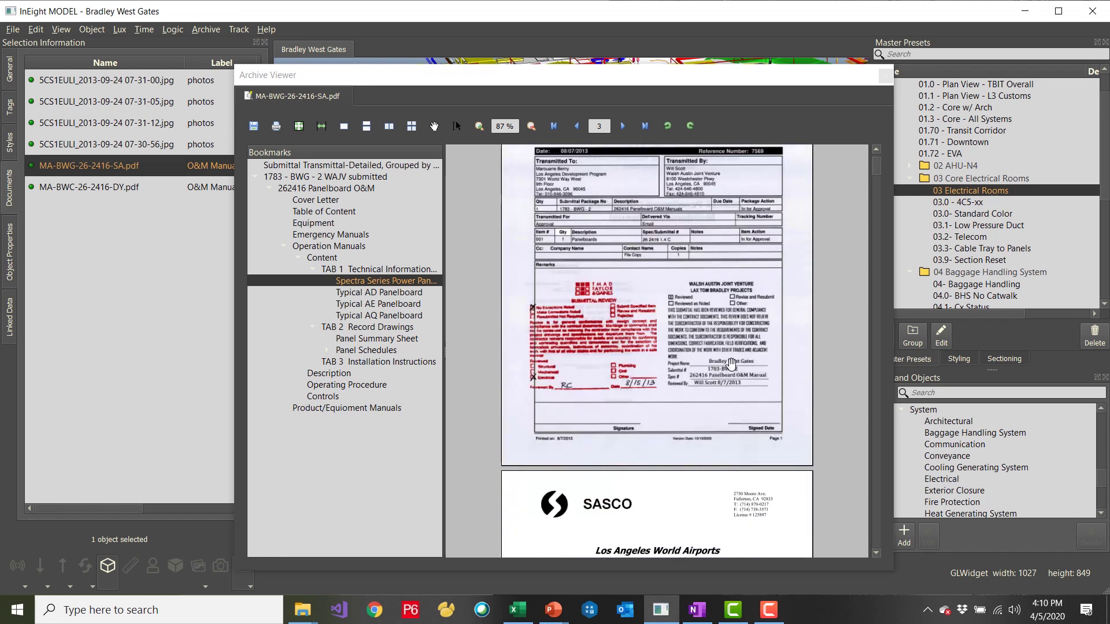
left_click(885, 75)
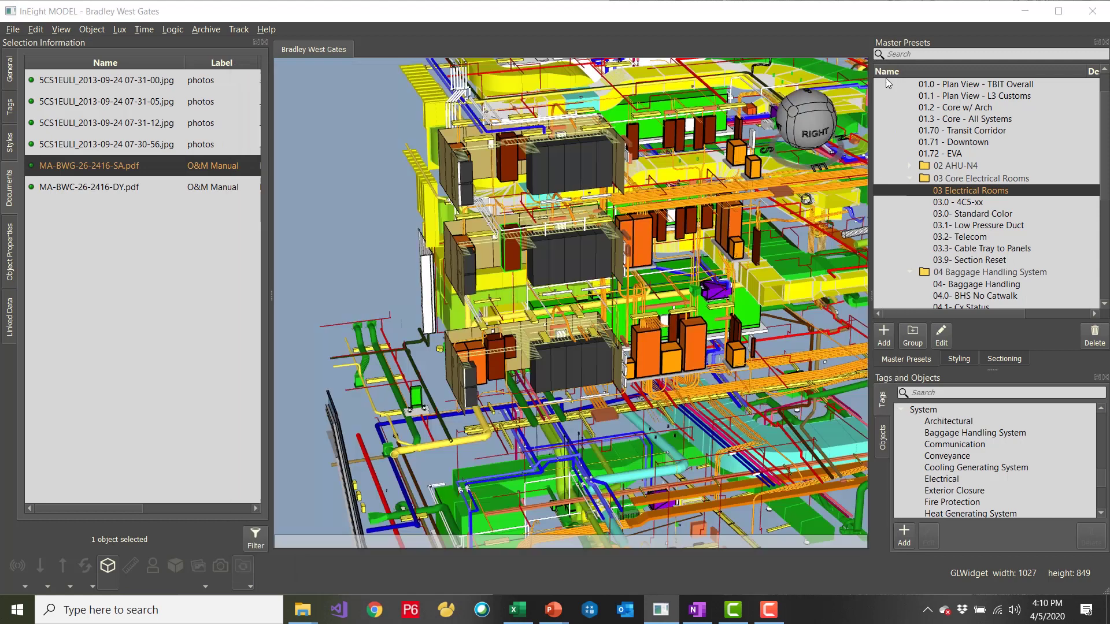
Set the breaker panel's Asset_Serial_Number in the linked FM_Data record to 1234567.
left_click(10, 317)
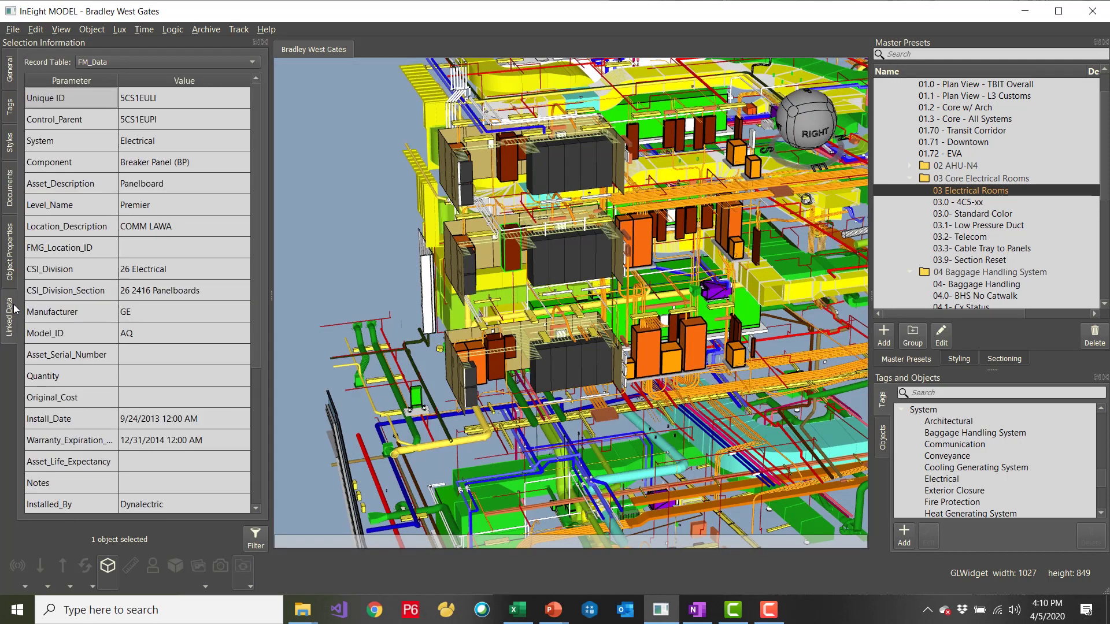
left_click(149, 354)
type("1234567")
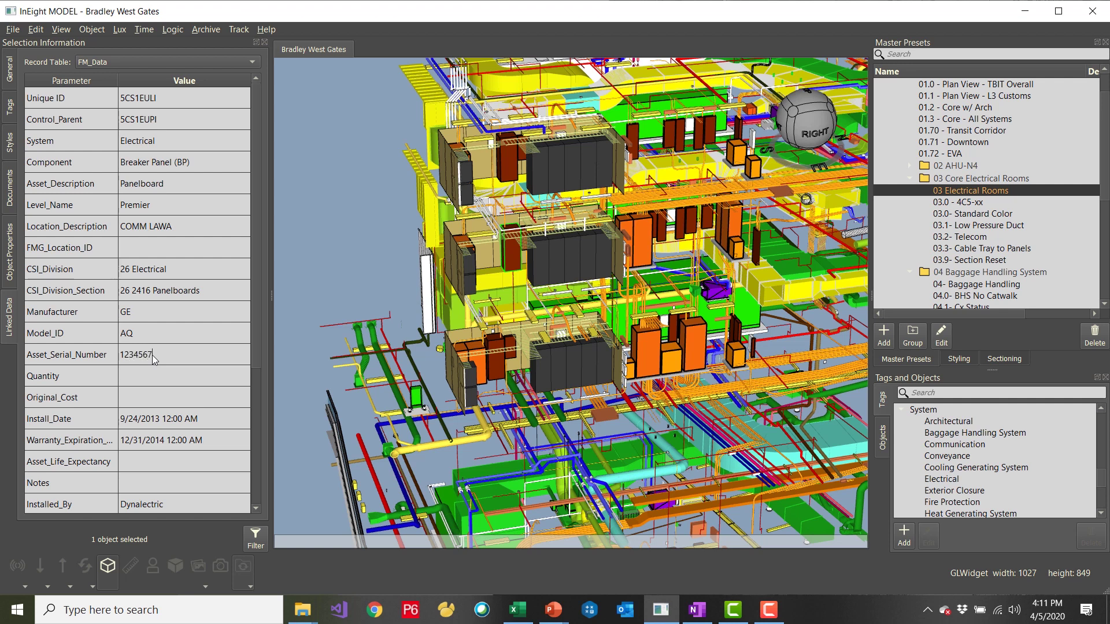
key("Return")
Read the full entry for the record update in the command history, and close the history.
key("ctrl+h")
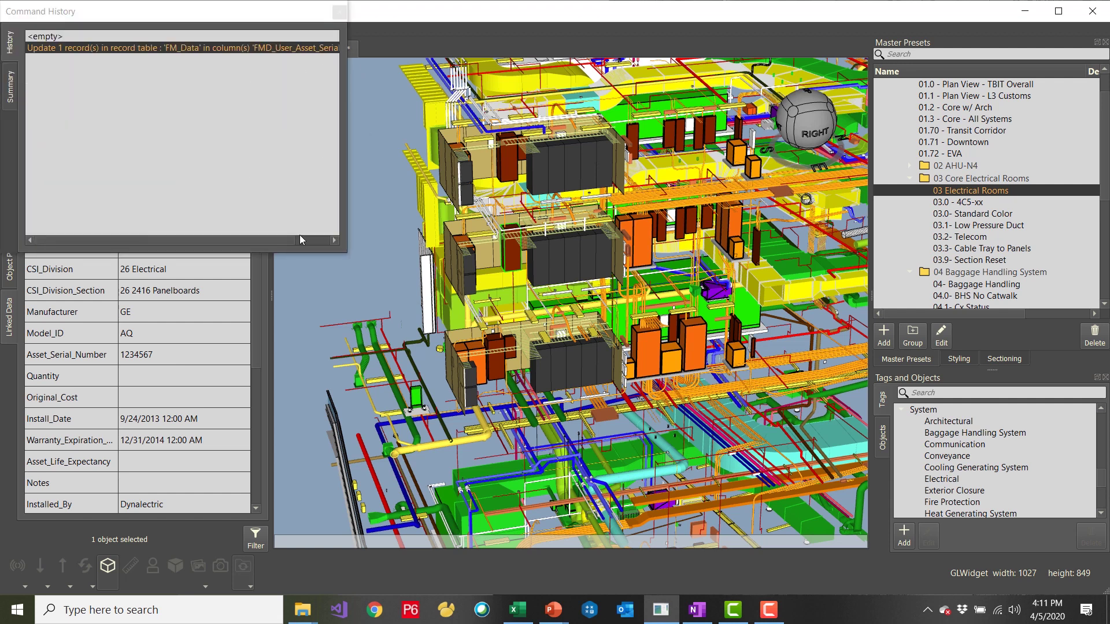
left_click_drag(287, 241, 349, 242)
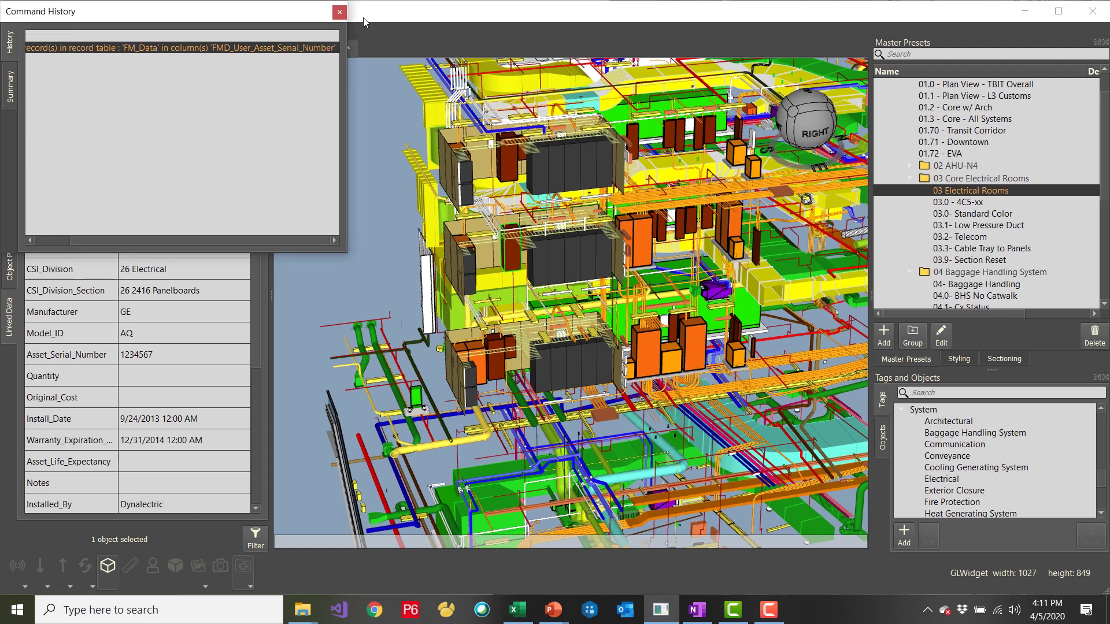
left_click(340, 12)
Switch off the left, right, front and back section planes to show the full, uncut model.
scroll(592, 224, "down", 6)
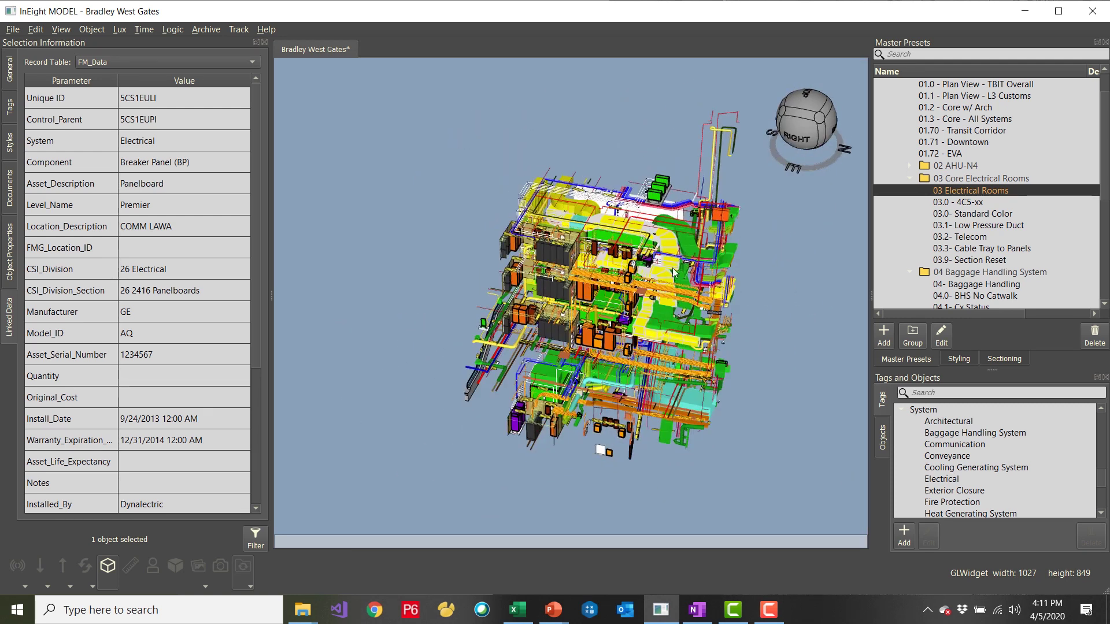
left_click(1004, 360)
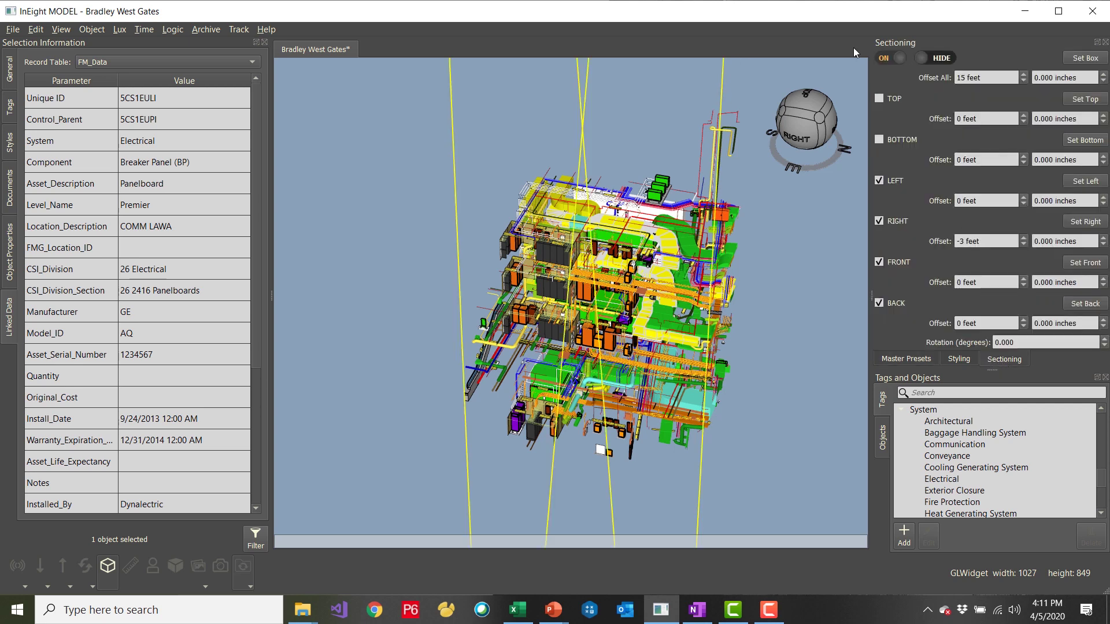
left_click(900, 58)
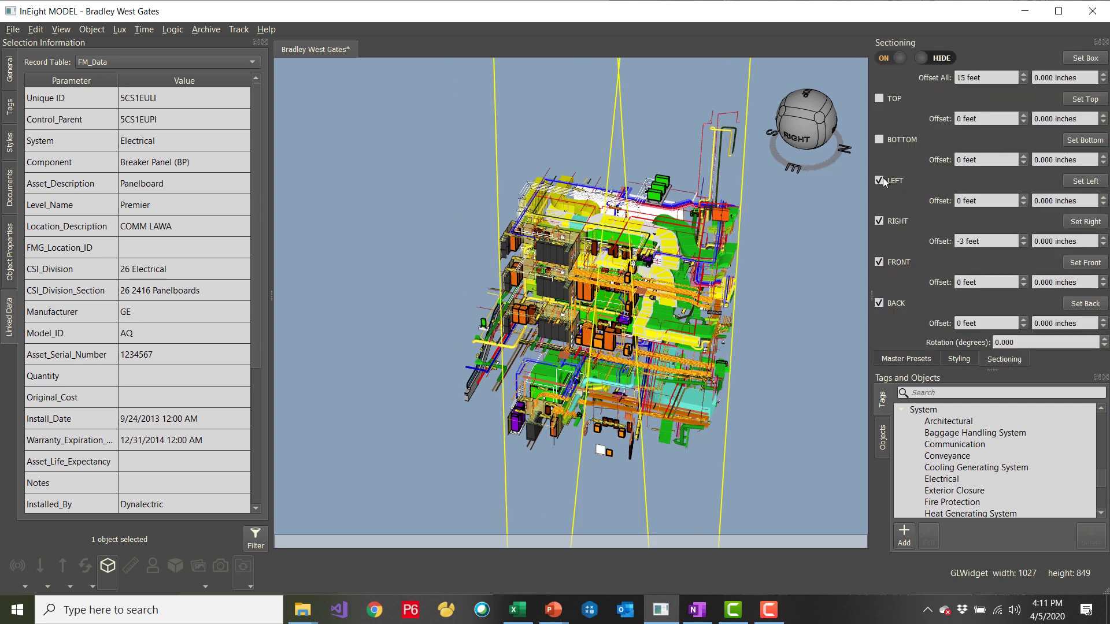
left_click(880, 181)
left_click(878, 220)
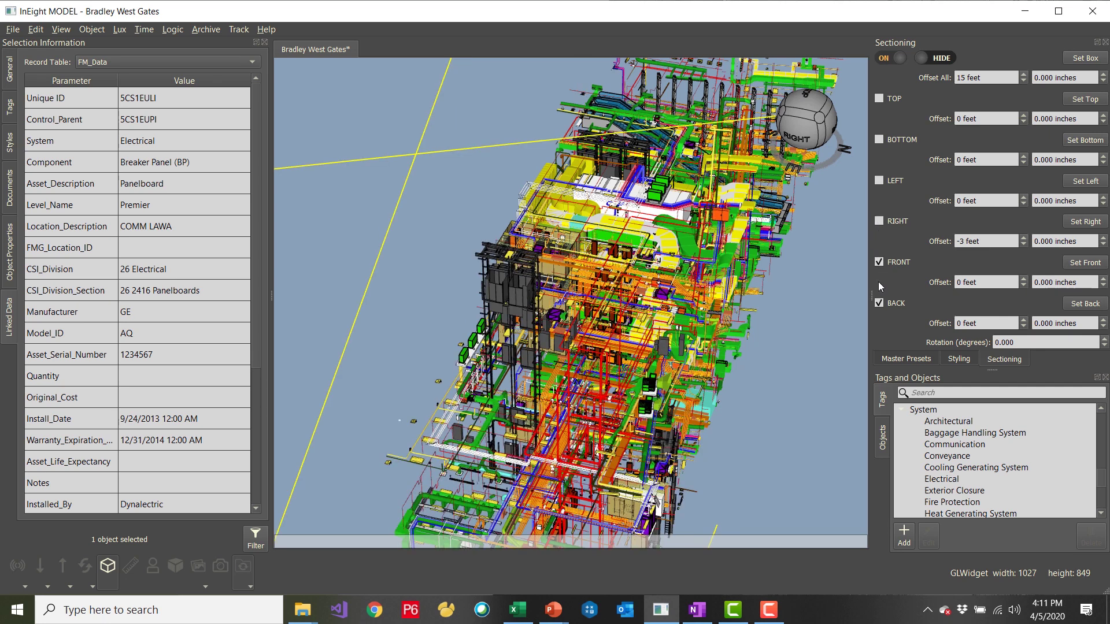
left_click(879, 262)
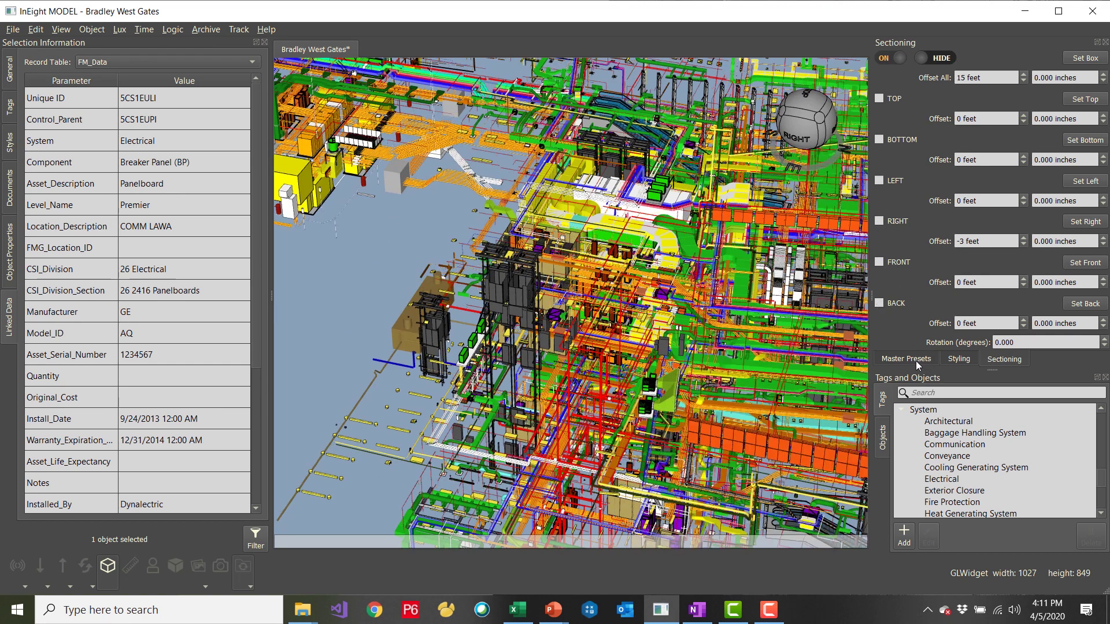
Return to the master presets and examine the whole unsectioned terminal model from several angles.
left_click(916, 361)
scroll(660, 189, "down", 3)
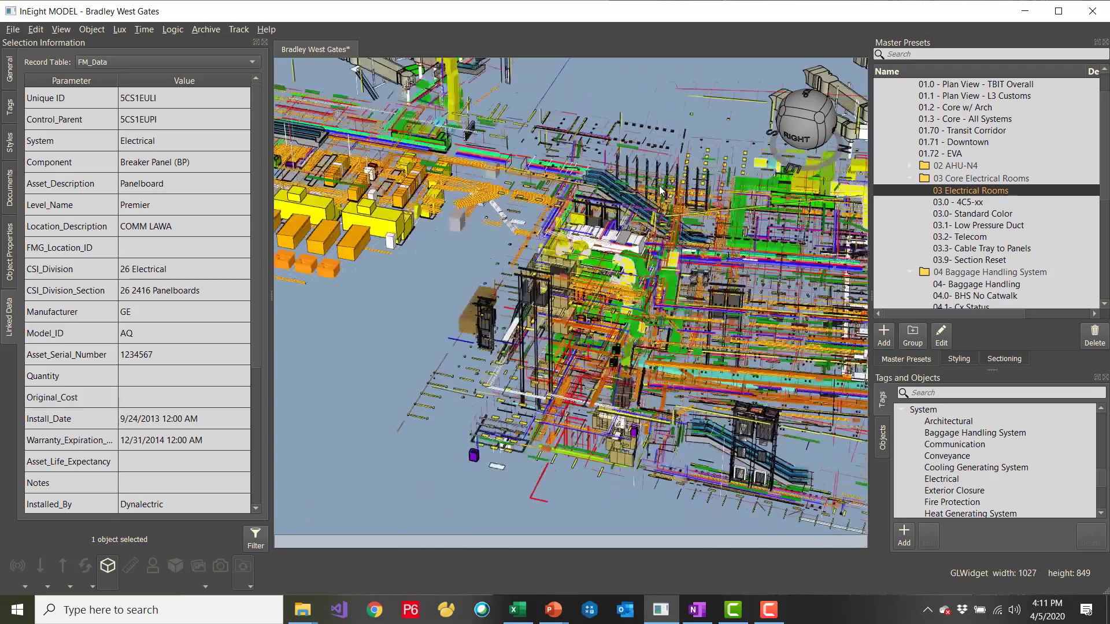
mouse_move(526, 253)
middle_mouse_down()
mouse_move(501, 312)
mouse_move(520, 307)
mouse_move(523, 271)
middle_mouse_up()
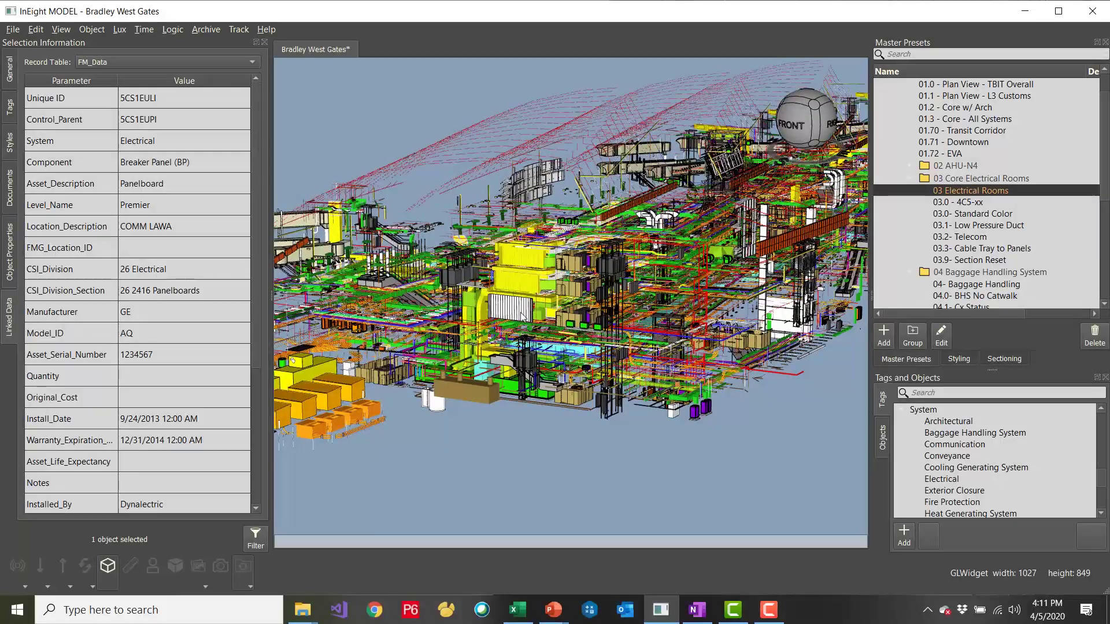
middle_click_drag(538, 323, 514, 310)
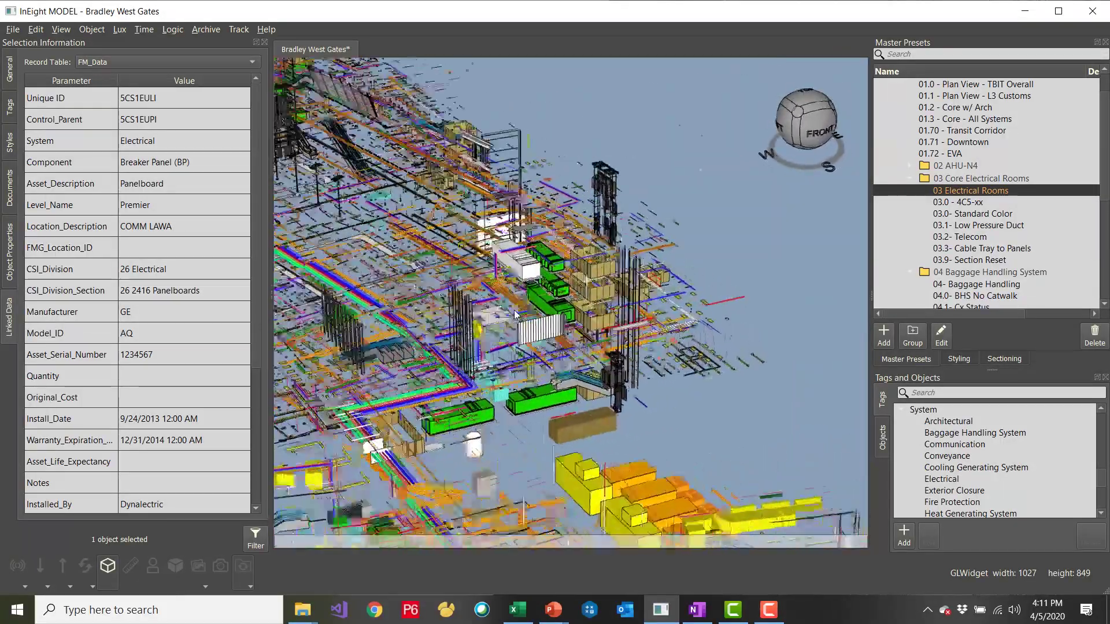
middle_click_drag(433, 267, 591, 253)
scroll(591, 252, "down", 3)
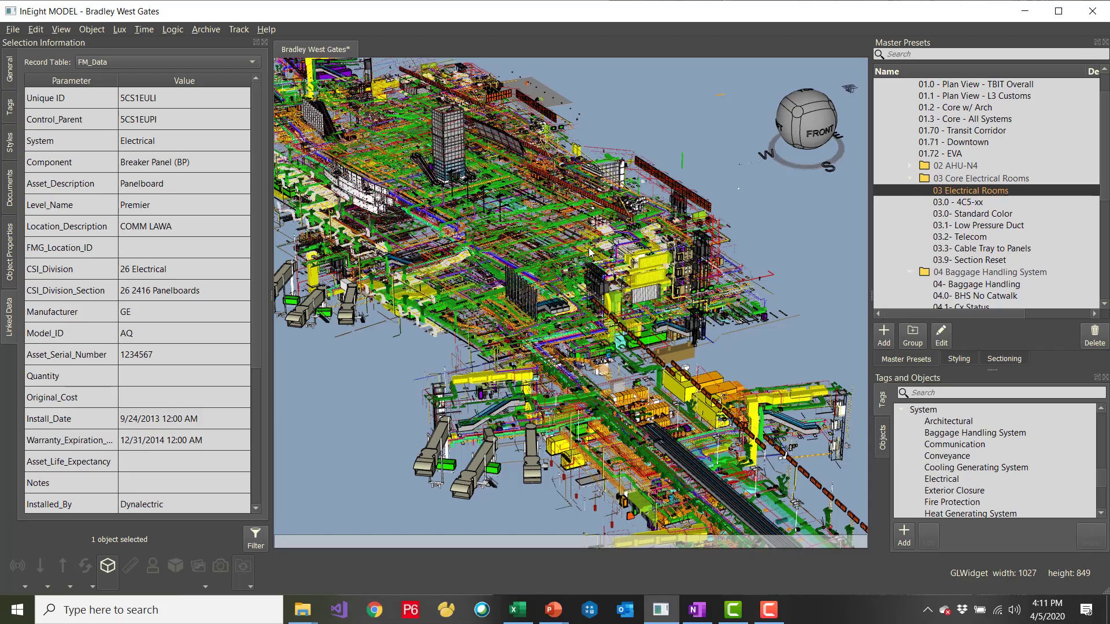
Switch to Excel and query the FM_Data table of the Bradley West Gates project into the workbook.
key("alt+Tab")
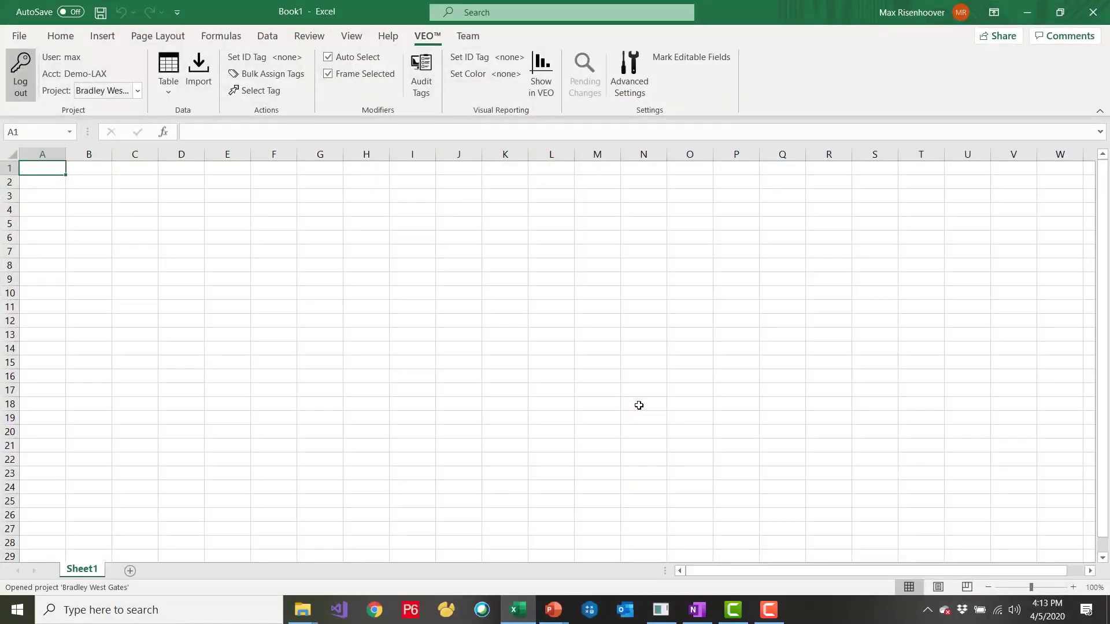
left_click(174, 84)
left_click(186, 114)
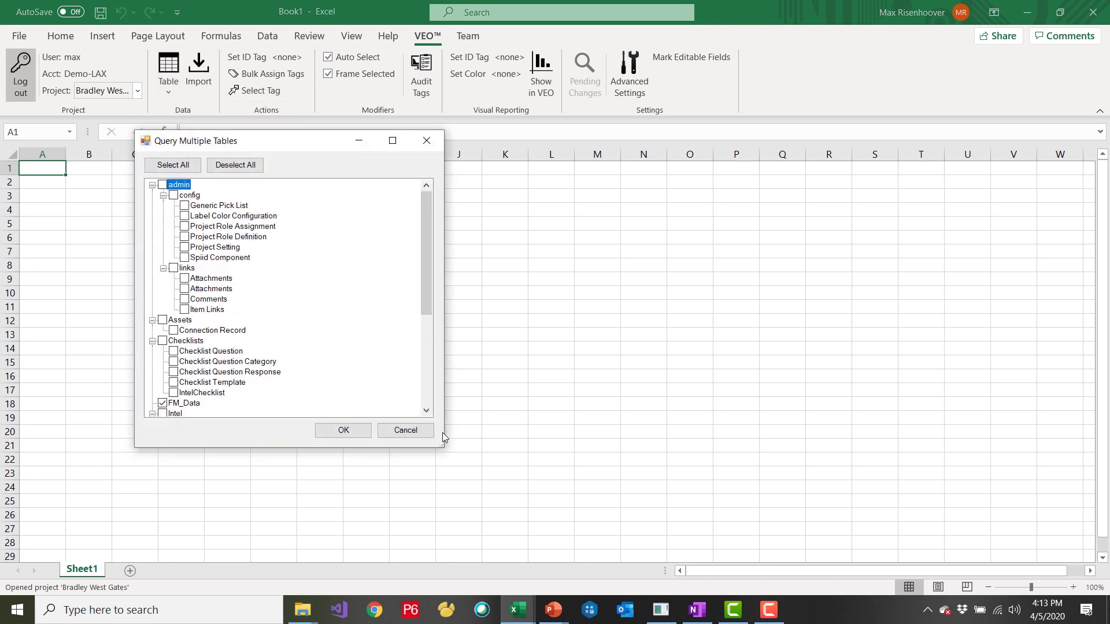
left_click_drag(441, 445, 647, 596)
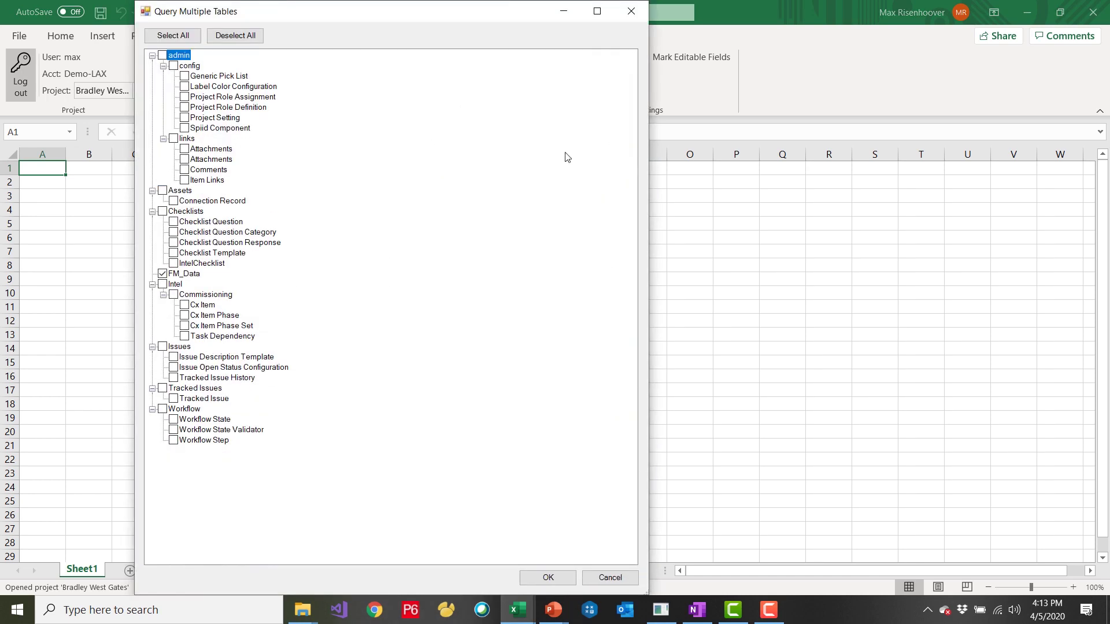
left_click(177, 276)
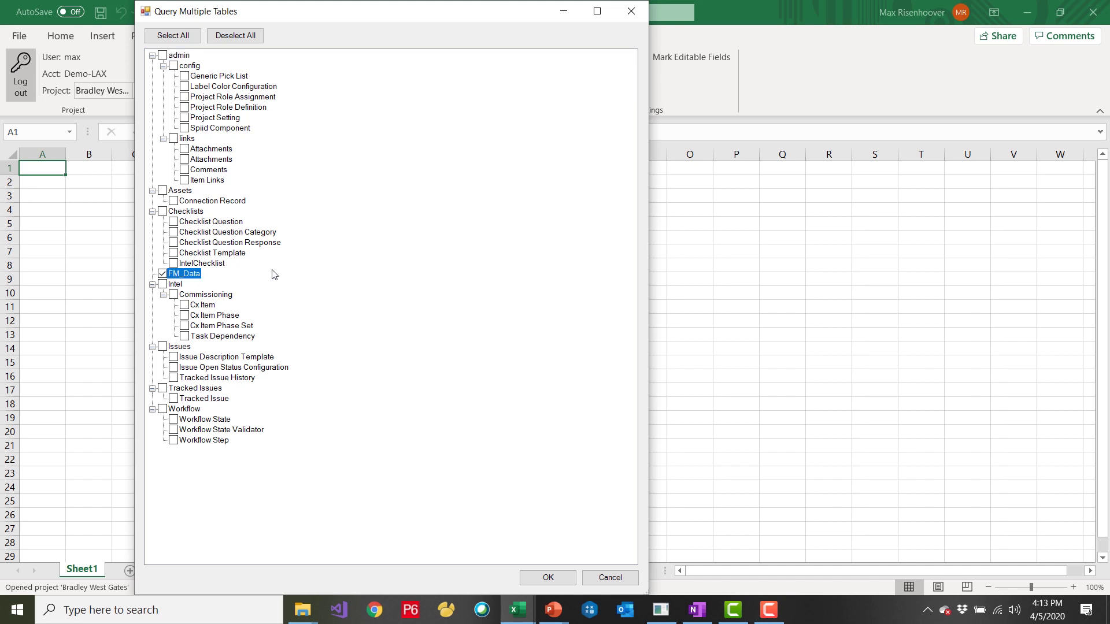
left_click(553, 577)
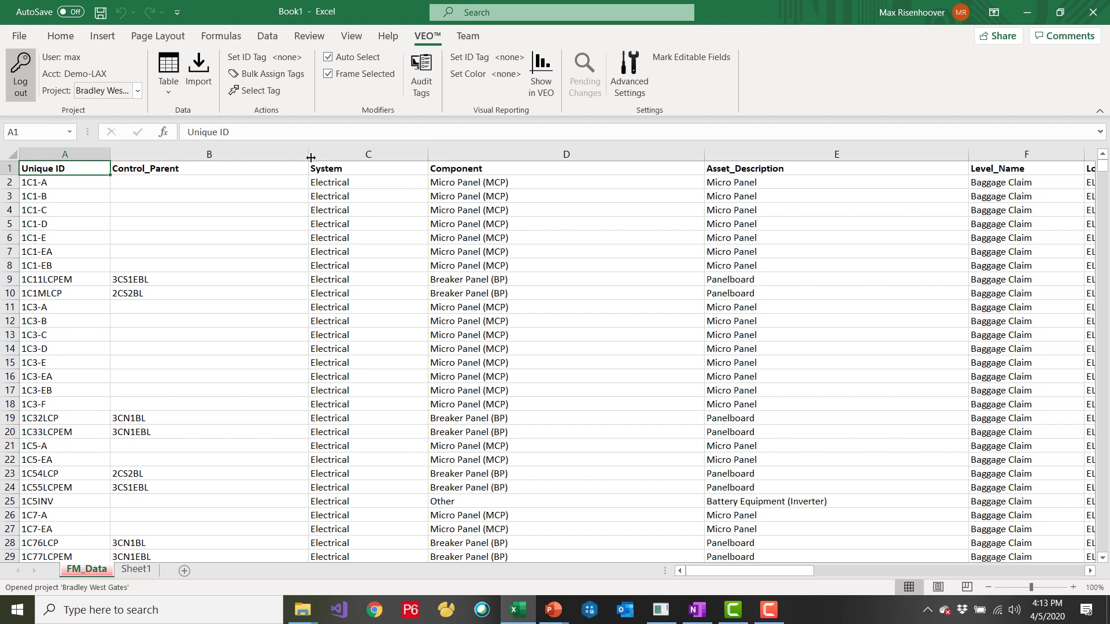
Collapse the Control_Parent column and filter the Component column to Breaker Panel (BP) only.
left_click_drag(309, 153, 273, 157)
left_click_drag(106, 154, 106, 154)
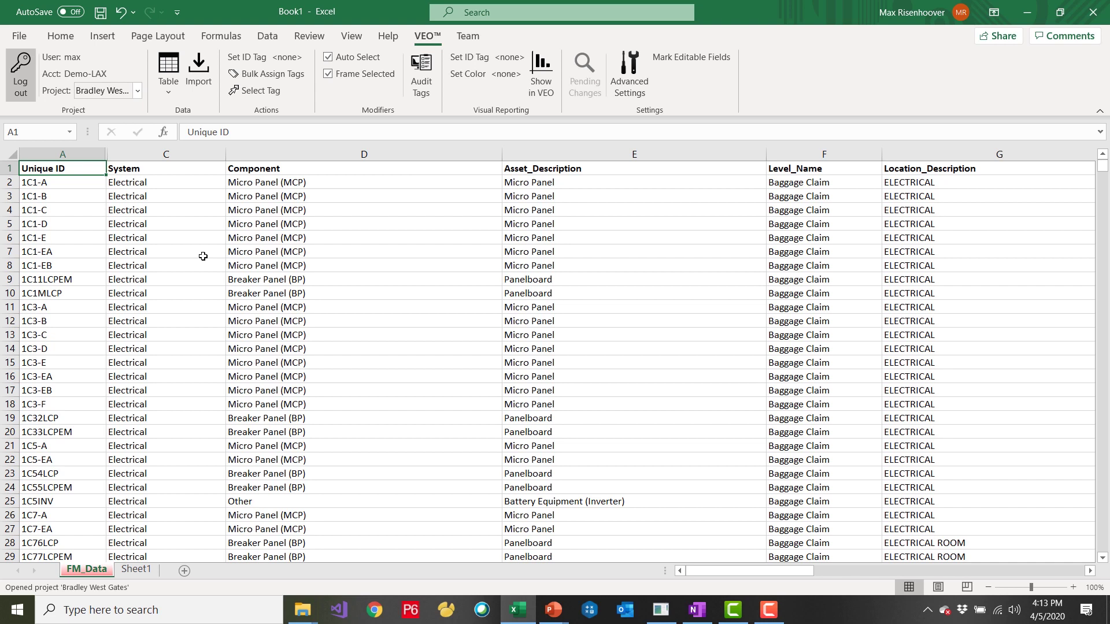
left_click(263, 36)
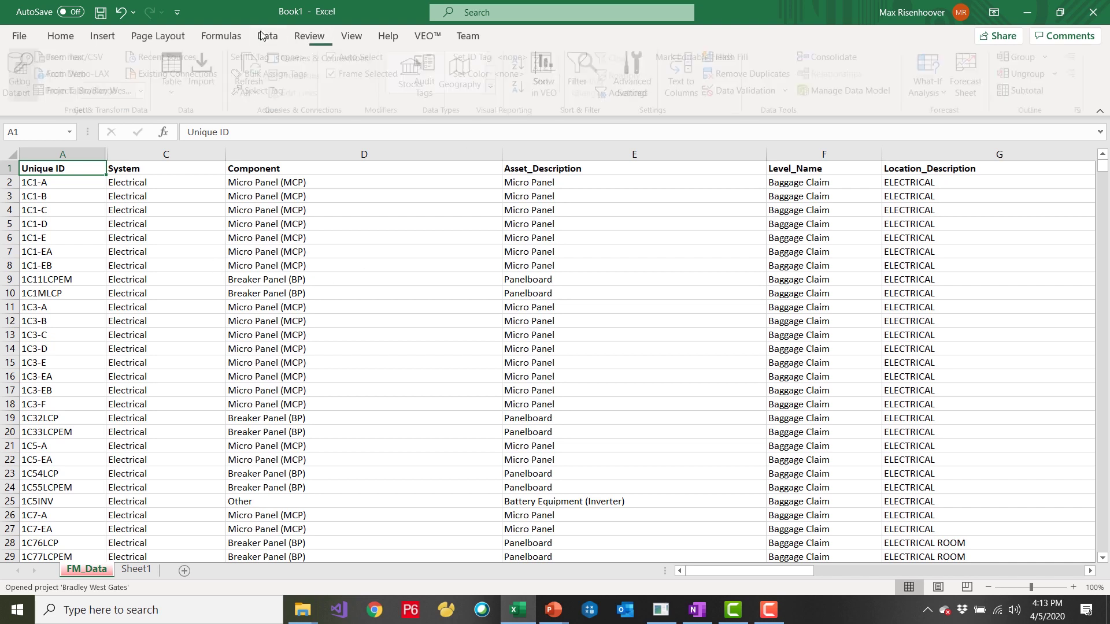
left_click(579, 69)
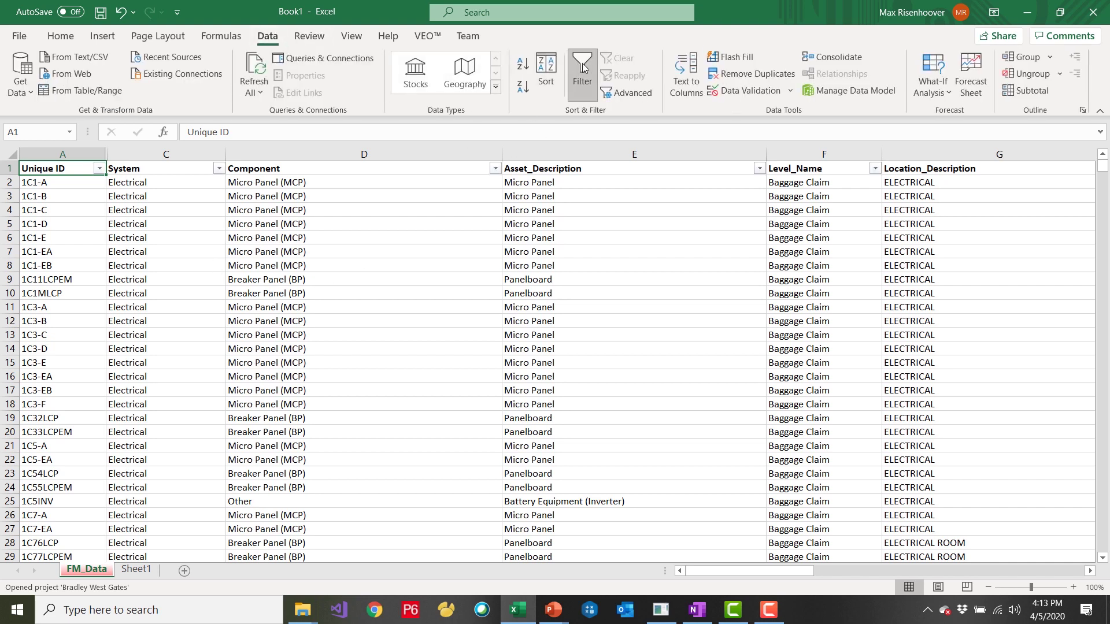
left_click(495, 169)
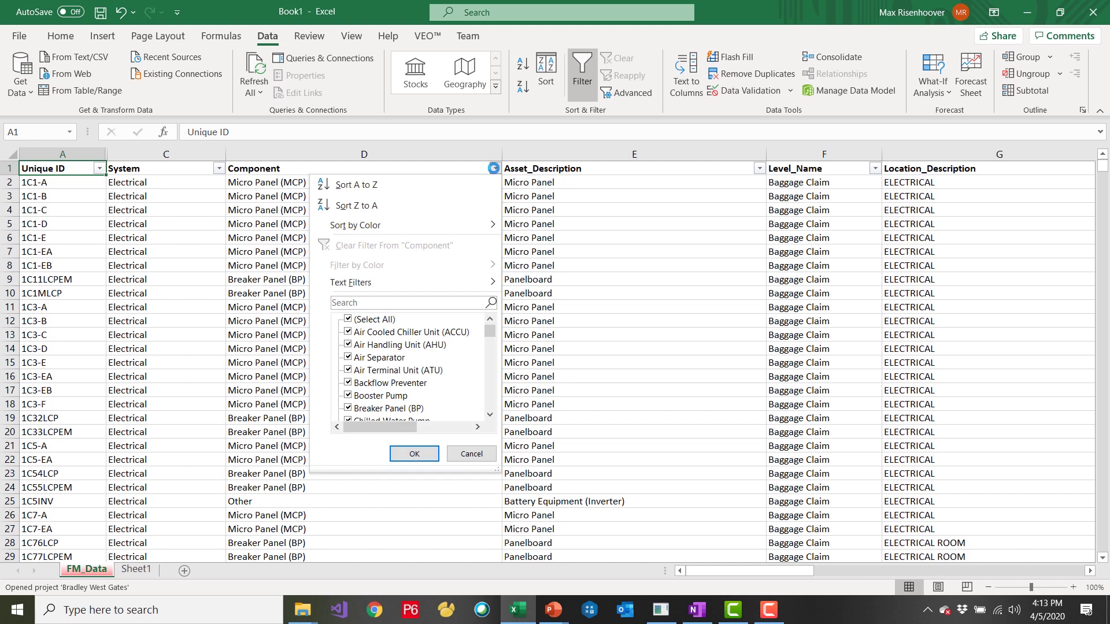
left_click(348, 319)
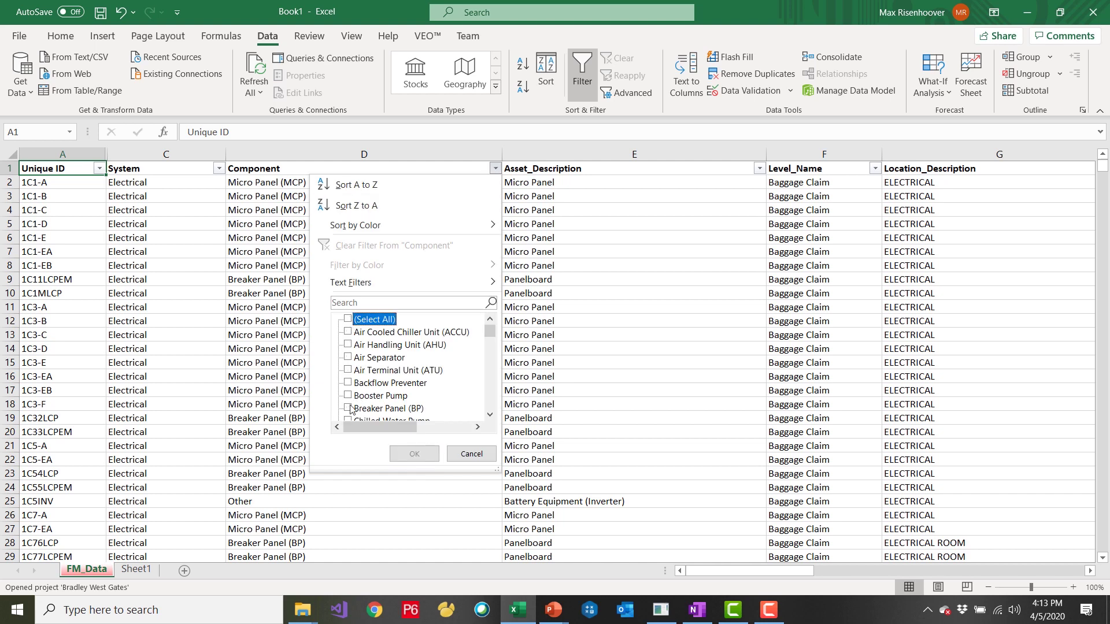
left_click(349, 408)
left_click(428, 455)
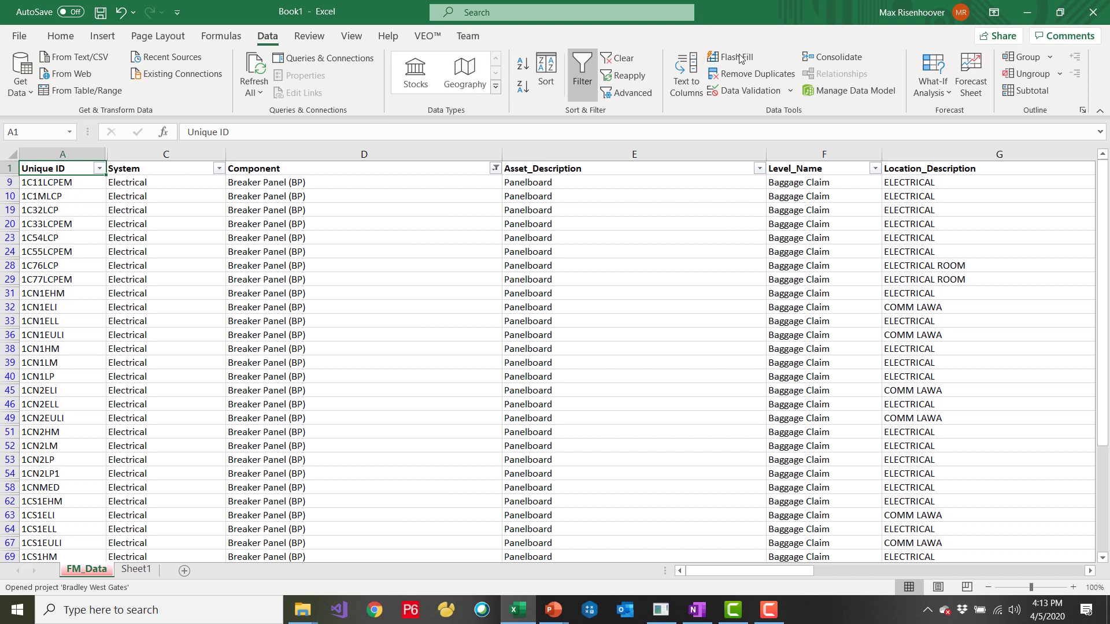
Return to the VEO tools, shrink the Excel window to uncover the model, and select Unique ID 1C11LCPEM.
left_click(427, 36)
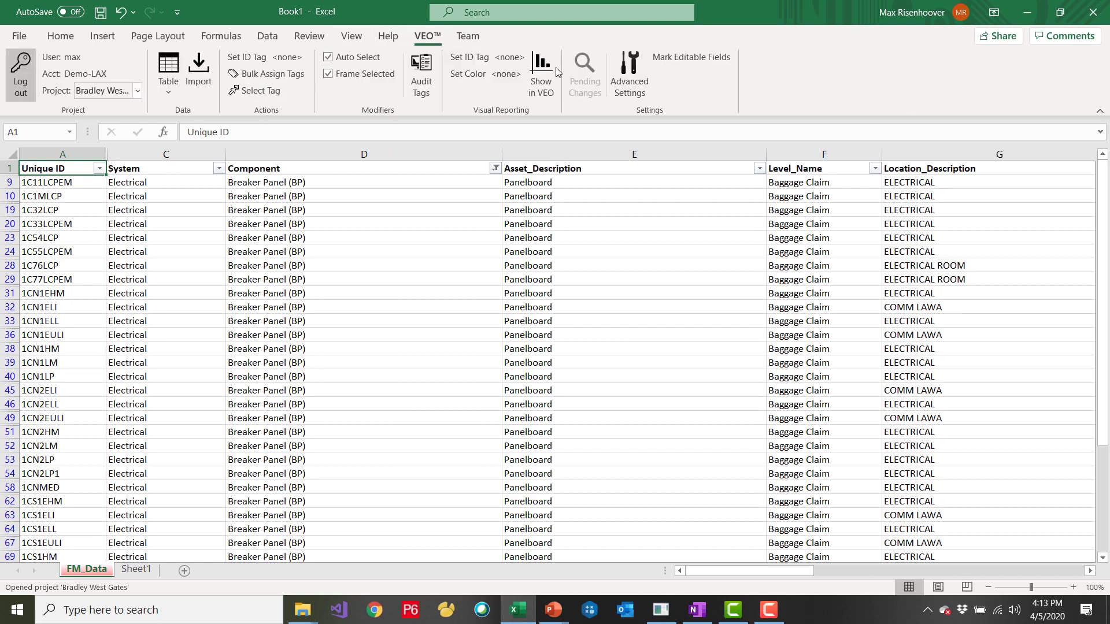
double_click(741, 11)
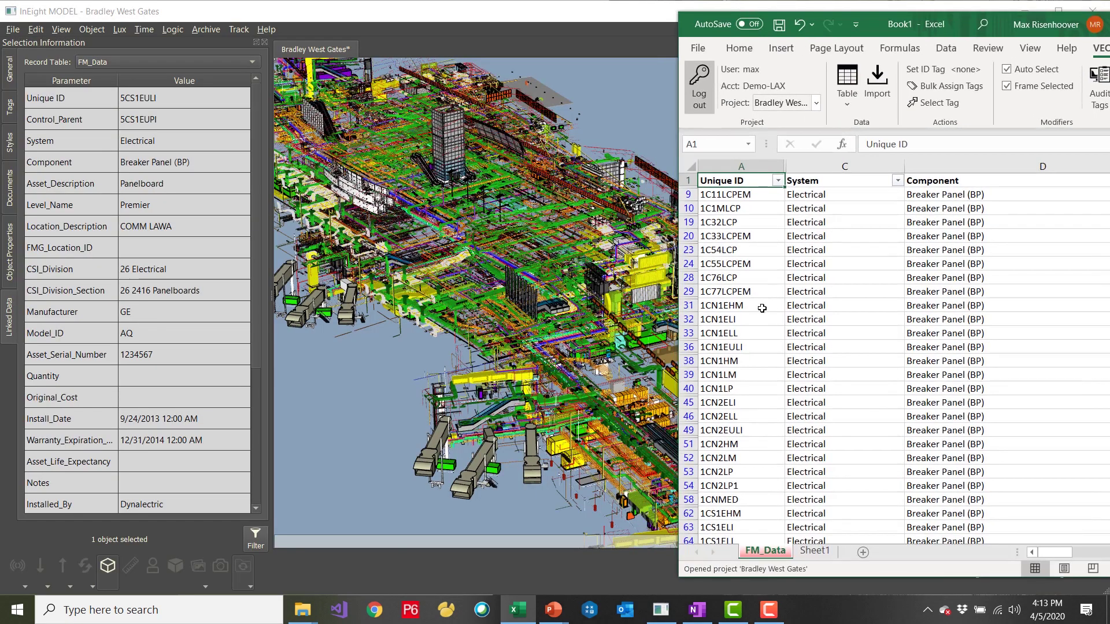
left_click(716, 196)
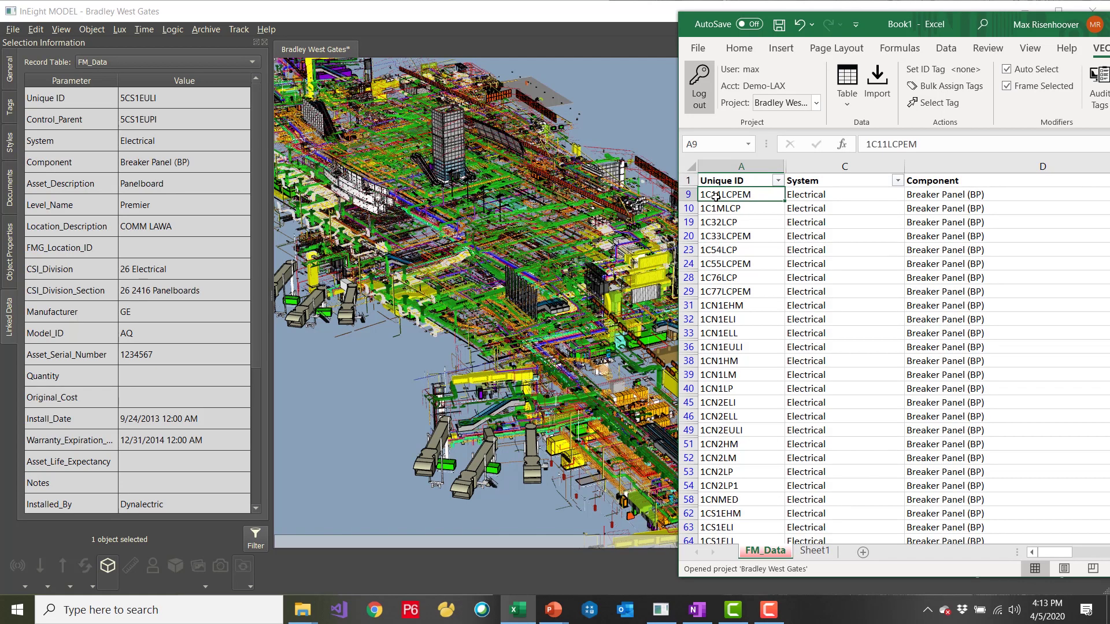
left_click(533, 271)
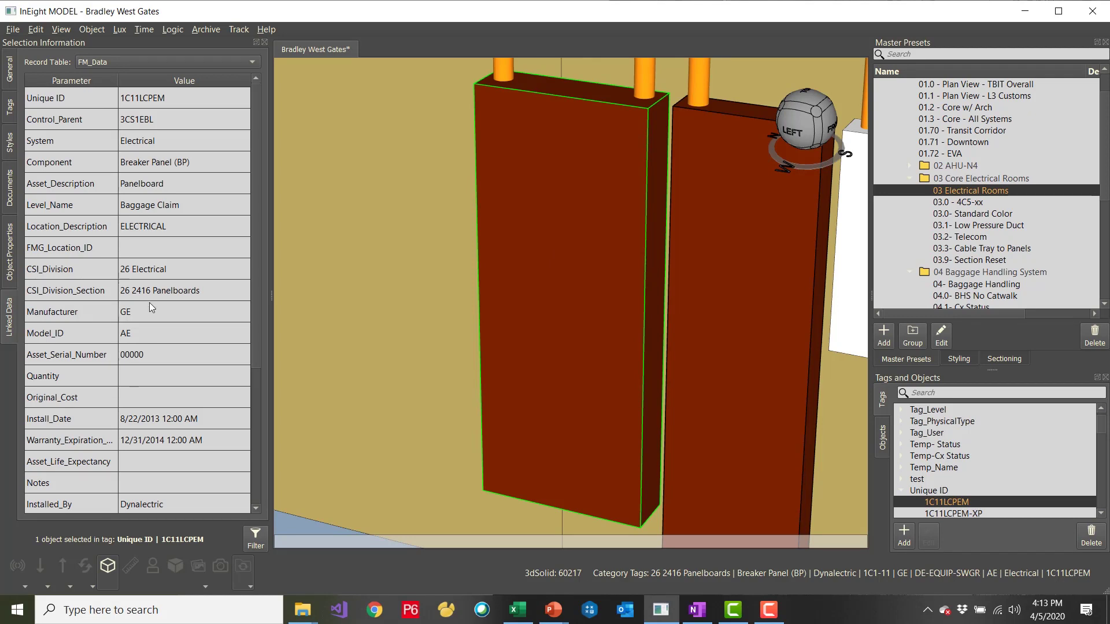
left_click(10, 185)
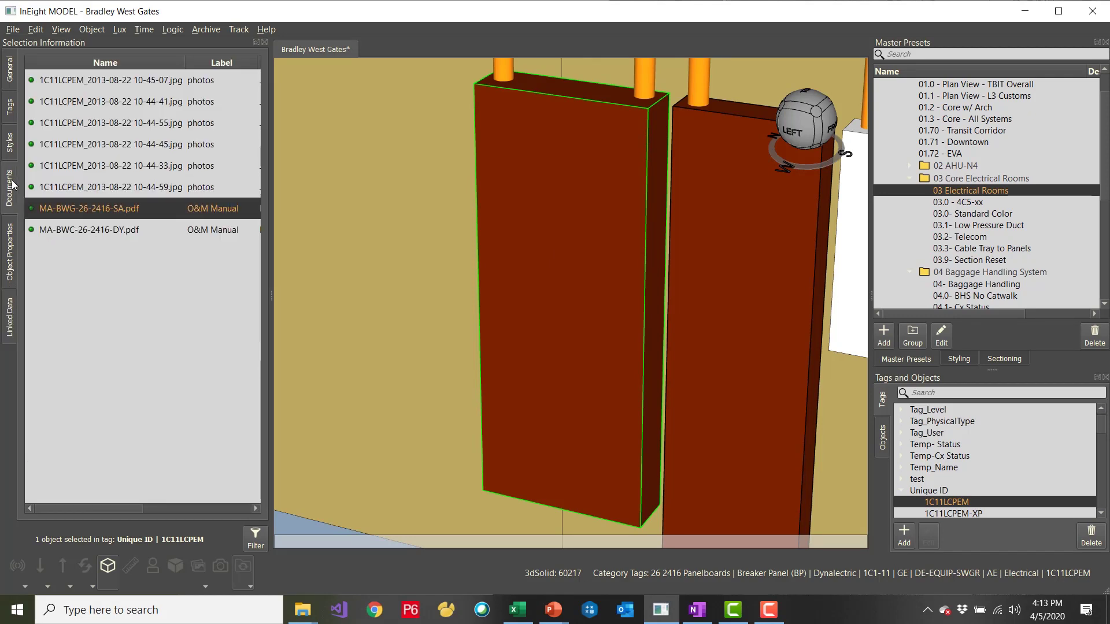
double_click(110, 80)
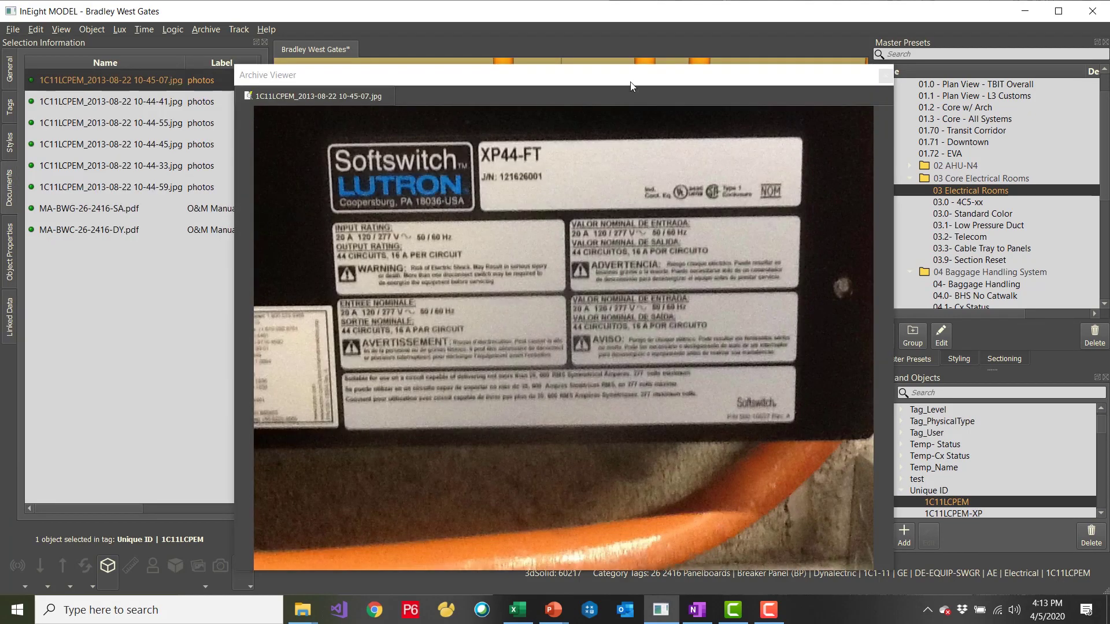
left_click(886, 77)
Switch back to Excel and locate breaker panels 1C1MLCP, 1C33LCPEM and 1C54LCP in the model from their Unique ID cells.
key("alt+Tab")
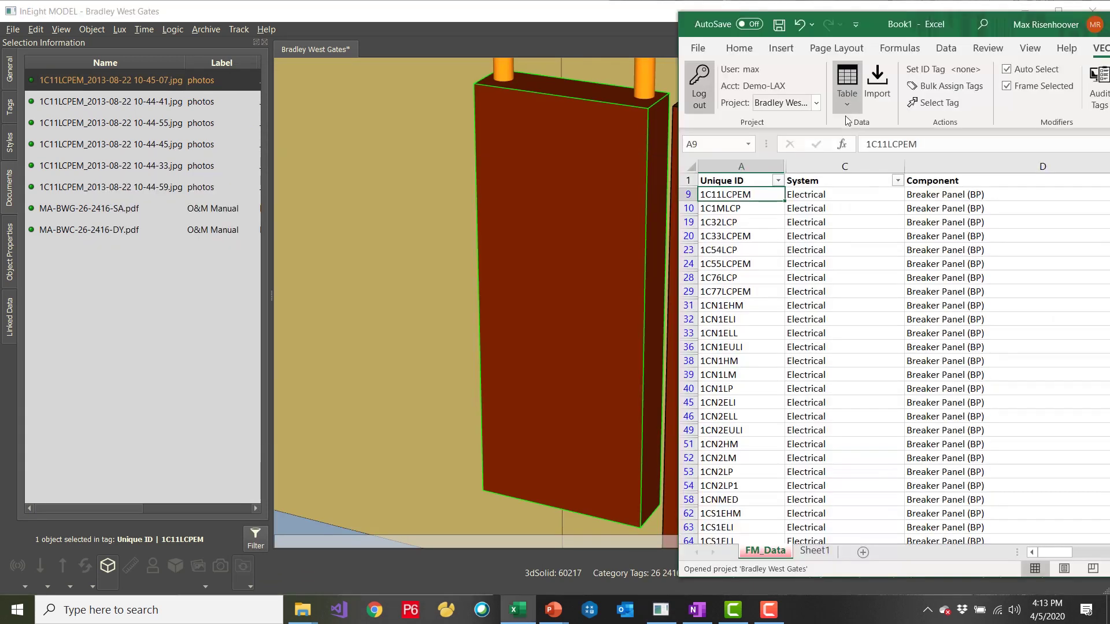
left_click(747, 213)
left_click(746, 236)
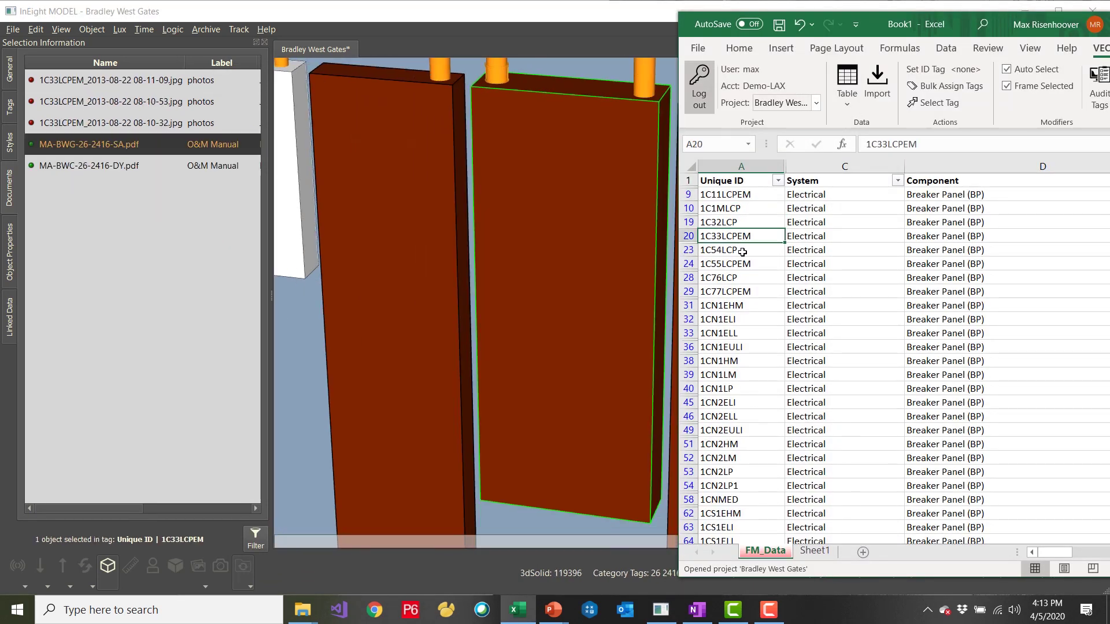
left_click(742, 251)
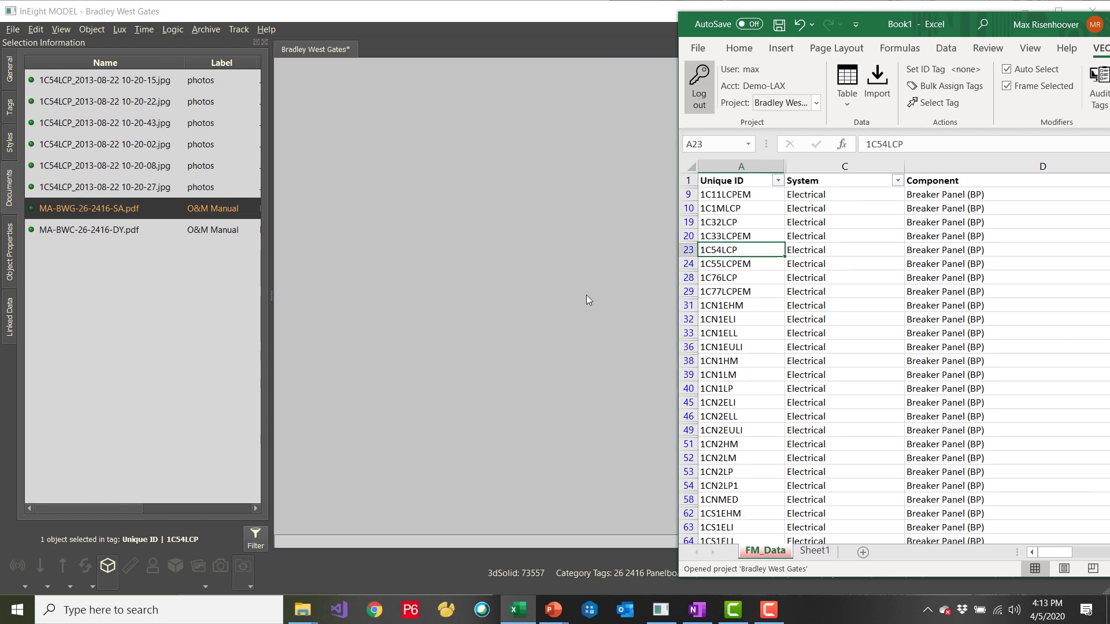
Switch to InEight MODEL, examine the overall terminal model, and switch back to the presentation slides.
left_click(615, 299)
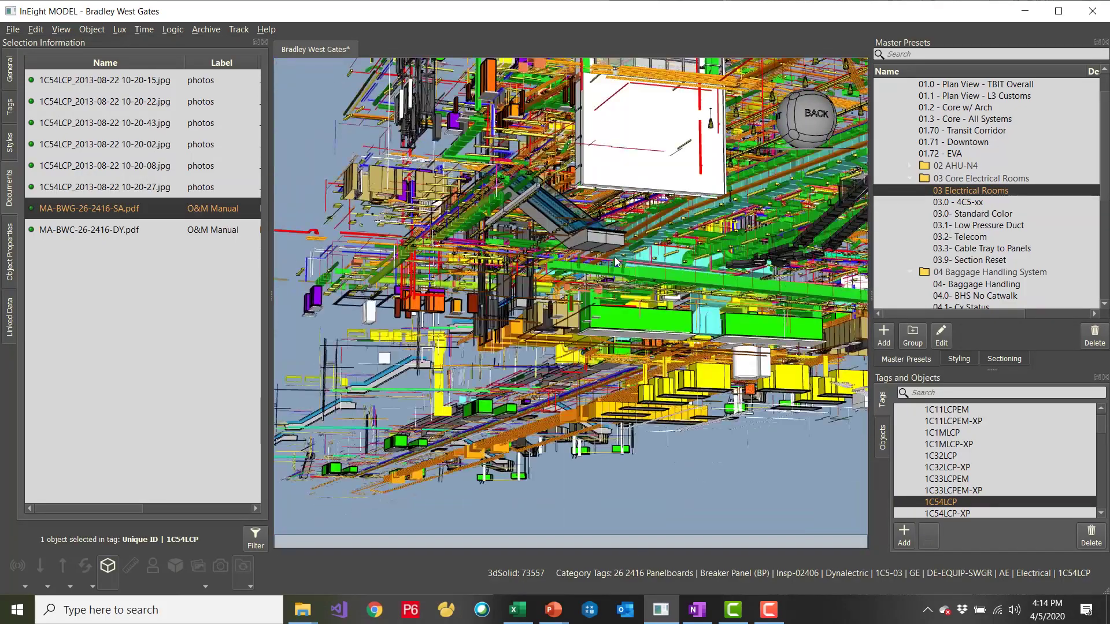
scroll(617, 262, "down", 4)
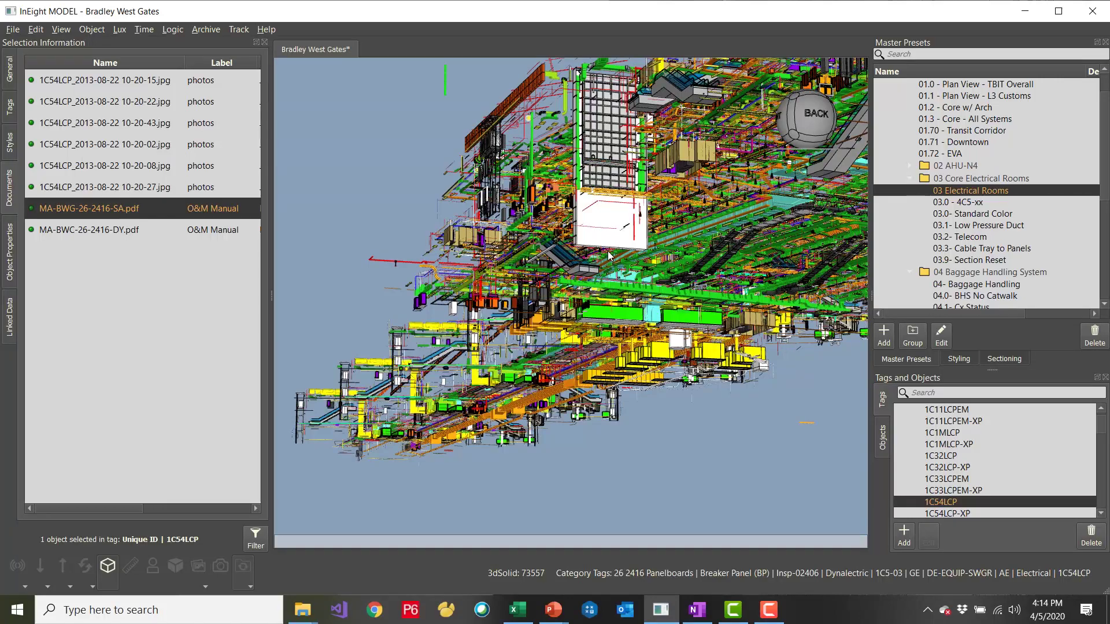
scroll(609, 255, "up", 4)
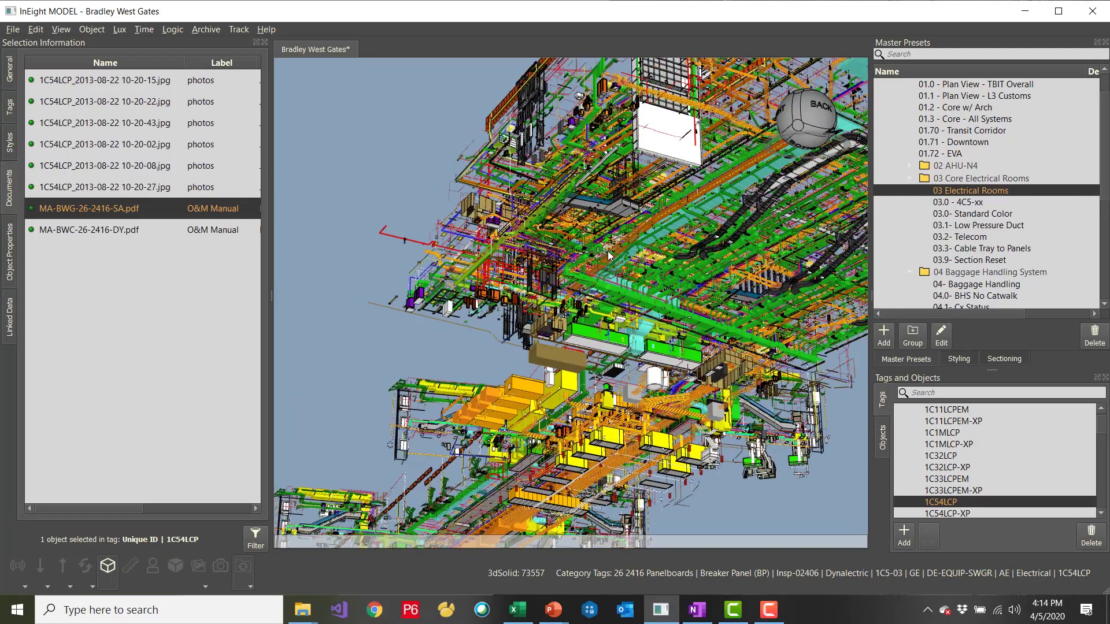
key("alt+Tab")
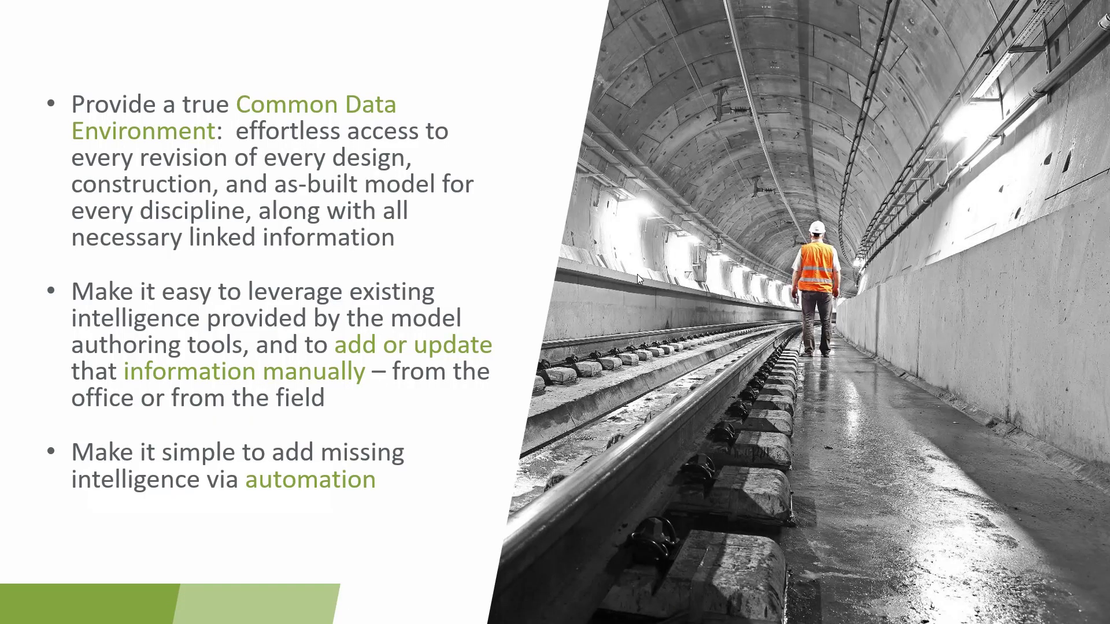
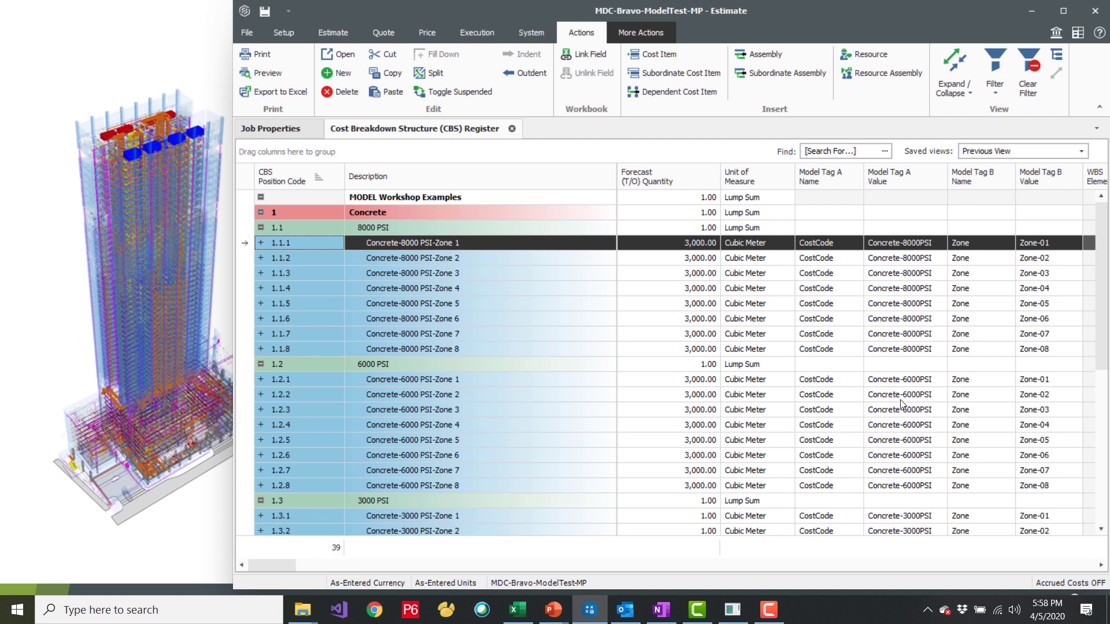
Look through the Cost Breakdown Structure (CBS) Register in InEight Estimate, from the concrete items down to Rectangular Ducting.
scroll(895, 406, "down", 2)
scroll(887, 414, "down", 4)
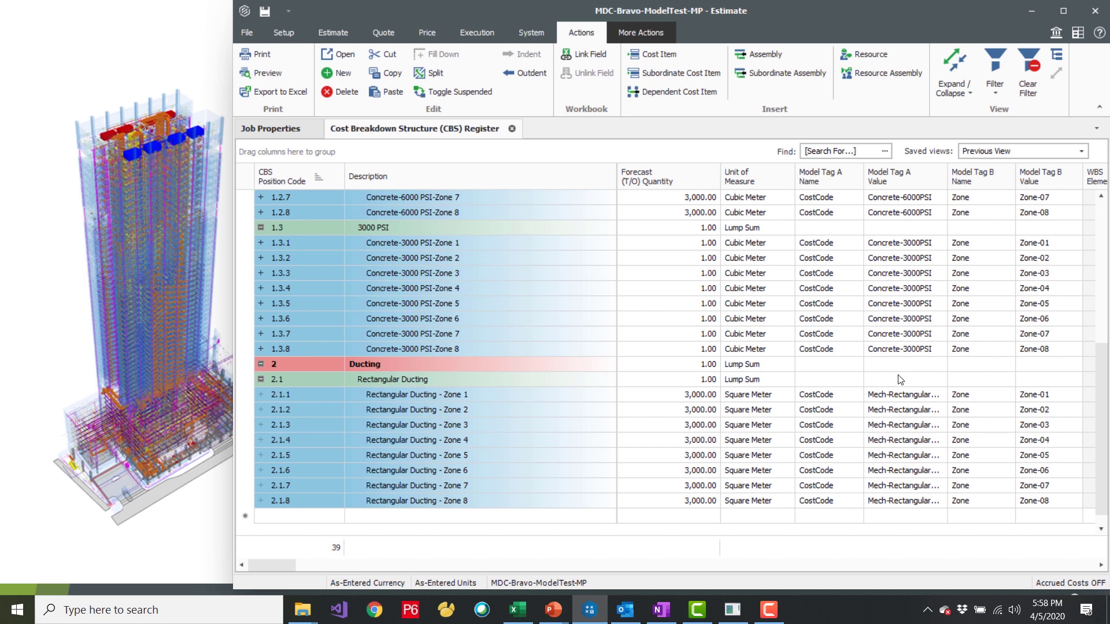
Return to the first concrete cost items in the CBS Register and switch to InEight MODEL.
scroll(901, 387, "up", 6)
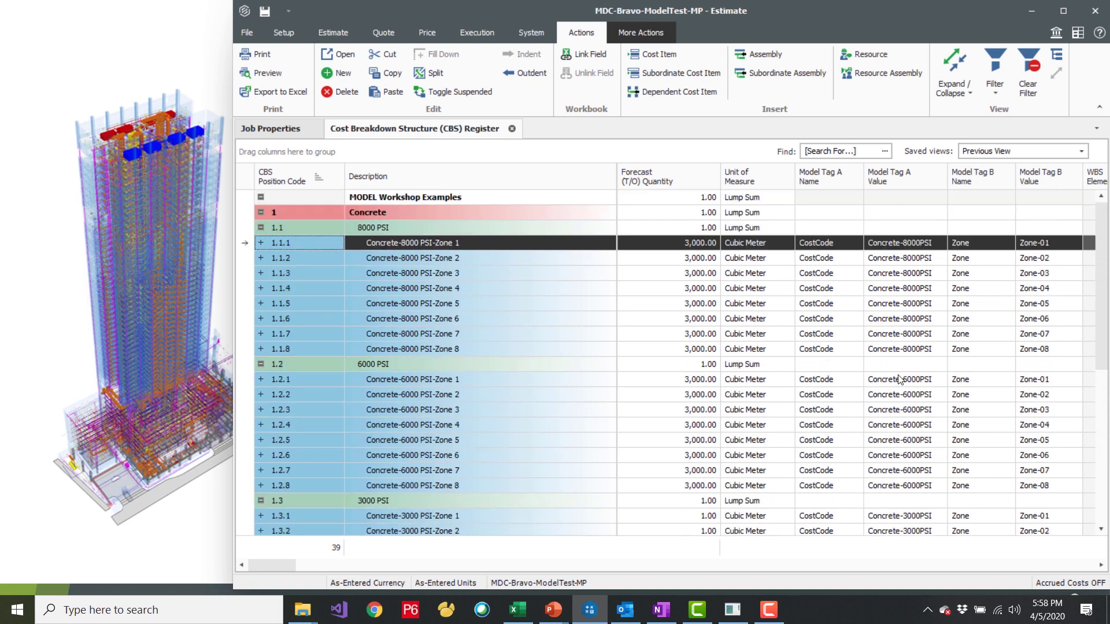
key("alt+Tab")
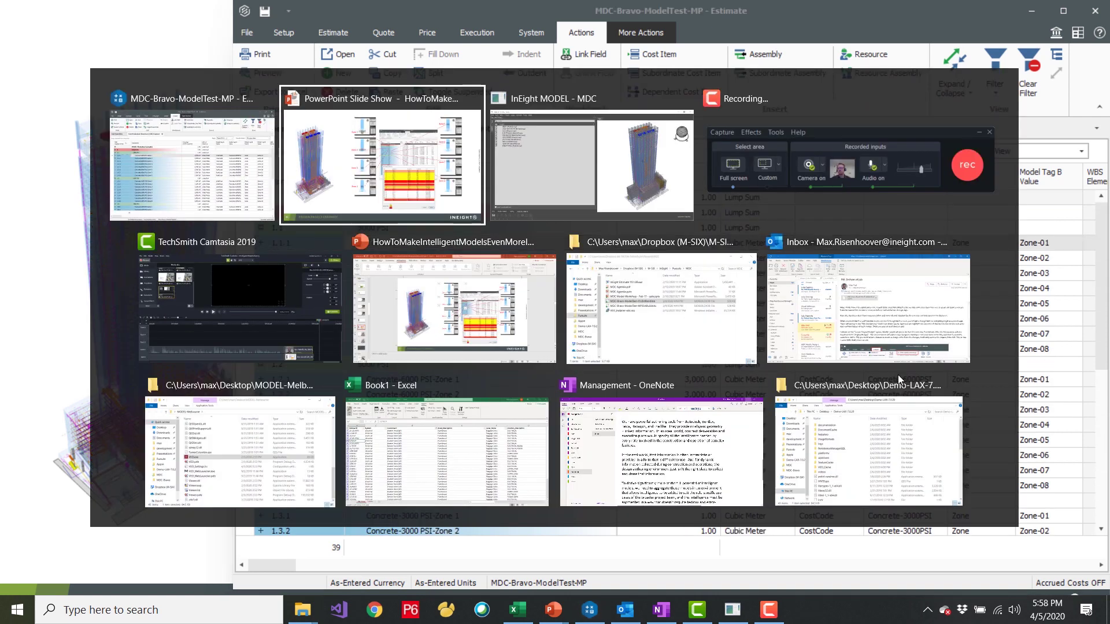
key("alt+Tab")
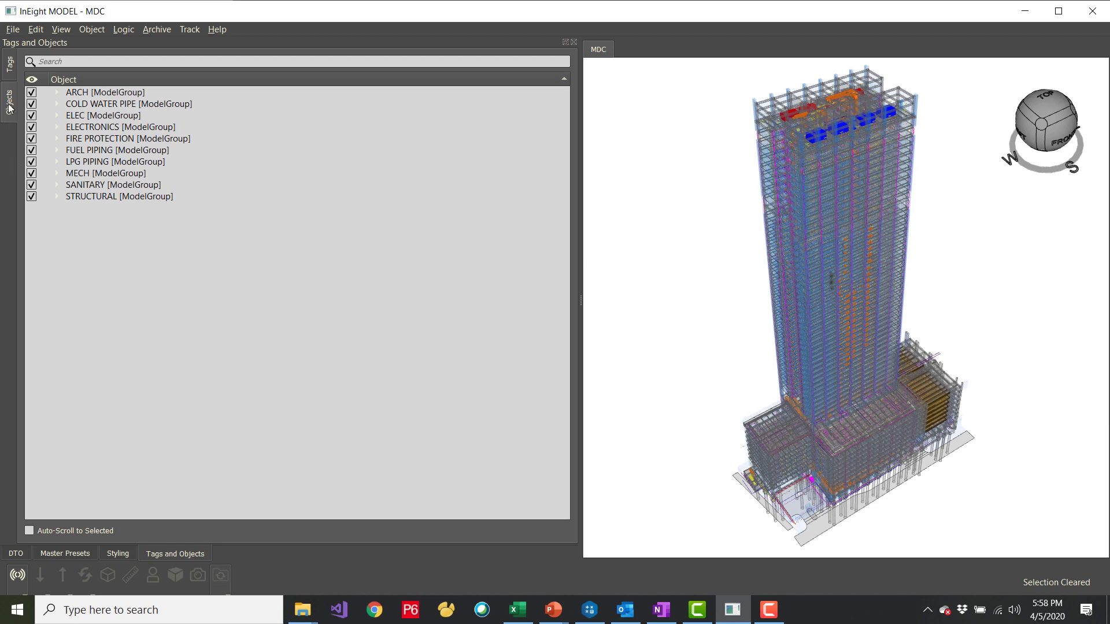
Hide the STRUCTURAL and ARCH model groups and examine the tower's remaining services up close.
left_click(56, 198)
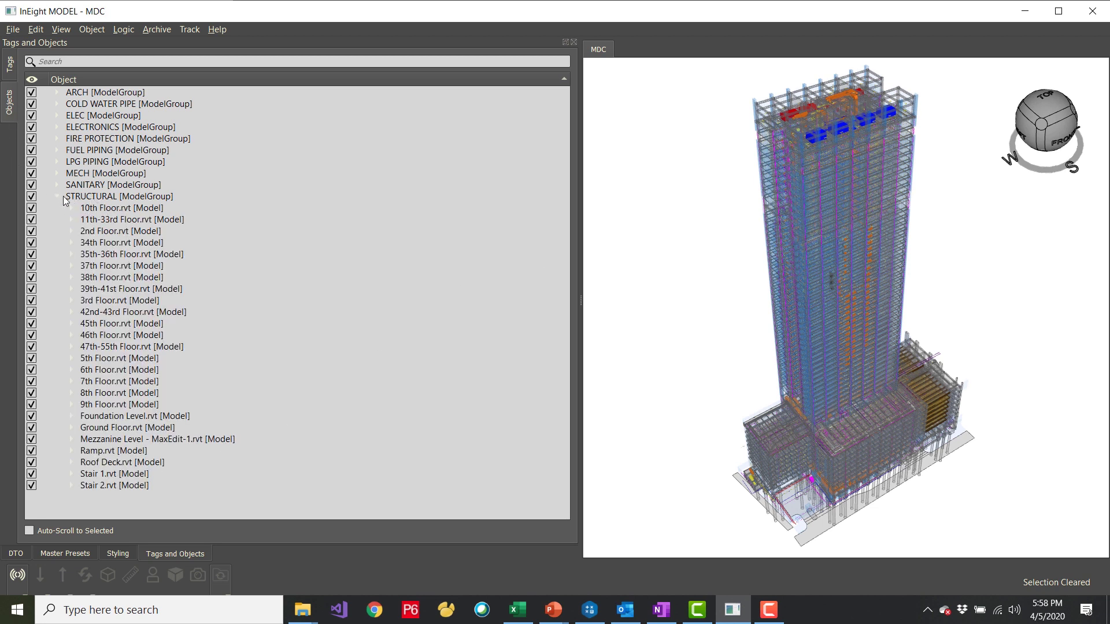
left_click(32, 196)
left_click(32, 92)
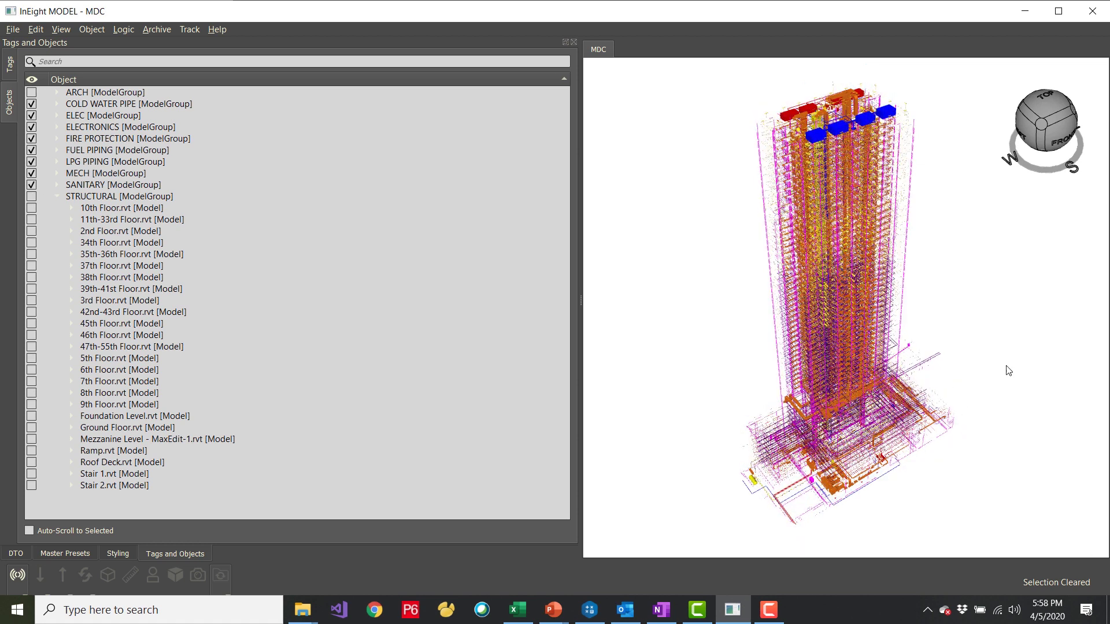
scroll(854, 308, "up", 3)
scroll(854, 308, "up", 8)
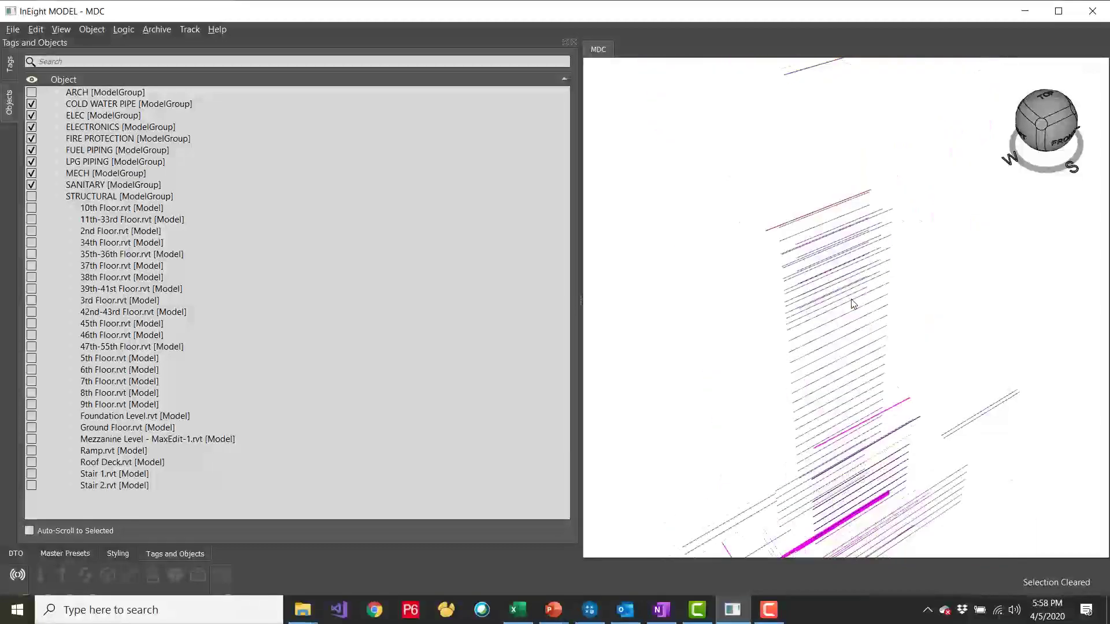
scroll(850, 300, "up", 5)
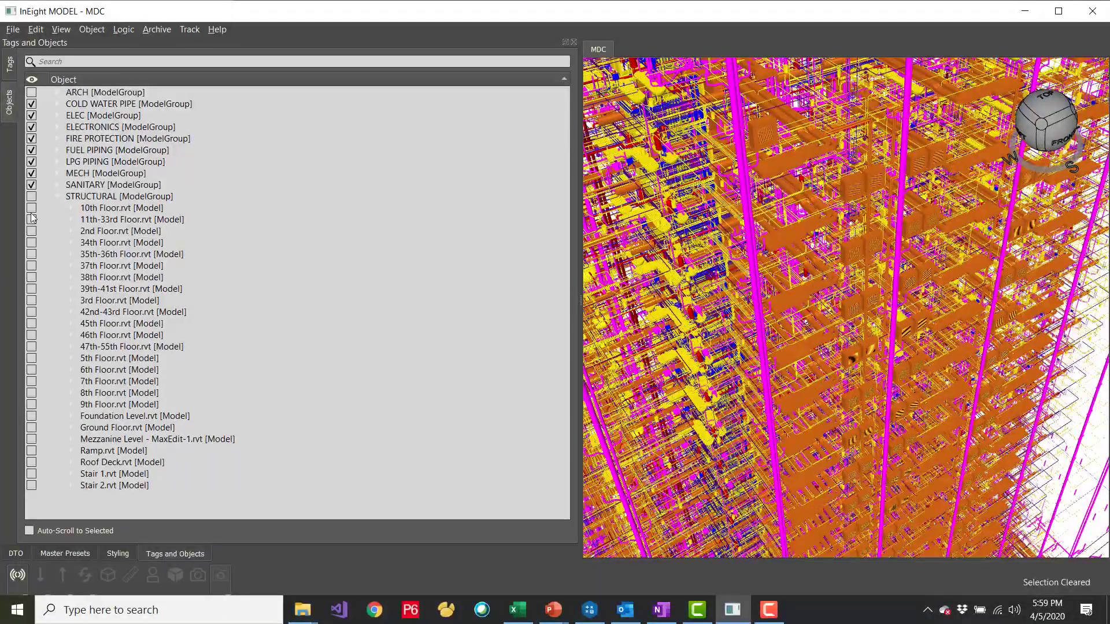
Apply the Structural-ALL master preset and highlight the elements tagged Zone-01, Zone-02 and Zone-08 in turn.
left_click(57, 554)
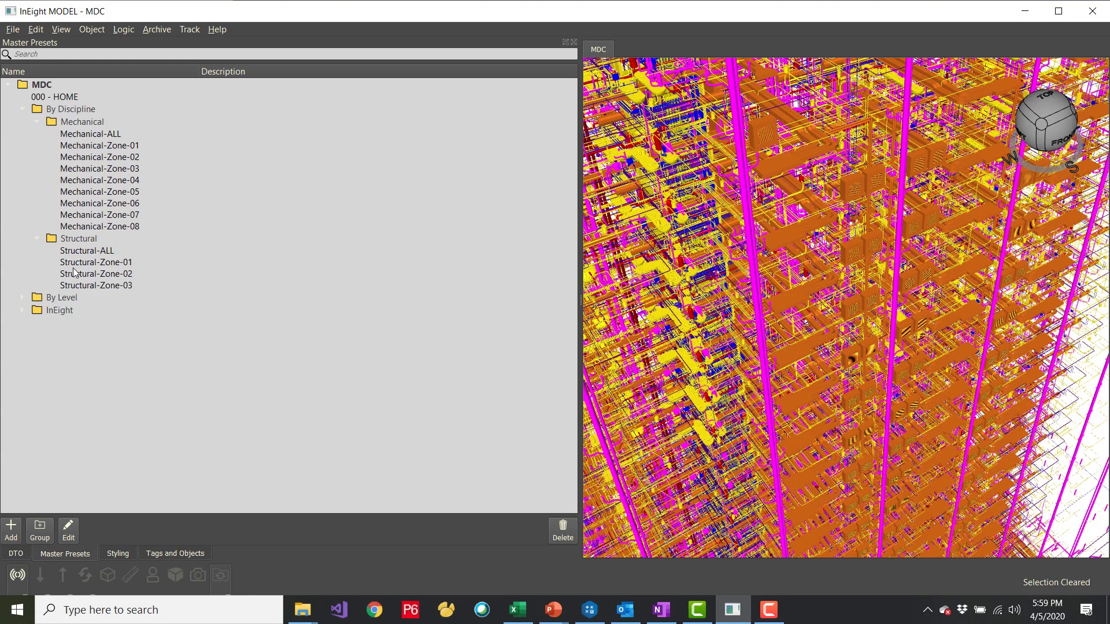
left_click(87, 253)
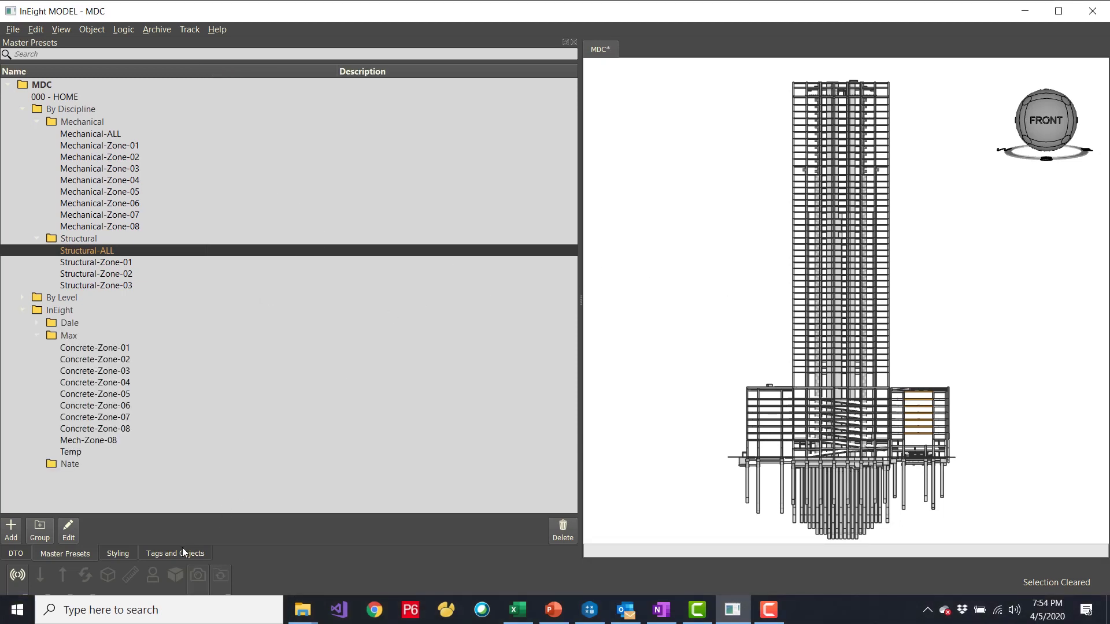
left_click(180, 552)
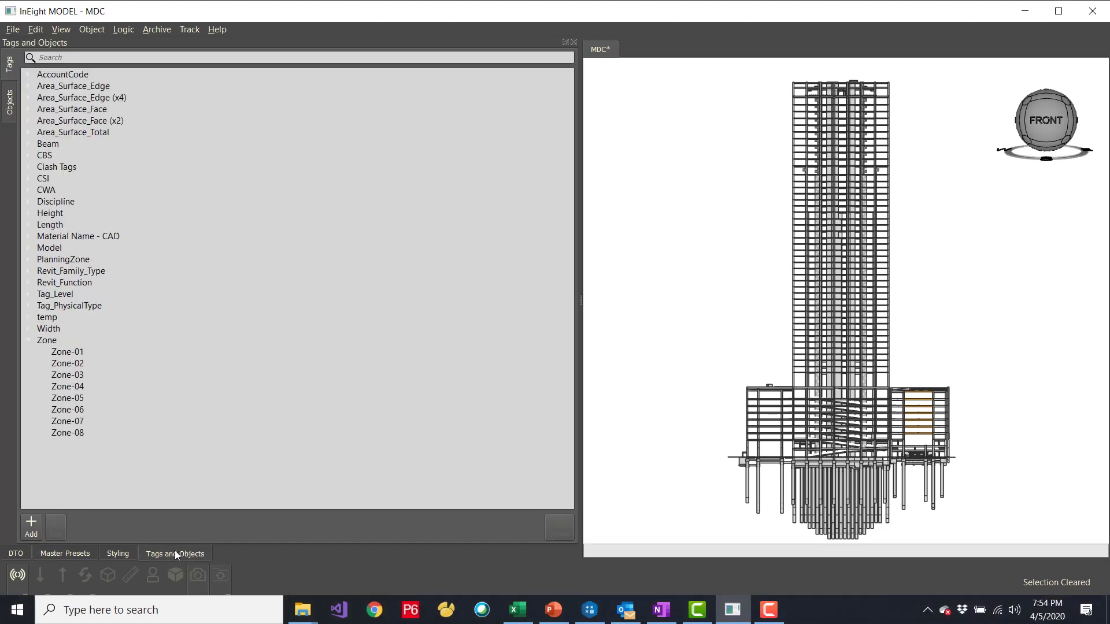
left_click(67, 353)
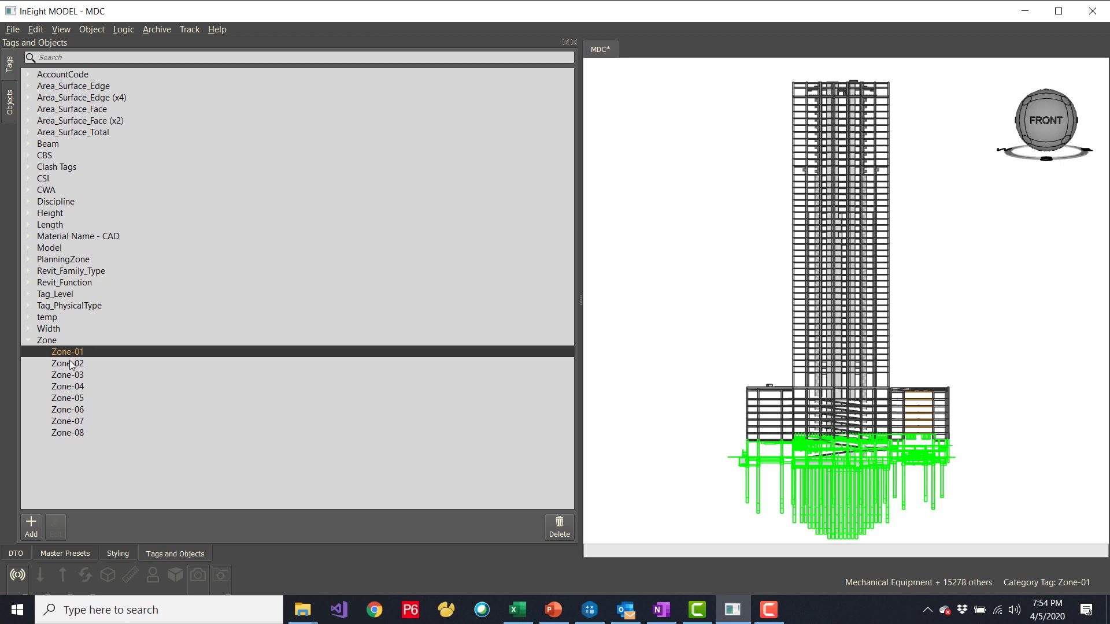
left_click(71, 364)
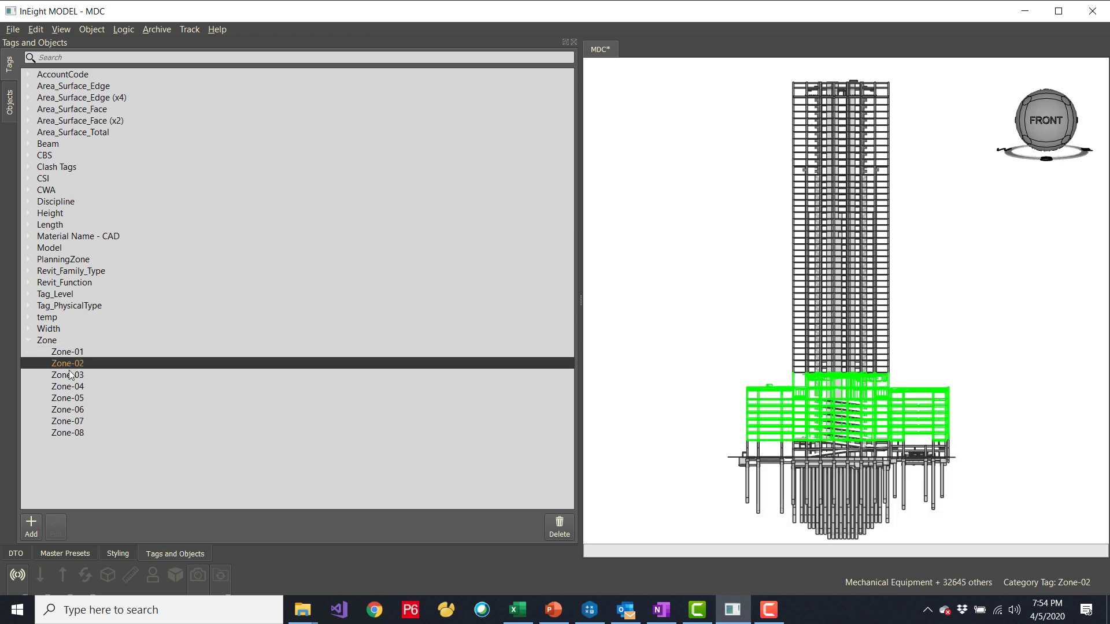
left_click(67, 434)
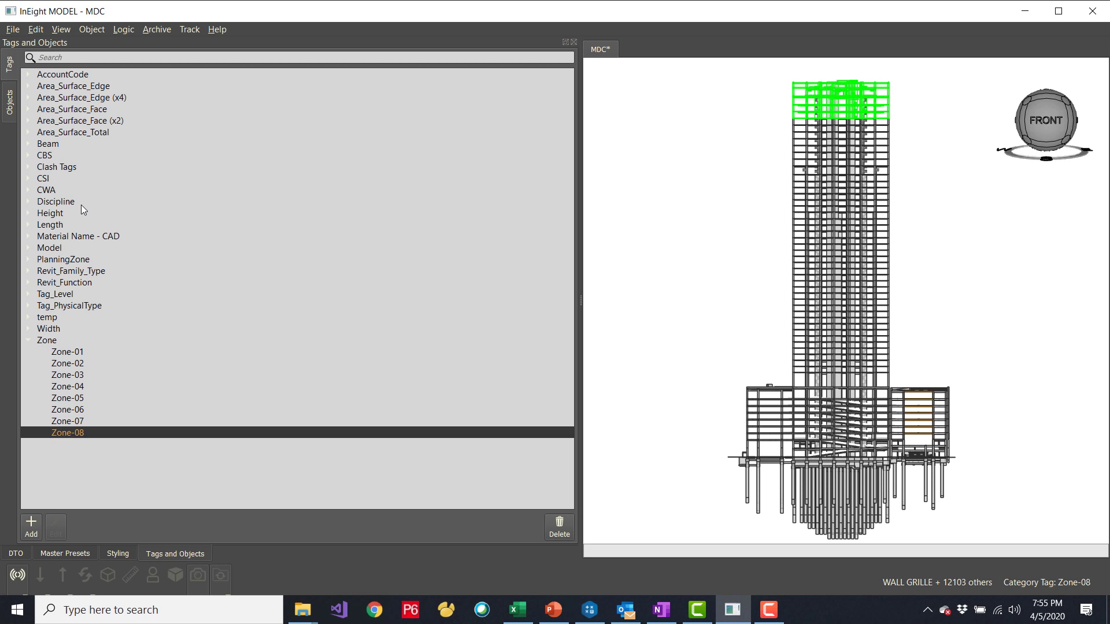
Review the Concrete-8000PSI data transformation operation under Prep > Concrete, including its Material Name selector rules and its CostCode tag operation.
left_click(25, 552)
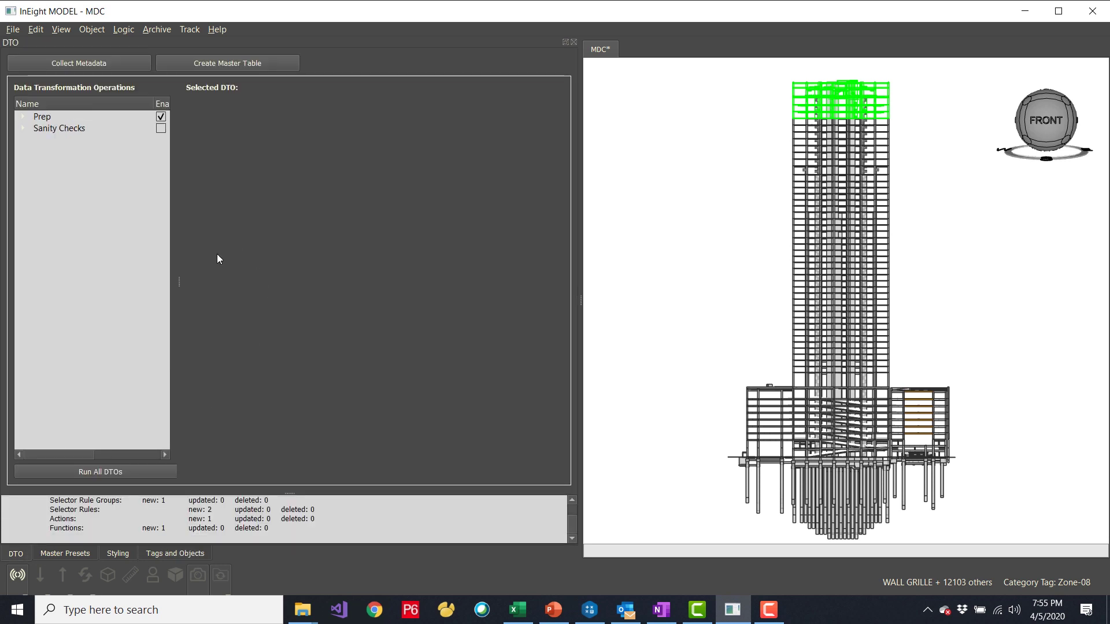
left_click(23, 118)
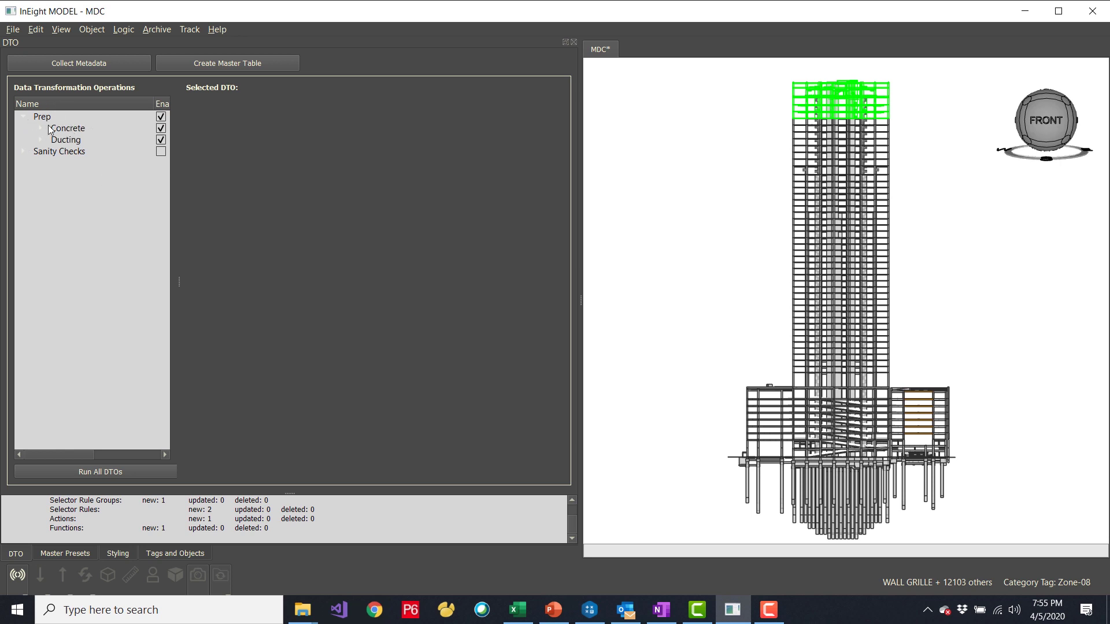
left_click(41, 128)
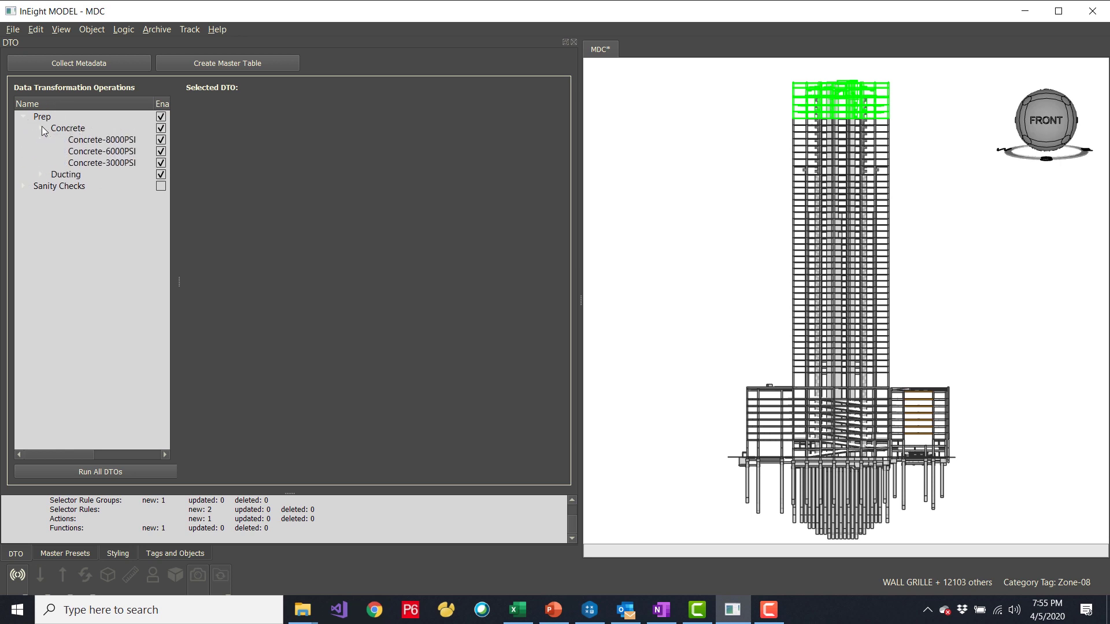
left_click(79, 142)
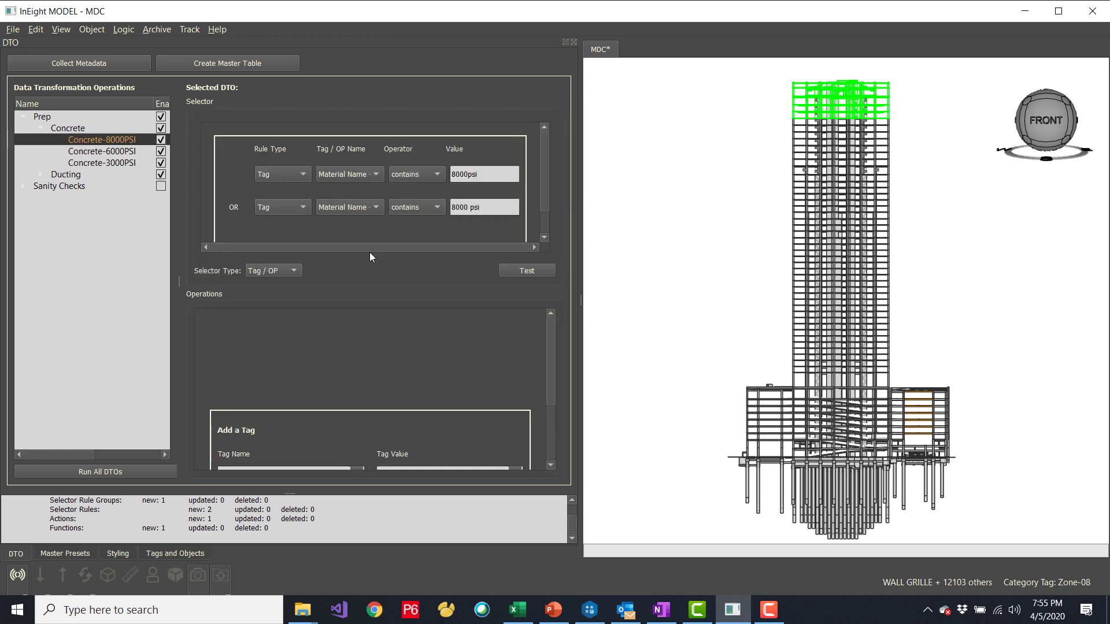
left_click_drag(553, 362, 554, 399)
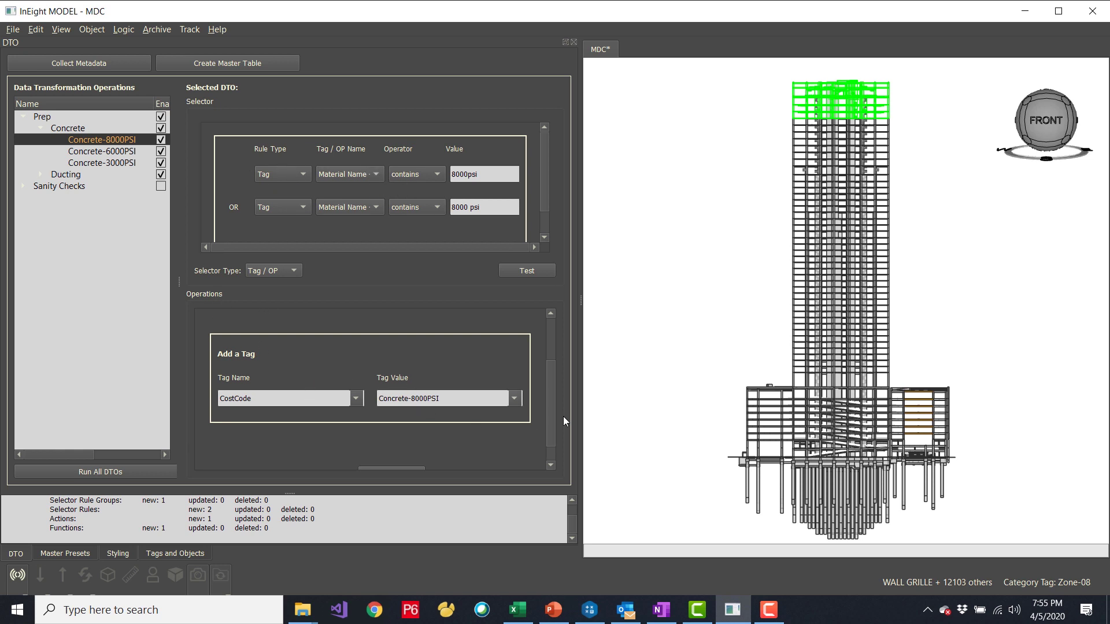
left_click_drag(553, 415, 554, 429)
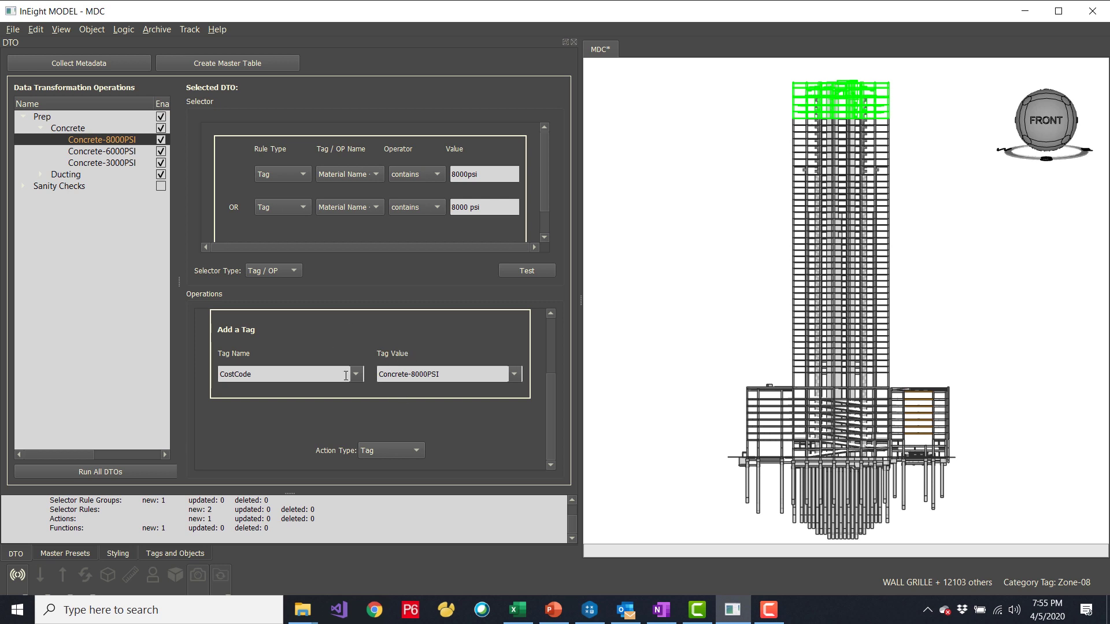
Browse the values of the Material Name - CAD tag category and collapse it again.
left_click(163, 554)
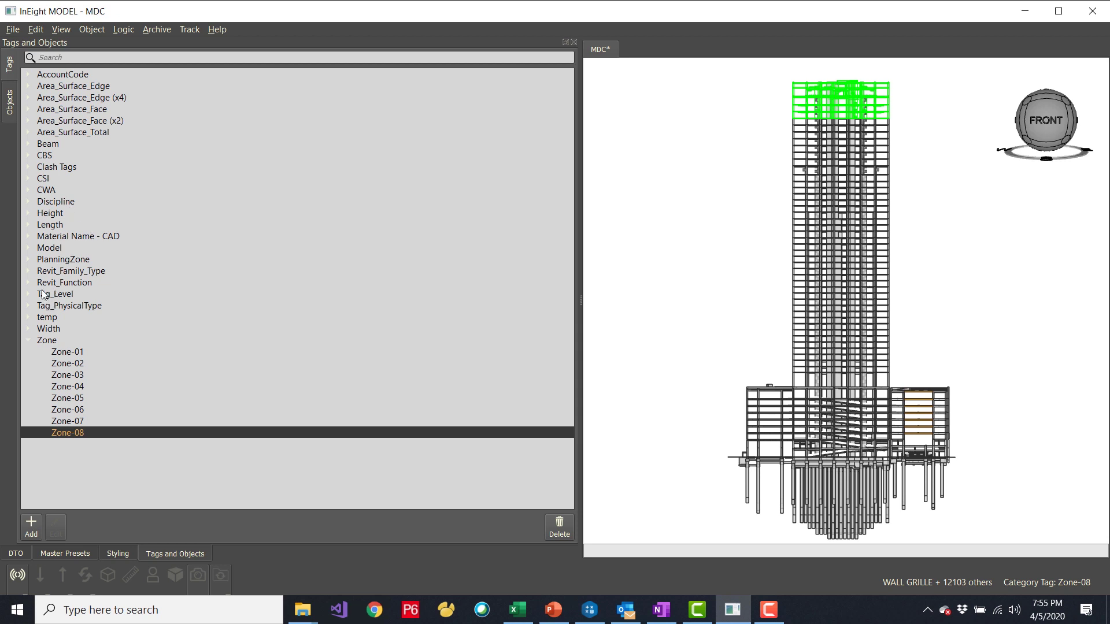
left_click(28, 237)
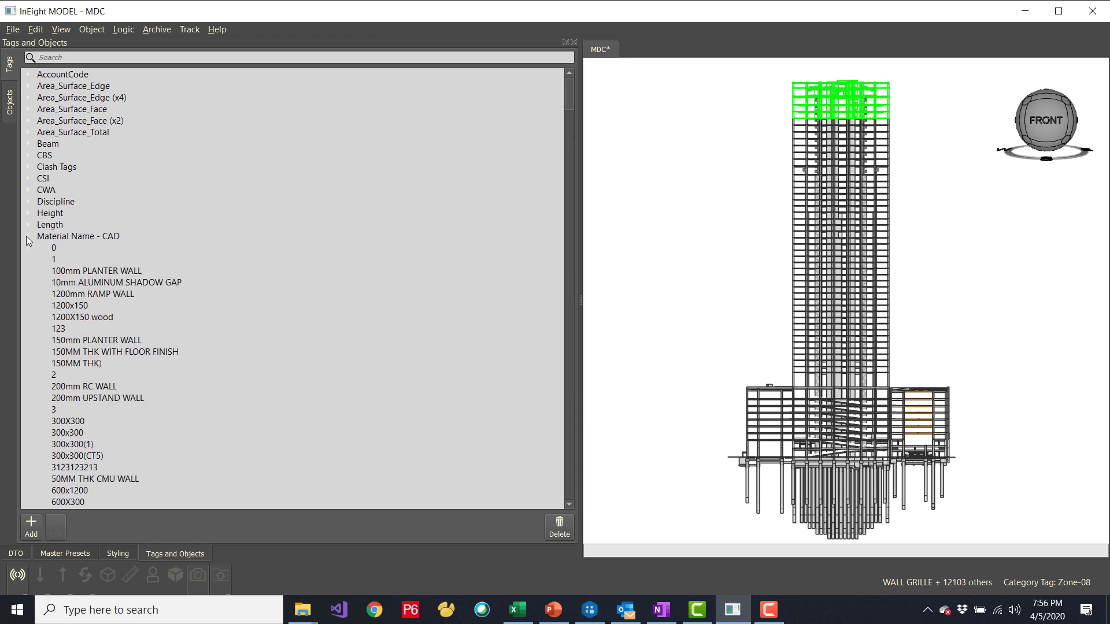
scroll(165, 296, "down", 20)
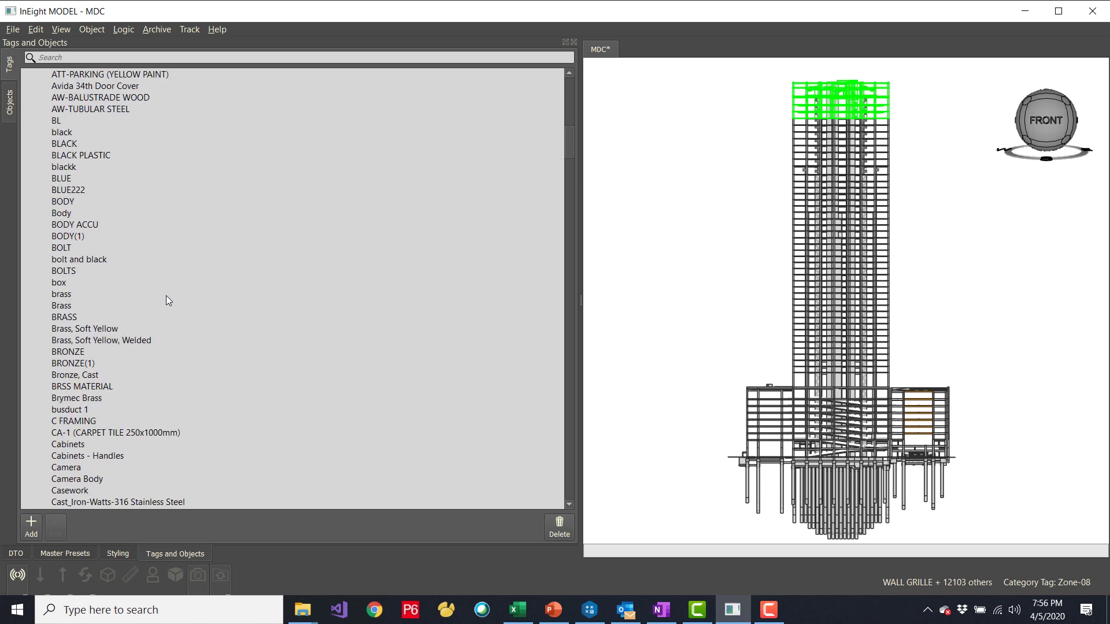
scroll(166, 297, "down", 11)
scroll(167, 295, "up", 20)
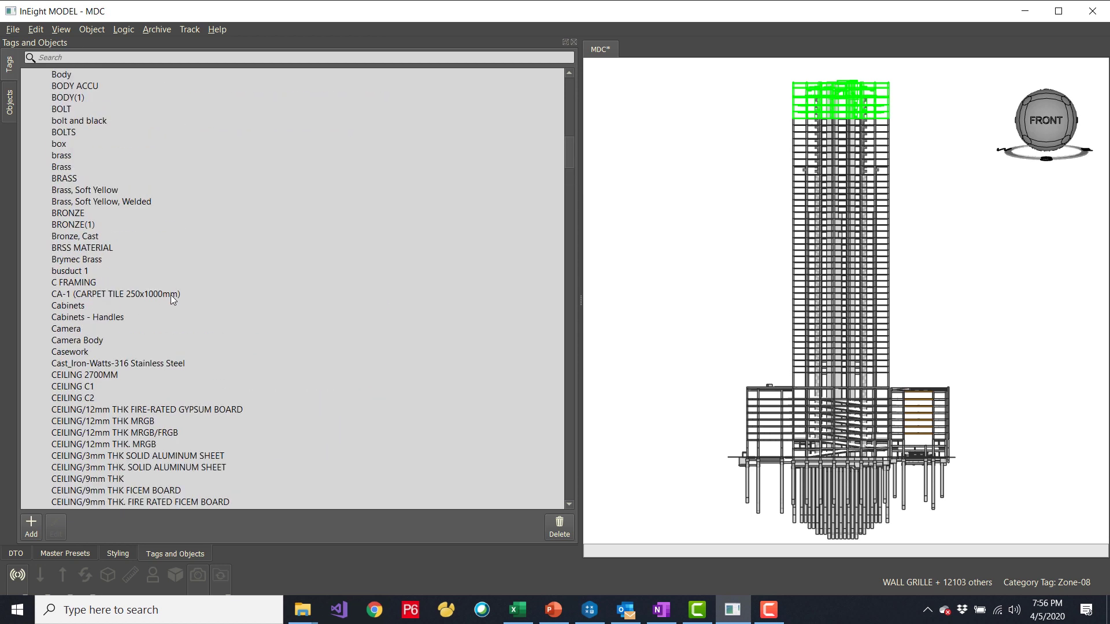
scroll(171, 296, "up", 9)
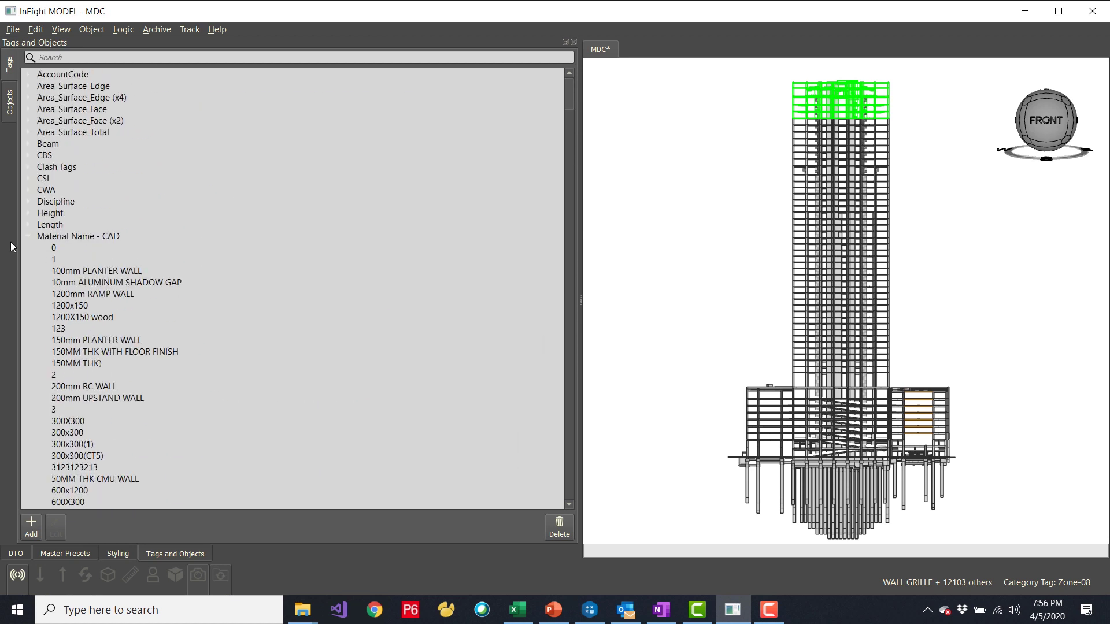
left_click(25, 237)
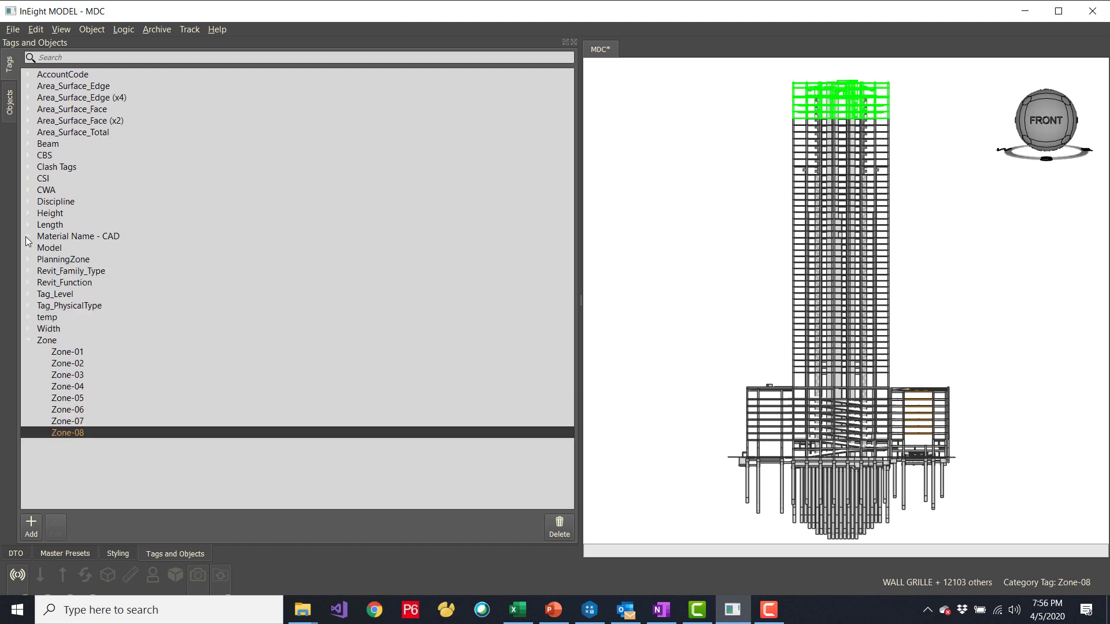
Browse the Revit_Family_Type tag values, filter the tags by "struc", and look through to the Structural Framing VCD types.
left_click(28, 271)
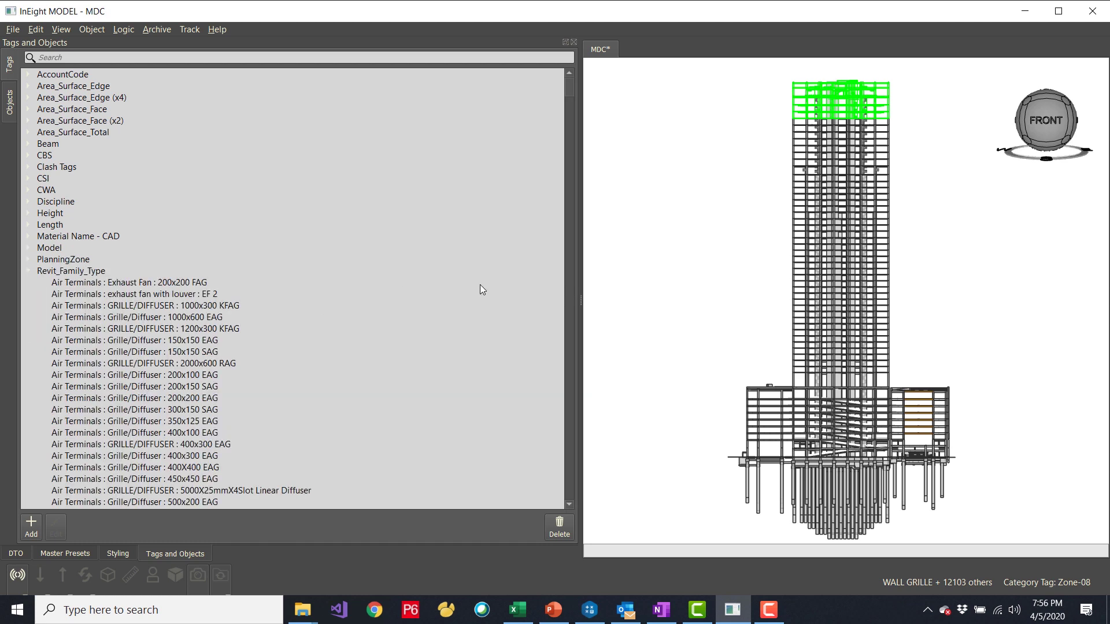
left_click_drag(568, 92, 568, 334)
left_click_drag(563, 279, 546, 70)
left_click(225, 56)
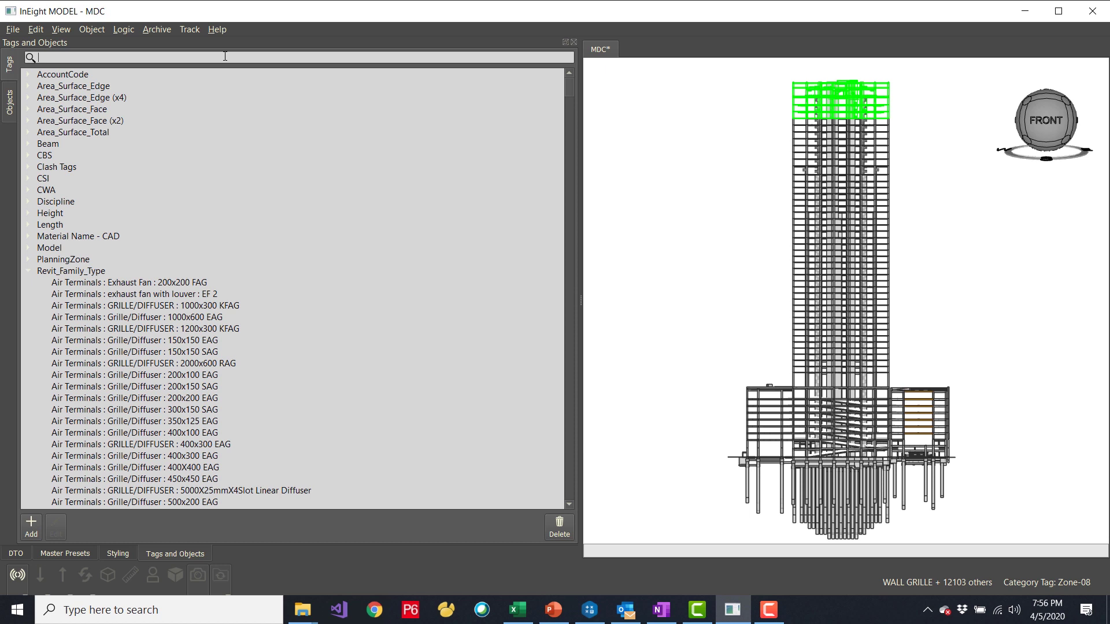
type("struc")
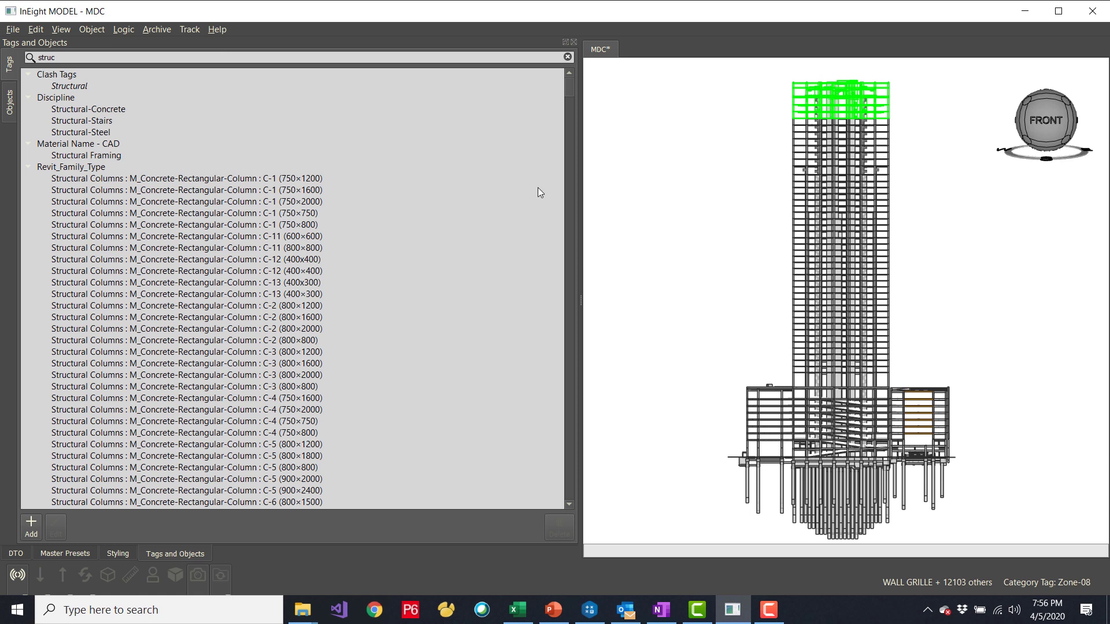
left_click_drag(570, 85, 552, 490)
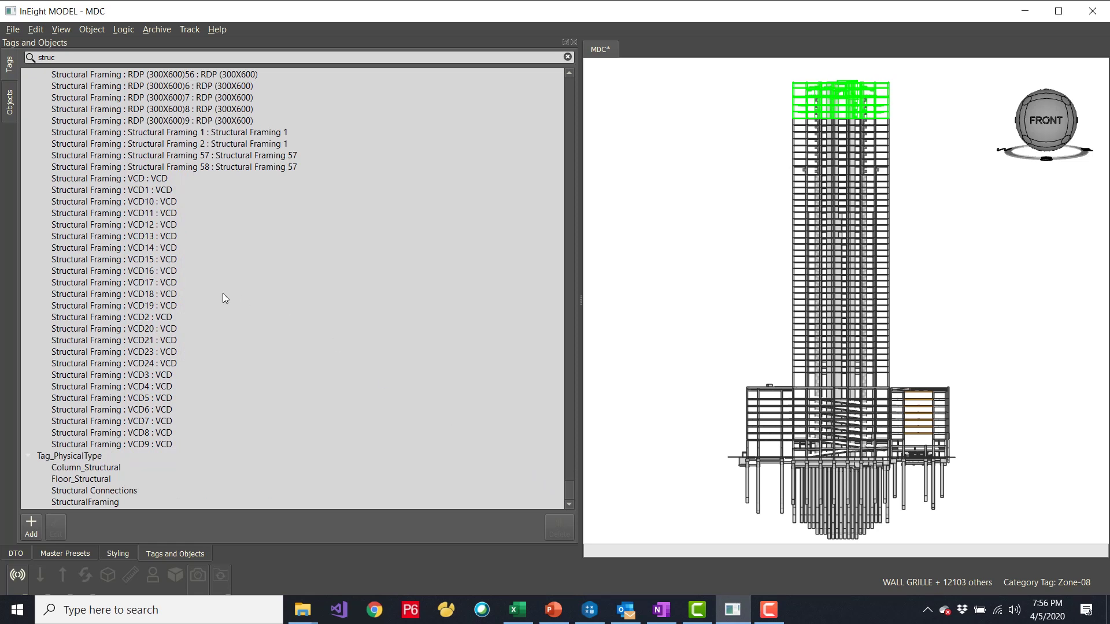
Select the Structural Framing family types from VCD through VCD18 and ghost the rest of the model around them.
left_click(159, 179)
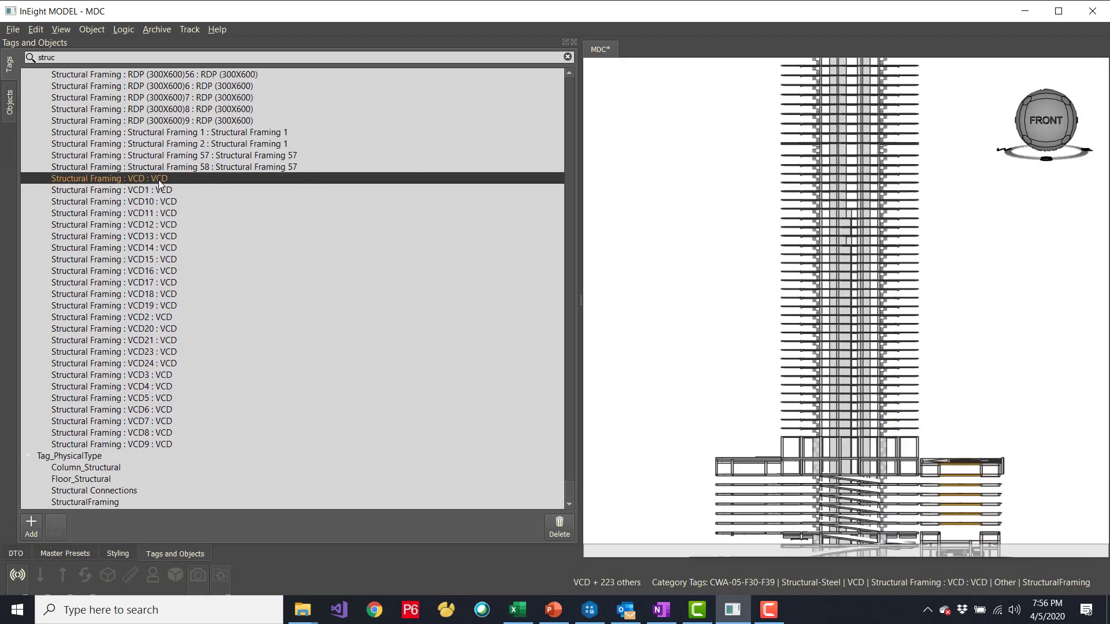
left_click_drag(679, 264, 767, 265)
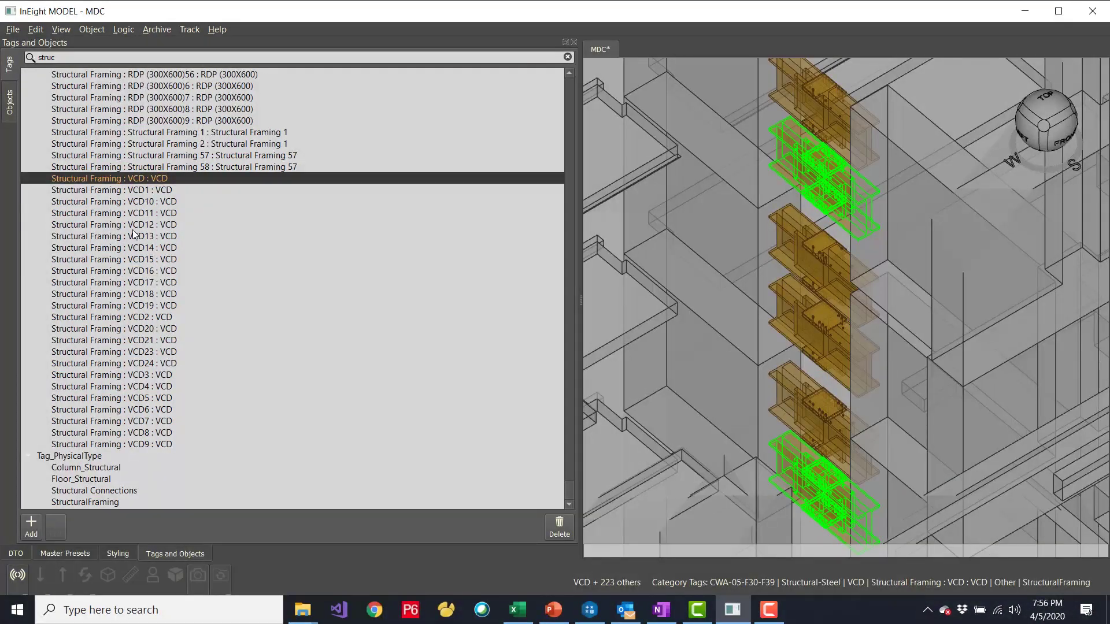
left_click(137, 295, "shift")
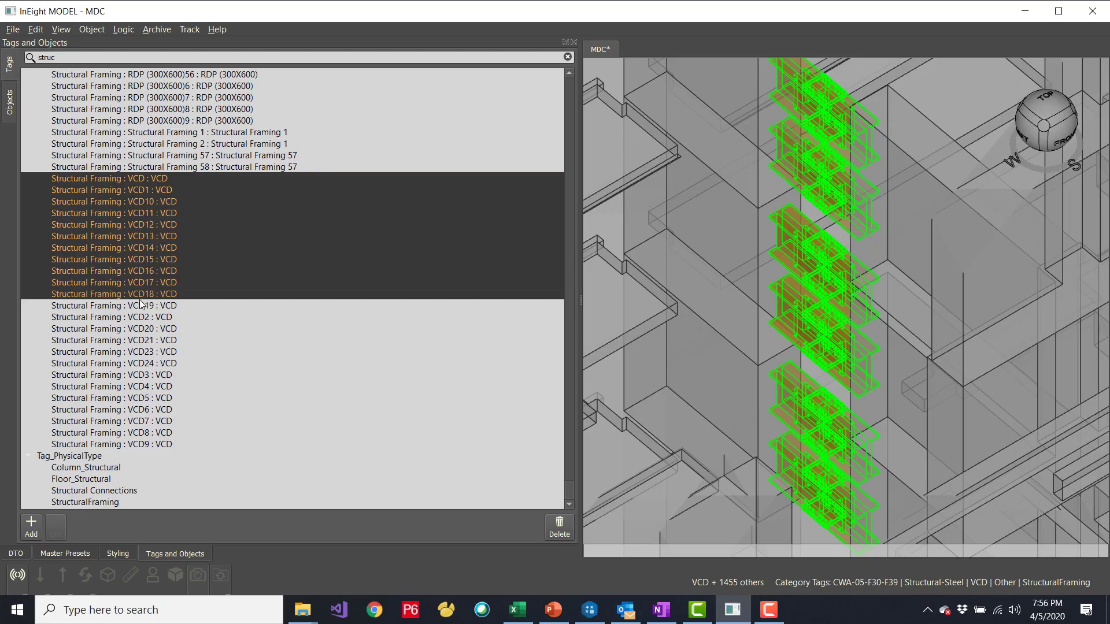
left_click_drag(977, 220, 867, 233)
key("g")
scroll(866, 230, "down", 3)
middle_click_drag(887, 232, 765, 261)
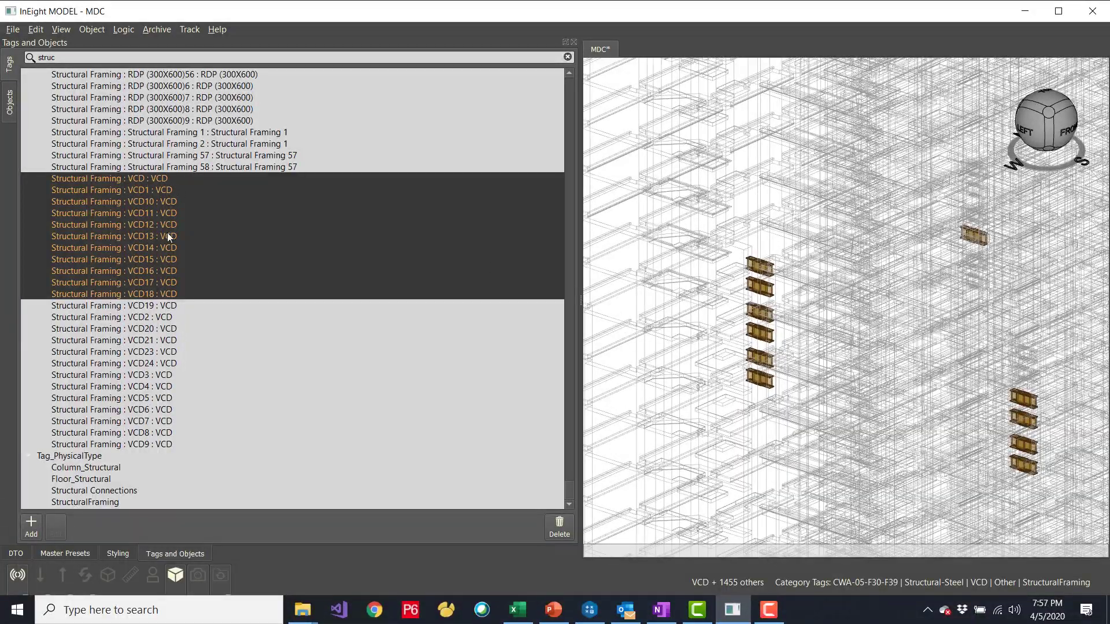
Replace the tag search text with "8000 psi" to find the matching concrete materials.
left_click_drag(83, 59, 16, 57)
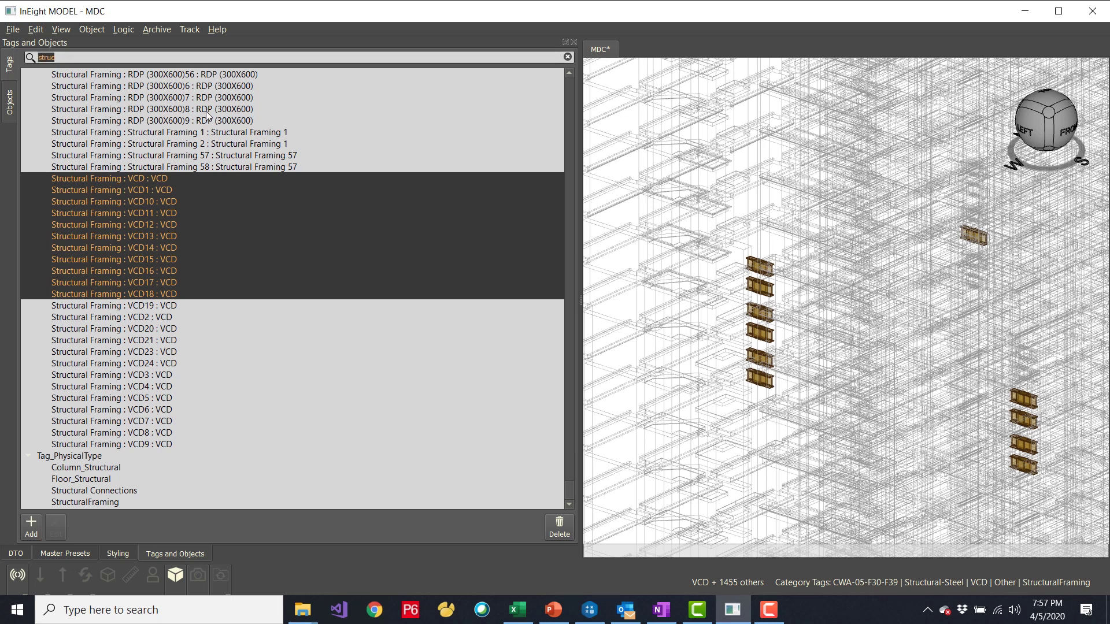
type("8000psi")
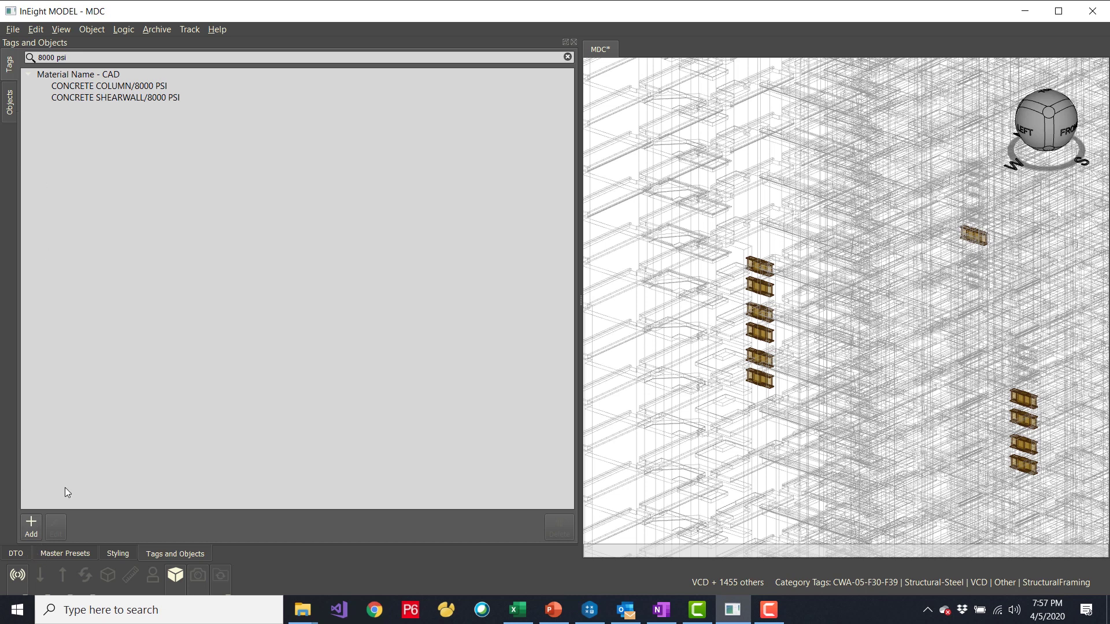
Clear the tag search, return to the data transformation operations and show the ghosted model as solid.
left_click(567, 56)
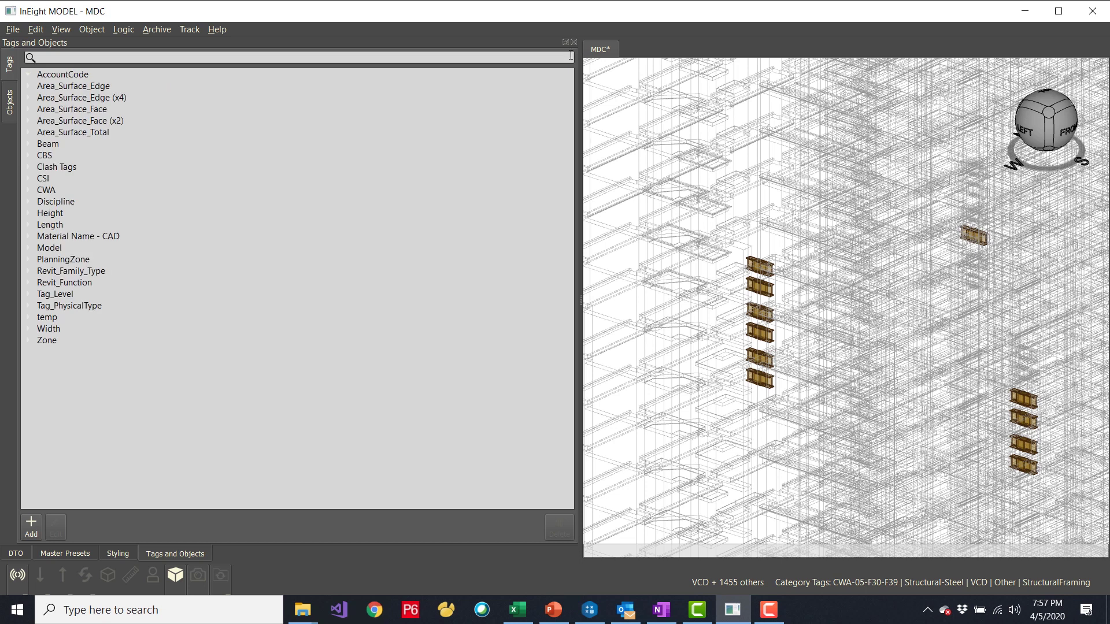
left_click(16, 554)
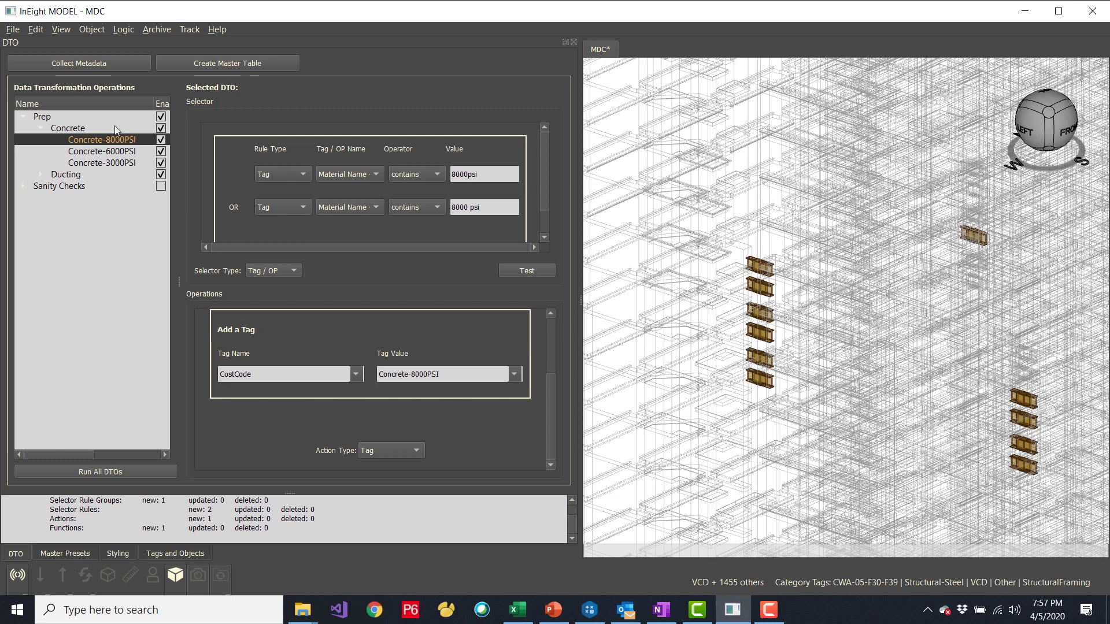
middle_click_drag(880, 259, 851, 286)
middle_click_drag(846, 324, 820, 326)
scroll(821, 326, "down", 3)
scroll(821, 326, "down", 2)
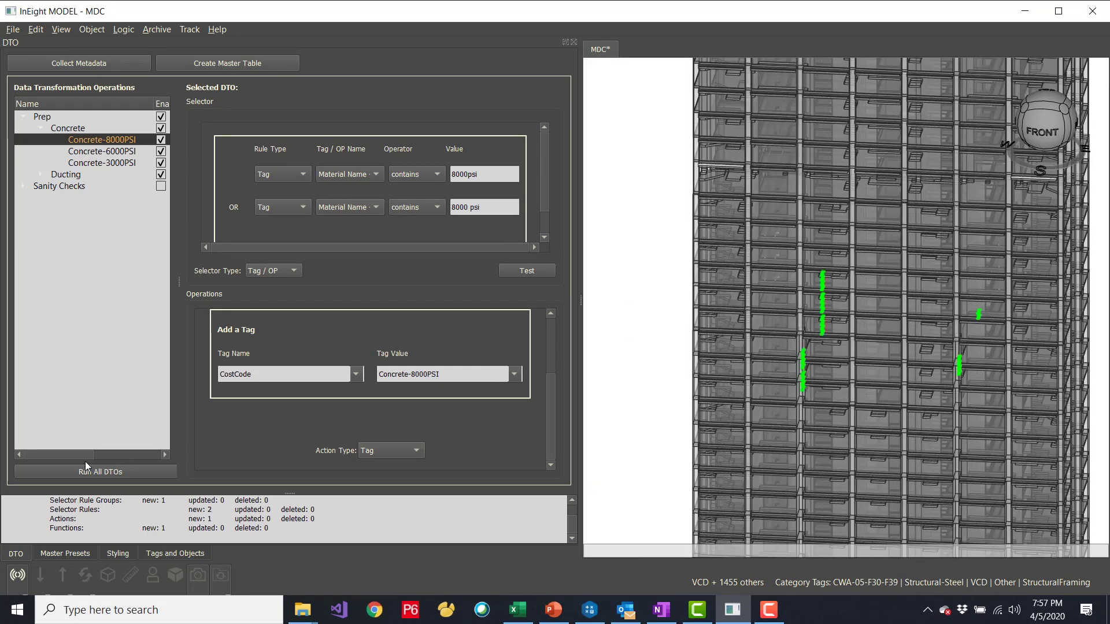
Load the Structural-ALL master preset and test the Concrete-8000PSI rule's selector on the model.
left_click(58, 553)
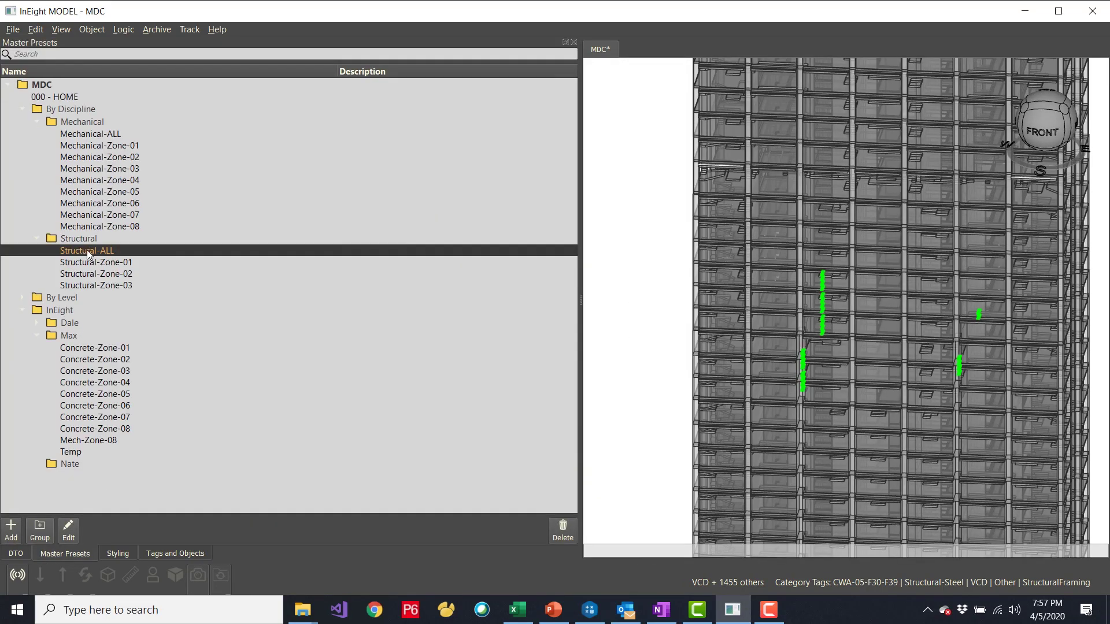
double_click(113, 250)
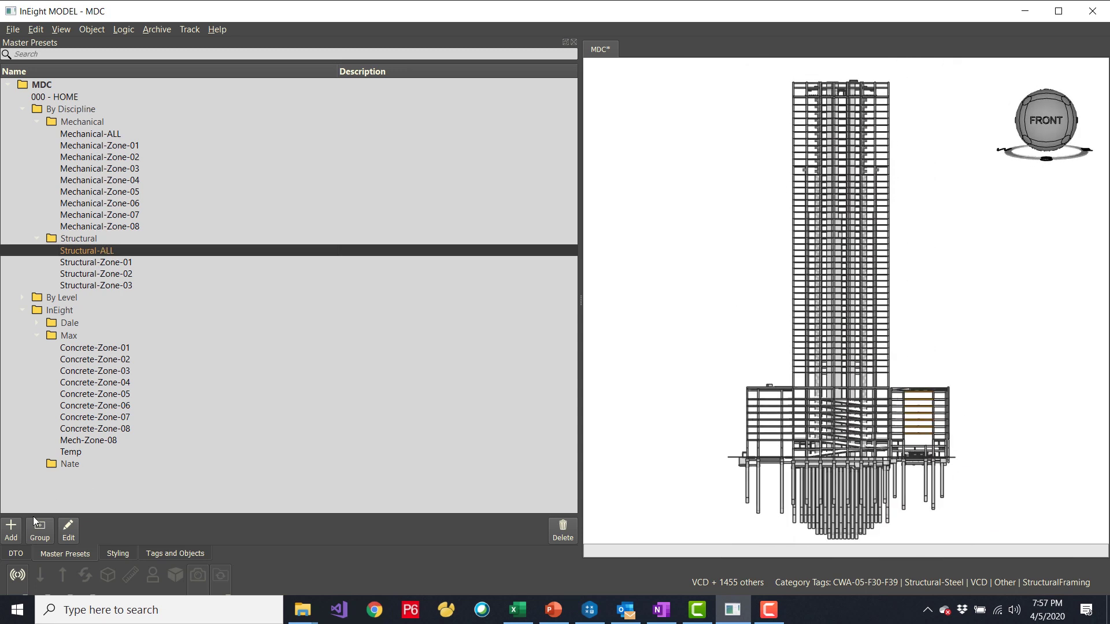
left_click(22, 552)
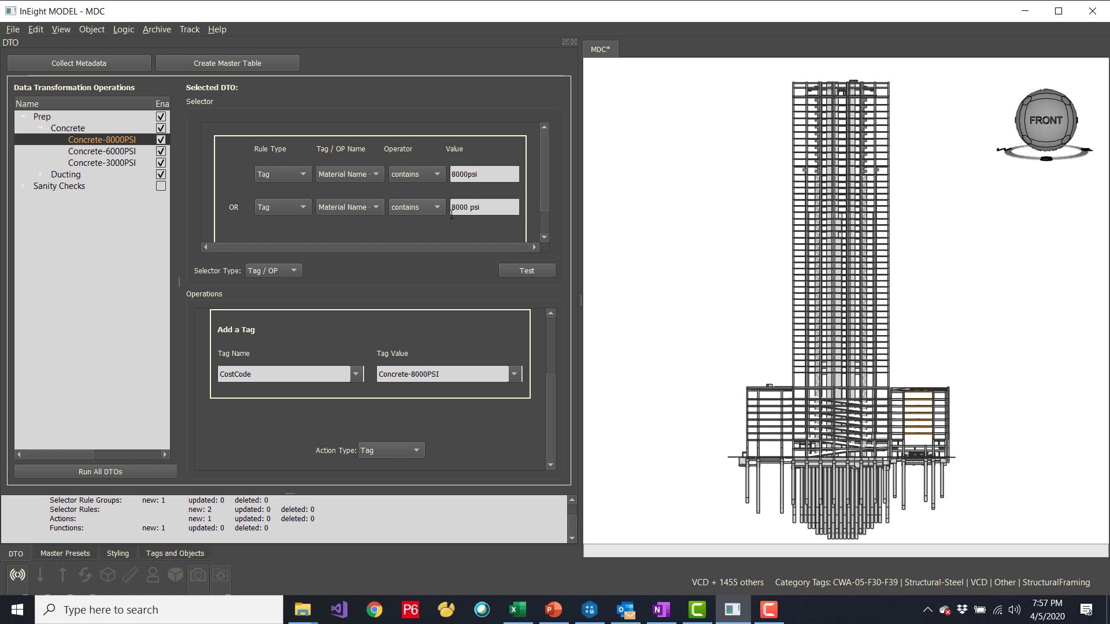
left_click(519, 272)
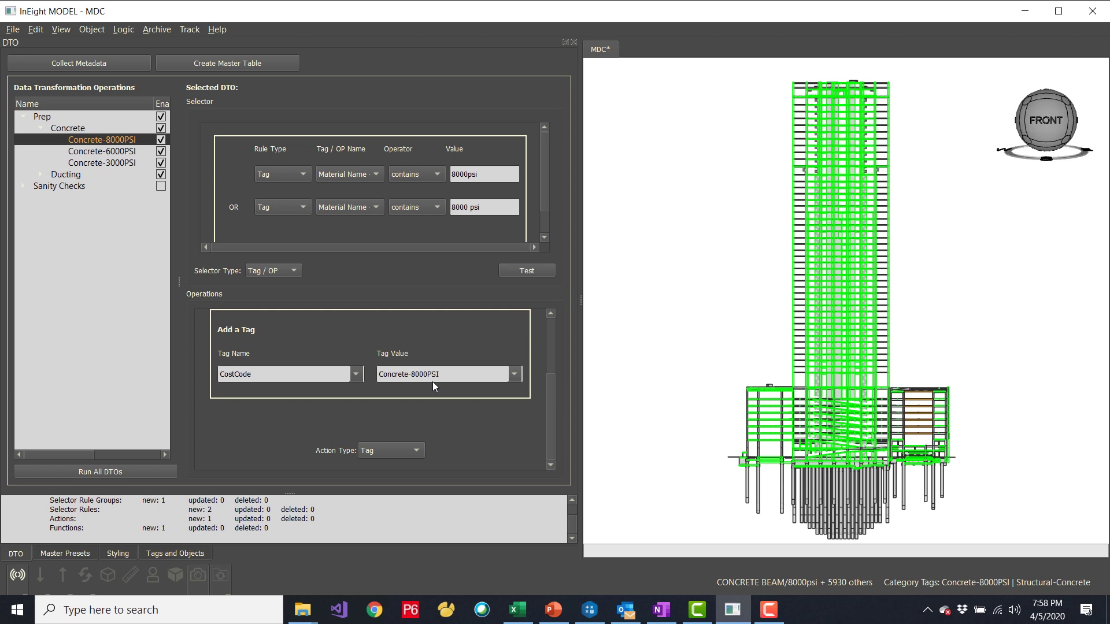
View the Concrete-6000PSI rule, test the Concrete-3000PSI rule's selector, and compare them with the model tags in Estimate's CBS register.
left_click(92, 155)
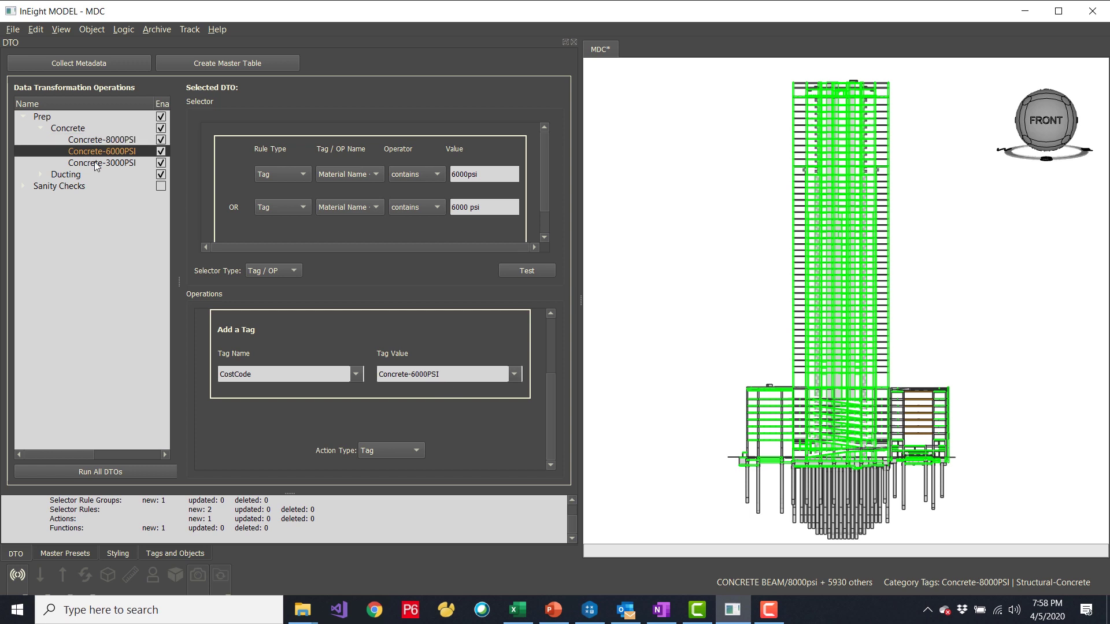
left_click(96, 164)
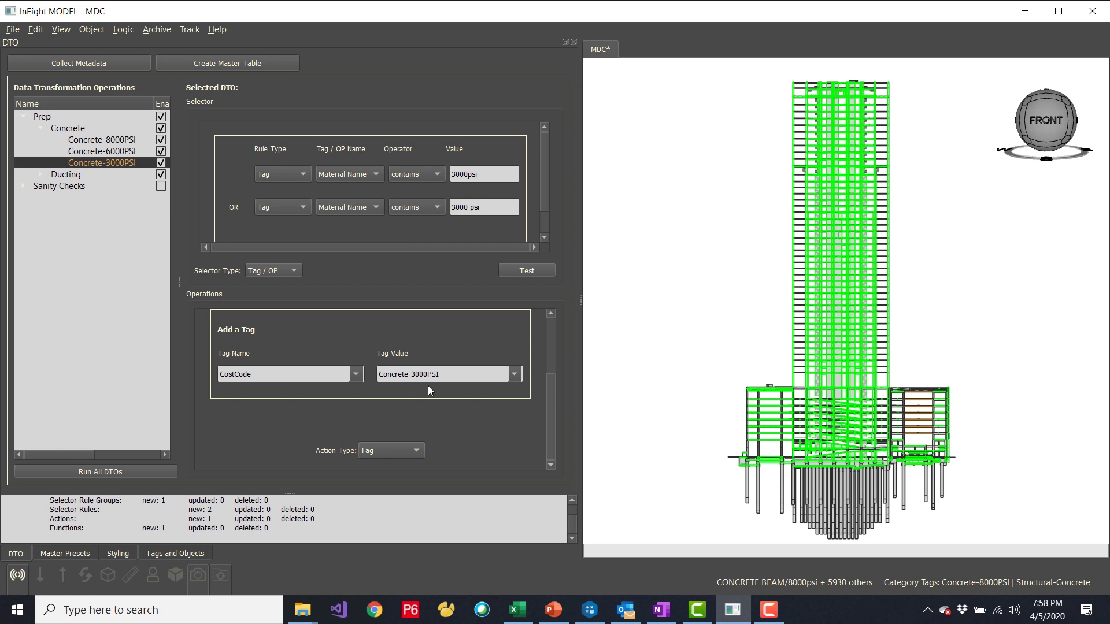
left_click(526, 270)
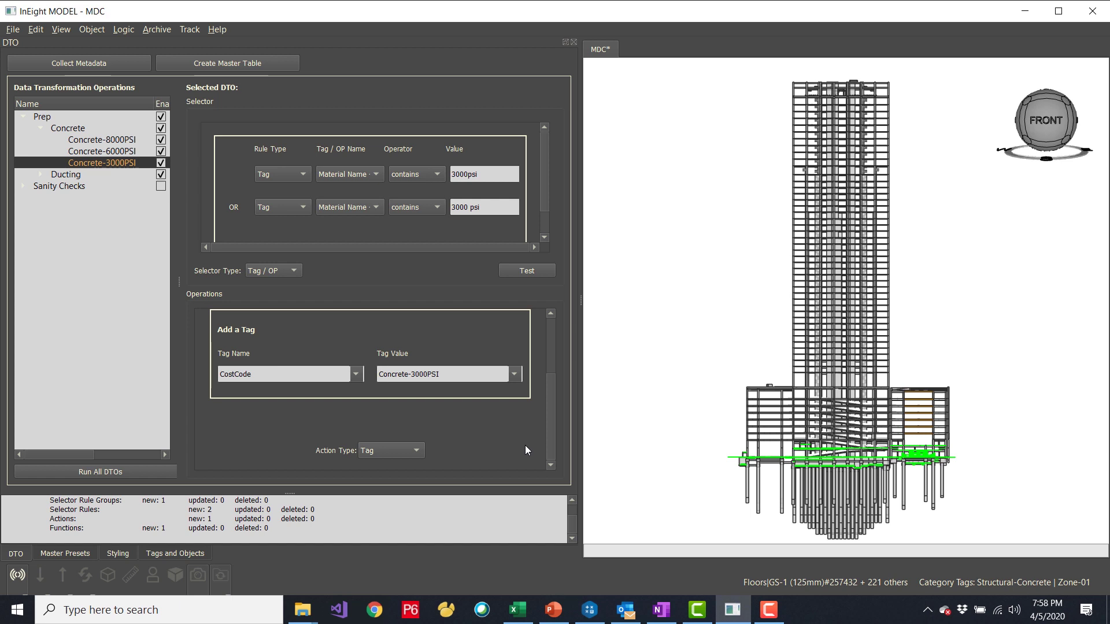
key("alt+Tab")
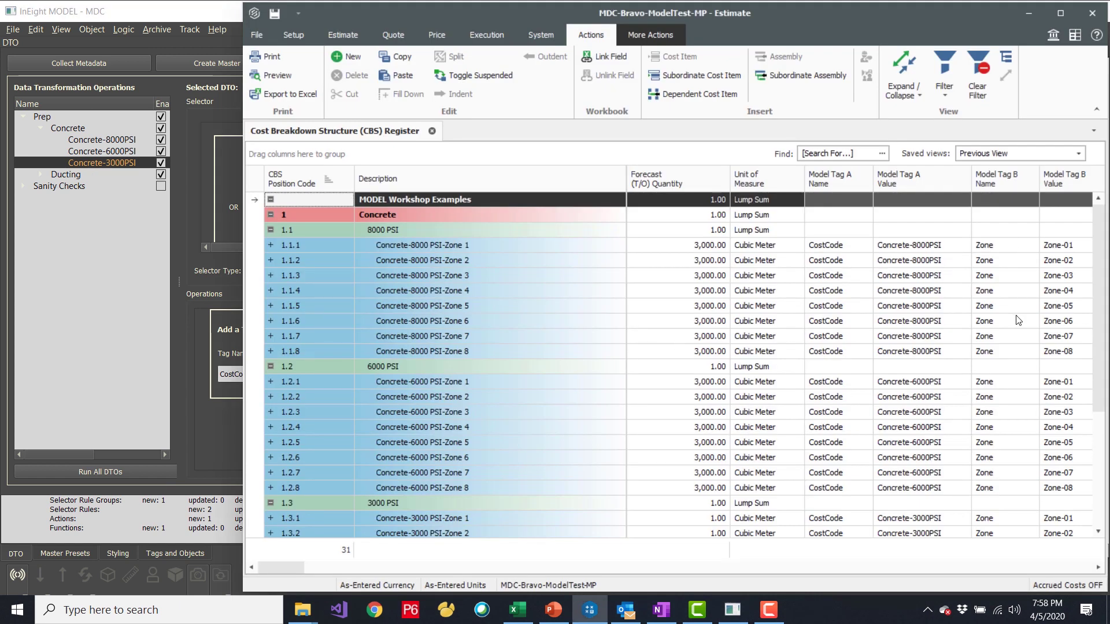
key("alt+Tab")
Open the Fittings - Exhaust Fans rule under Ducting and review its full selector conditions and its tag operation.
left_click(40, 174)
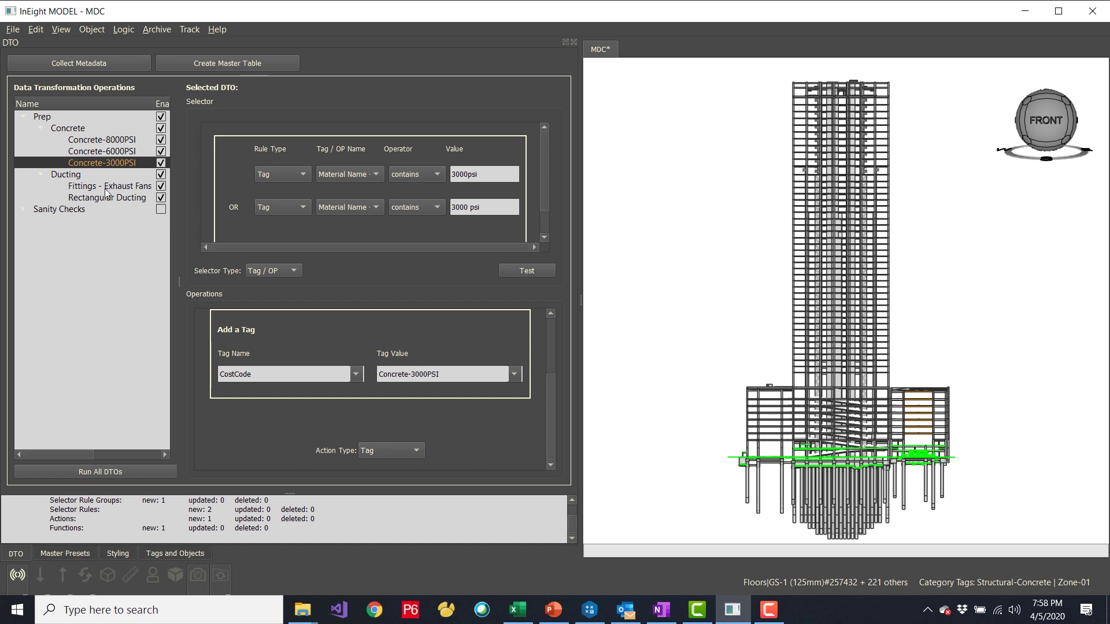
left_click(88, 188)
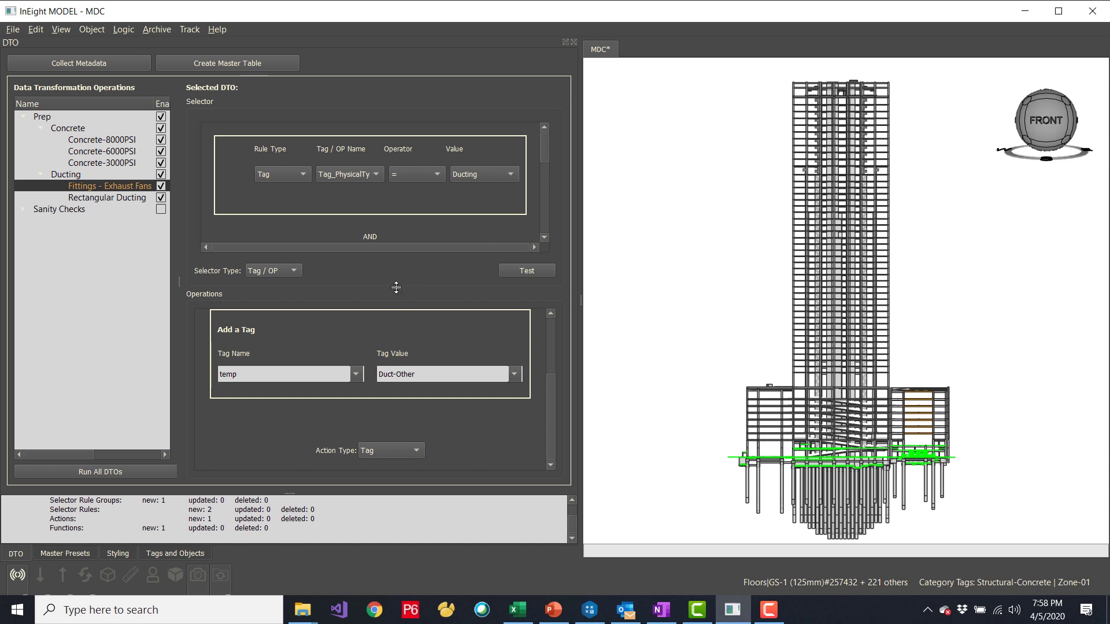
left_click_drag(396, 285, 403, 484)
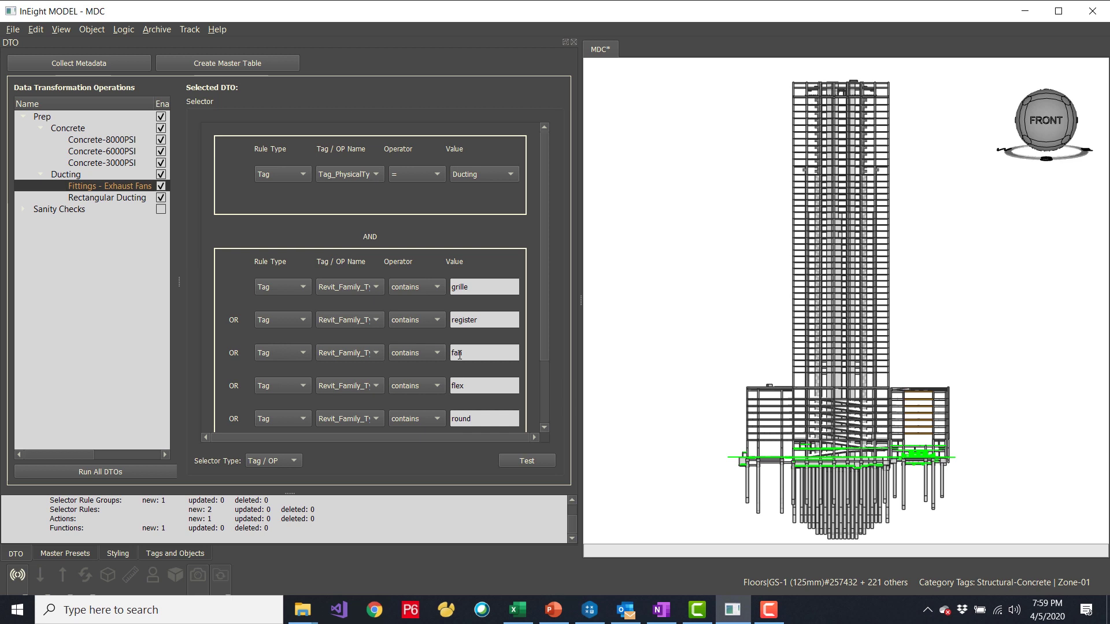
left_click_drag(546, 346, 546, 325)
mouse_move(543, 259)
left_mouse_down()
mouse_move(543, 318)
mouse_move(539, 243)
left_mouse_up()
scroll(382, 428, "down", 2)
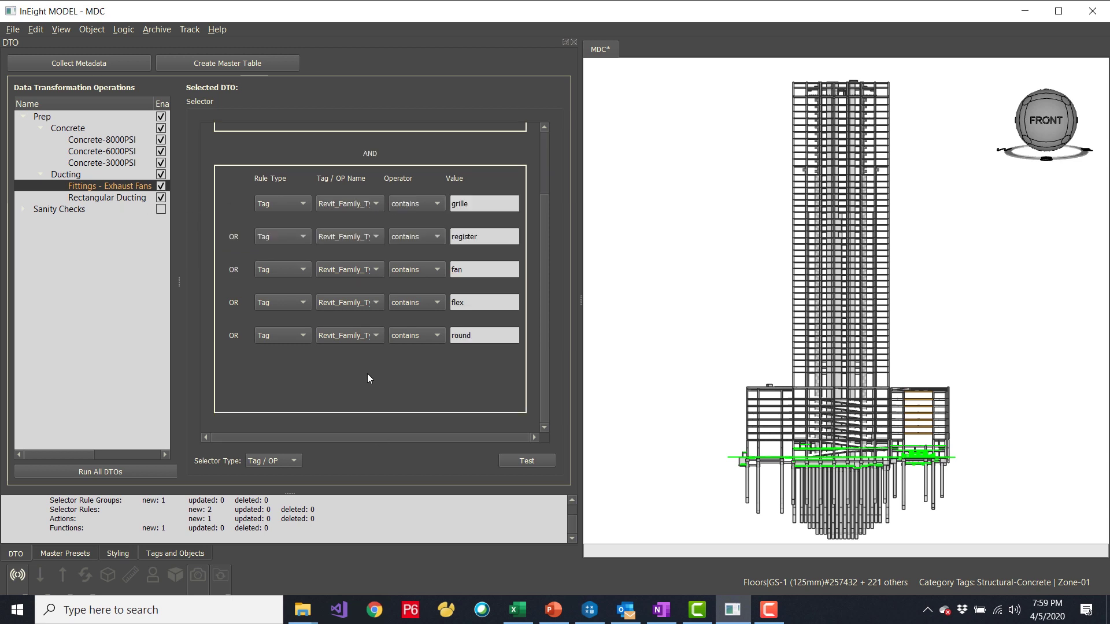
left_click_drag(365, 475, 365, 331)
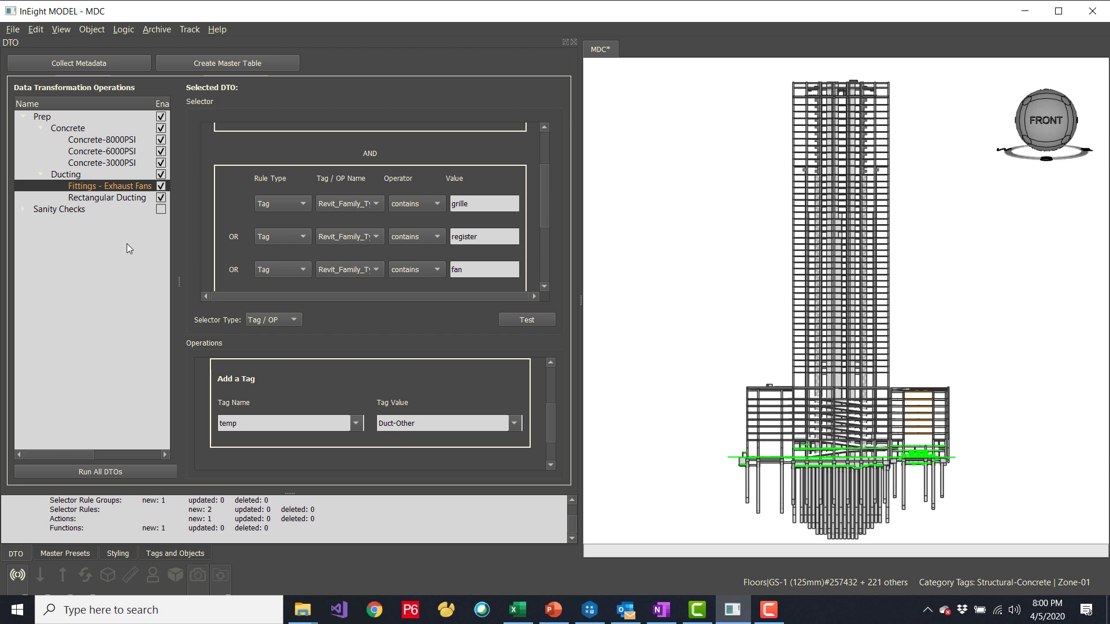
Compare the Rectangular Ducting rule's SQL selector with the Fittings - Exhaust Fans conditions, and collapse the Prep group.
left_click(102, 197)
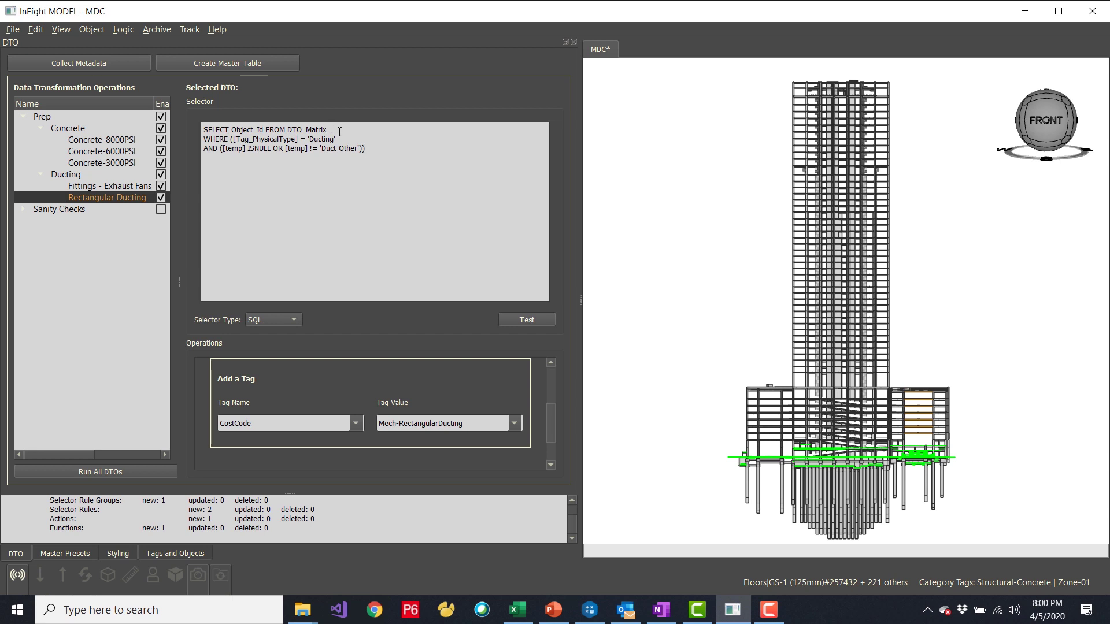
left_click(127, 187)
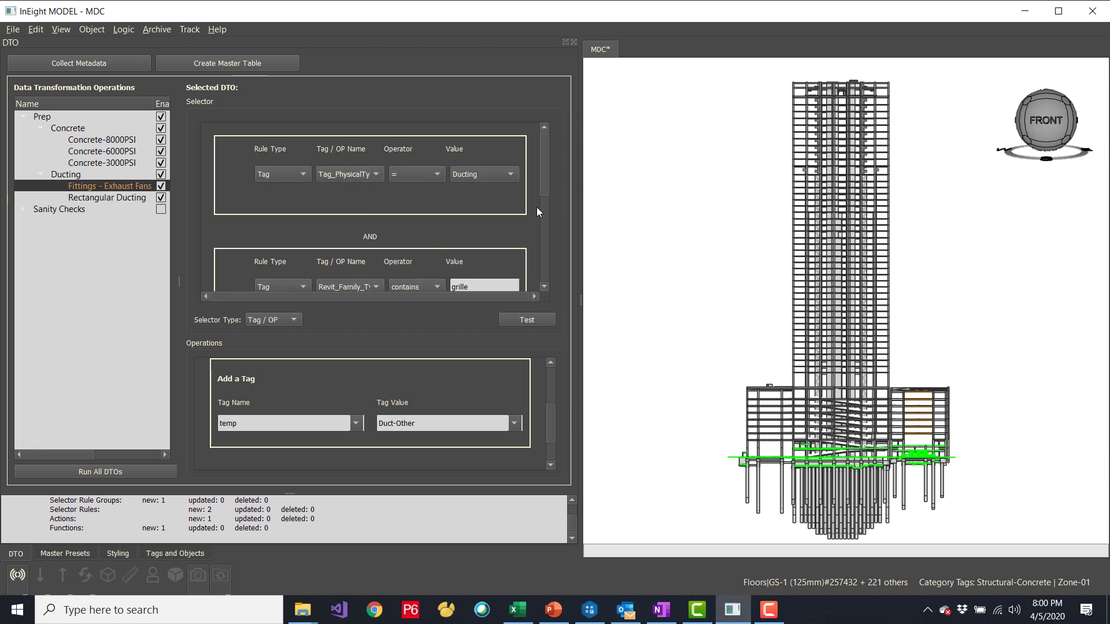
mouse_move(543, 187)
left_mouse_down()
mouse_move(549, 258)
mouse_move(548, 173)
left_mouse_up()
left_click(119, 197)
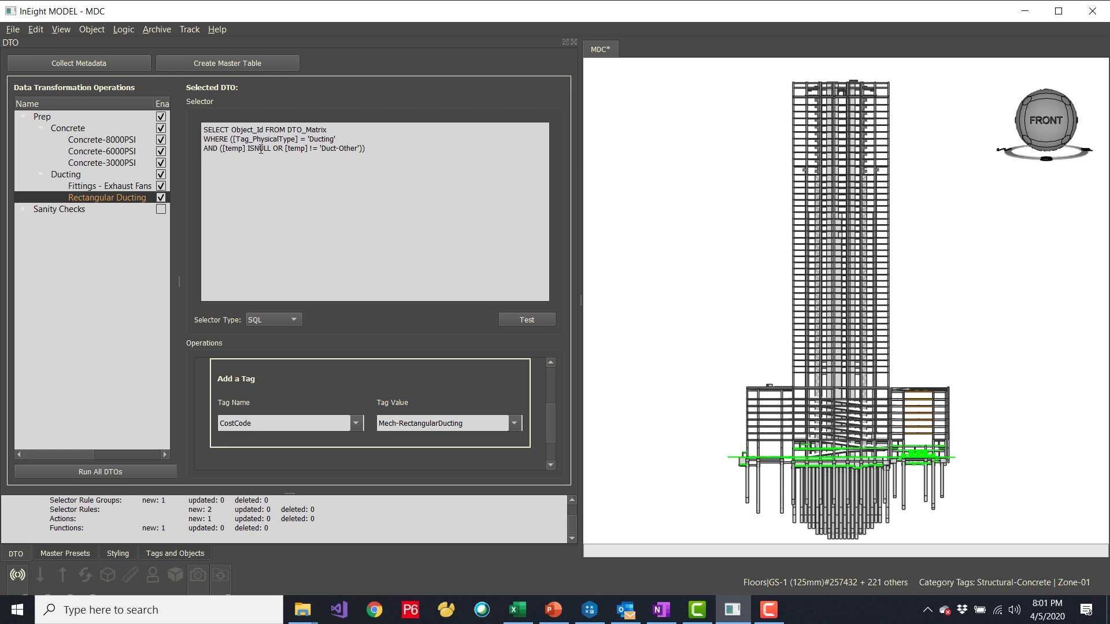
left_click(24, 117)
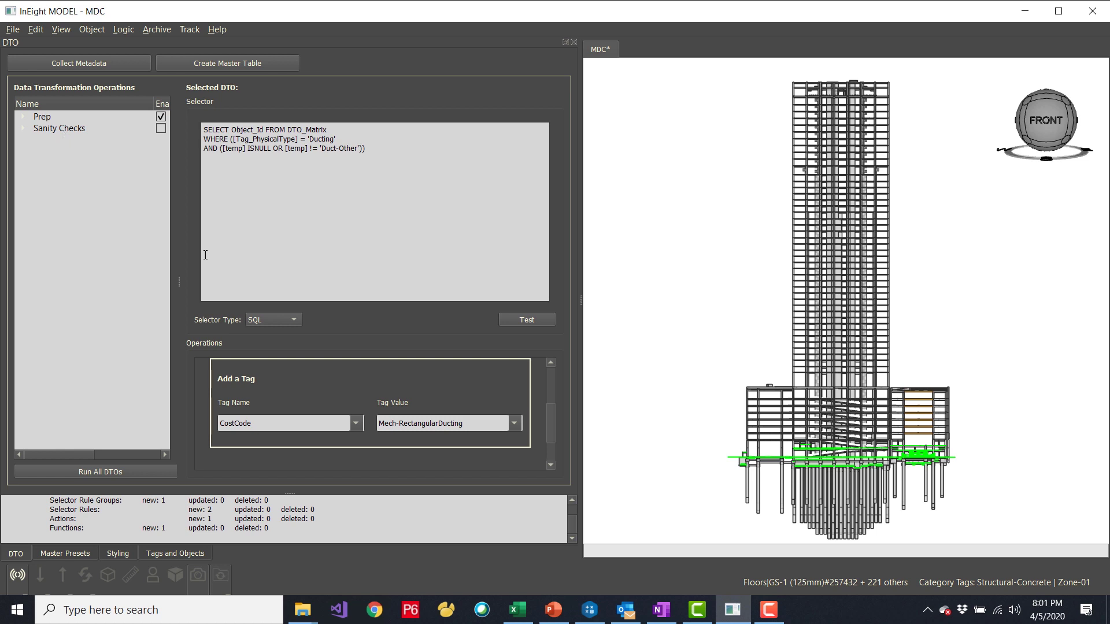
Switch to Estimate, send the Concrete and Ducting CBS items to the model, and return to InEight MODEL.
key("alt+Tab")
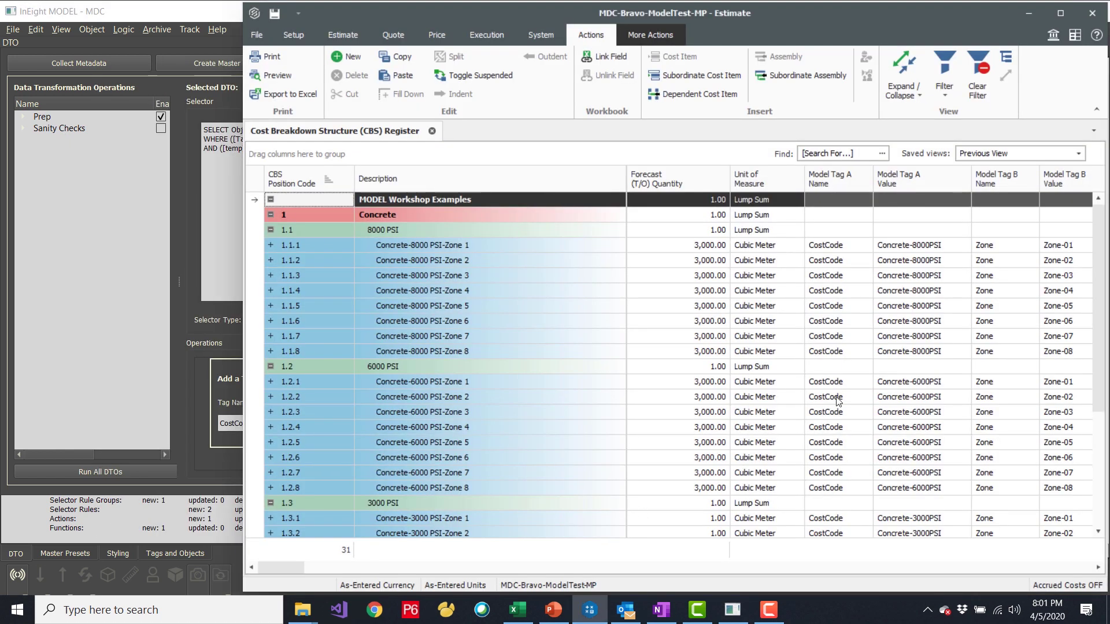
left_click(651, 34)
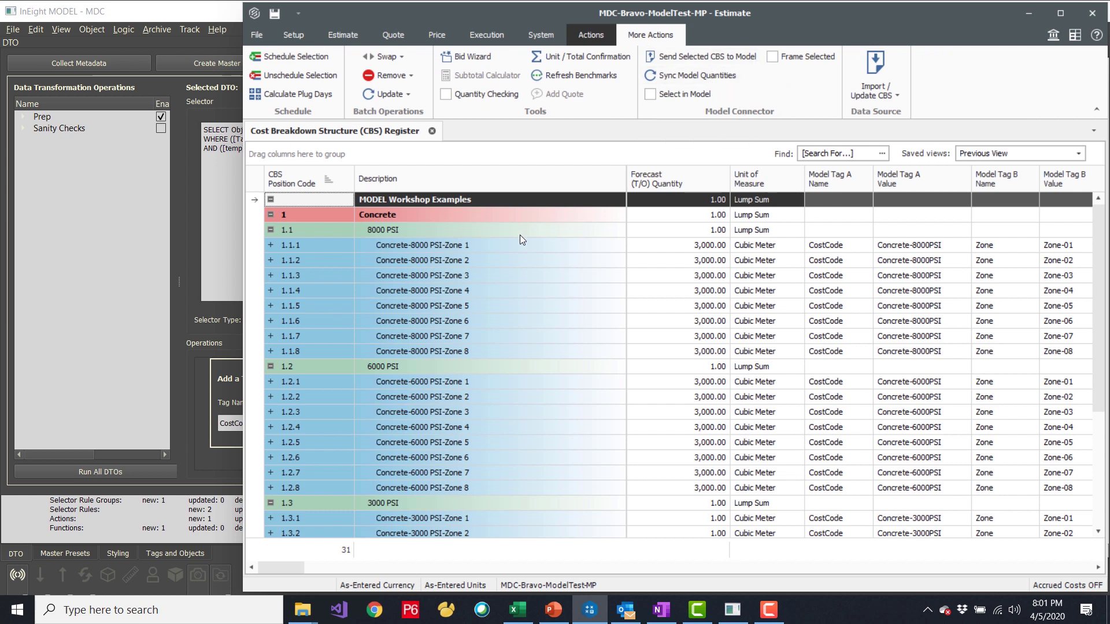
left_click(255, 216)
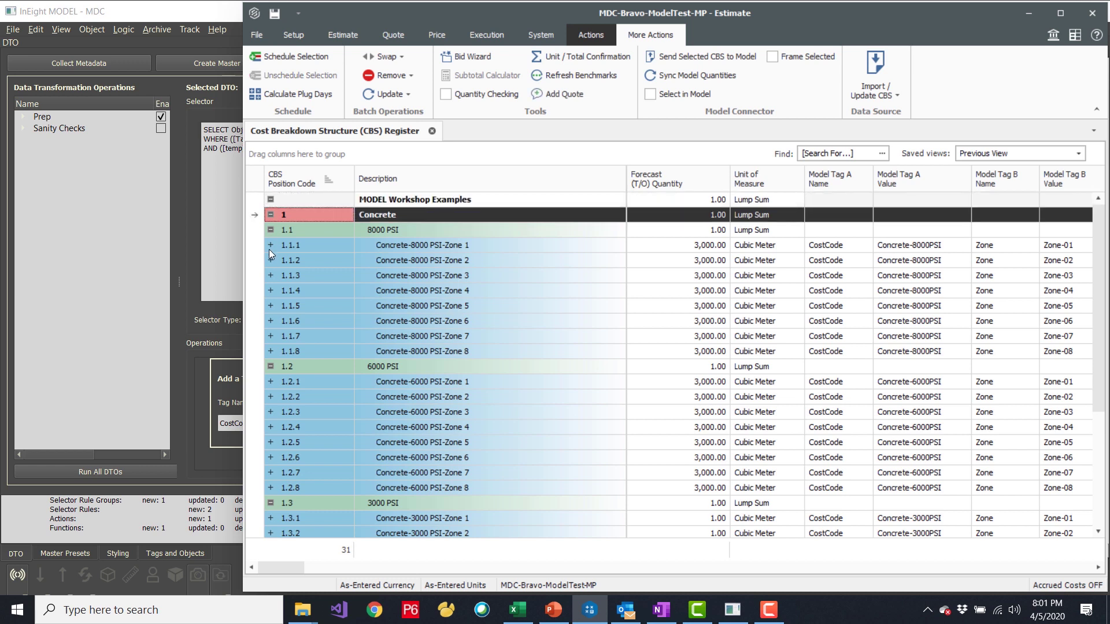
scroll(266, 257, "down", 4)
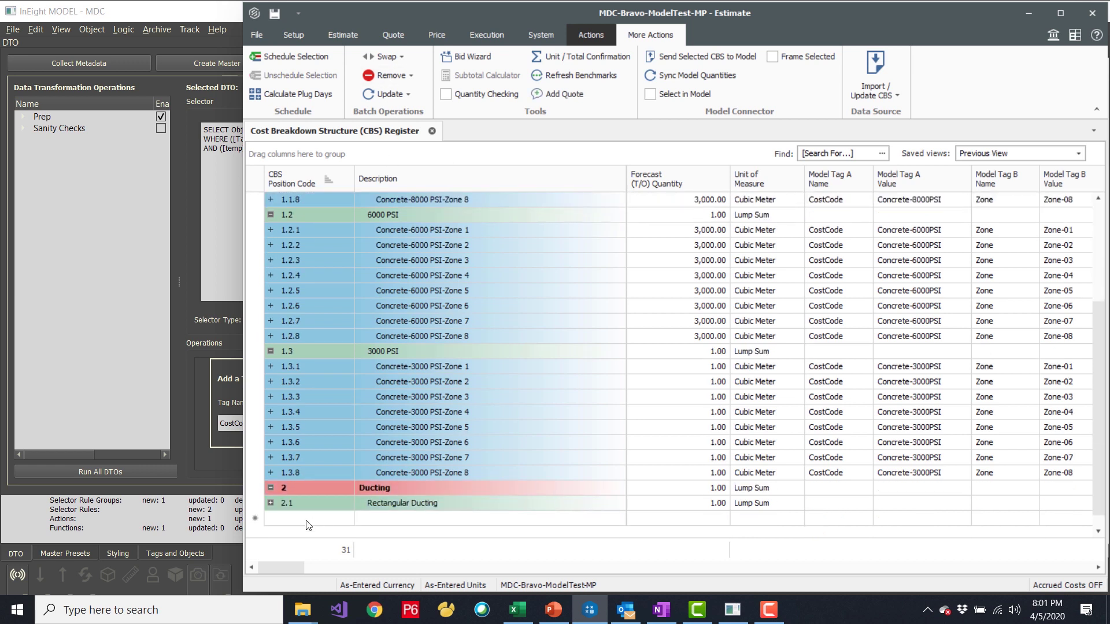
left_click(255, 488)
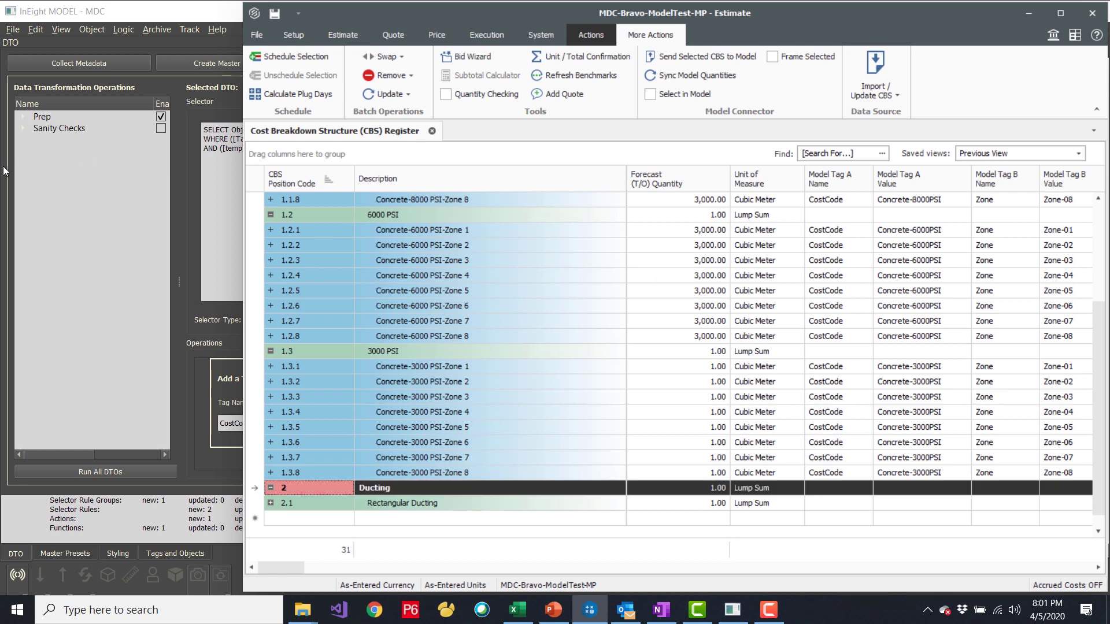
left_click(677, 53)
left_click(629, 362)
left_click(58, 167)
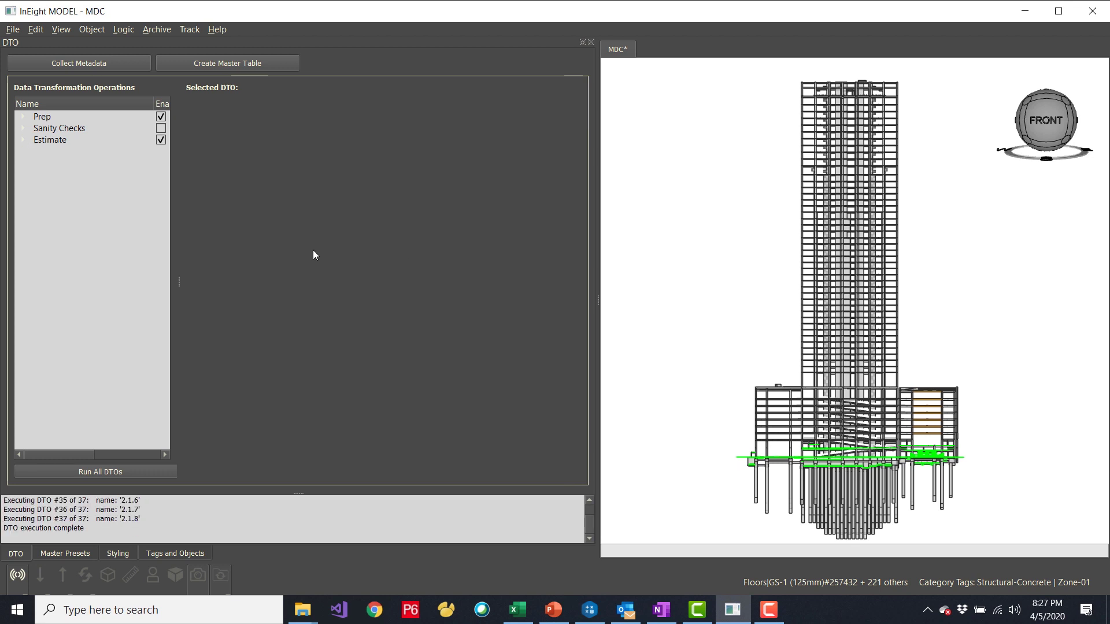
Expand the Estimate rule group down to 1.1 and review the selectors and published quantities of rules 1.1.1 to 1.1.3.
left_click(22, 140)
left_click(40, 151)
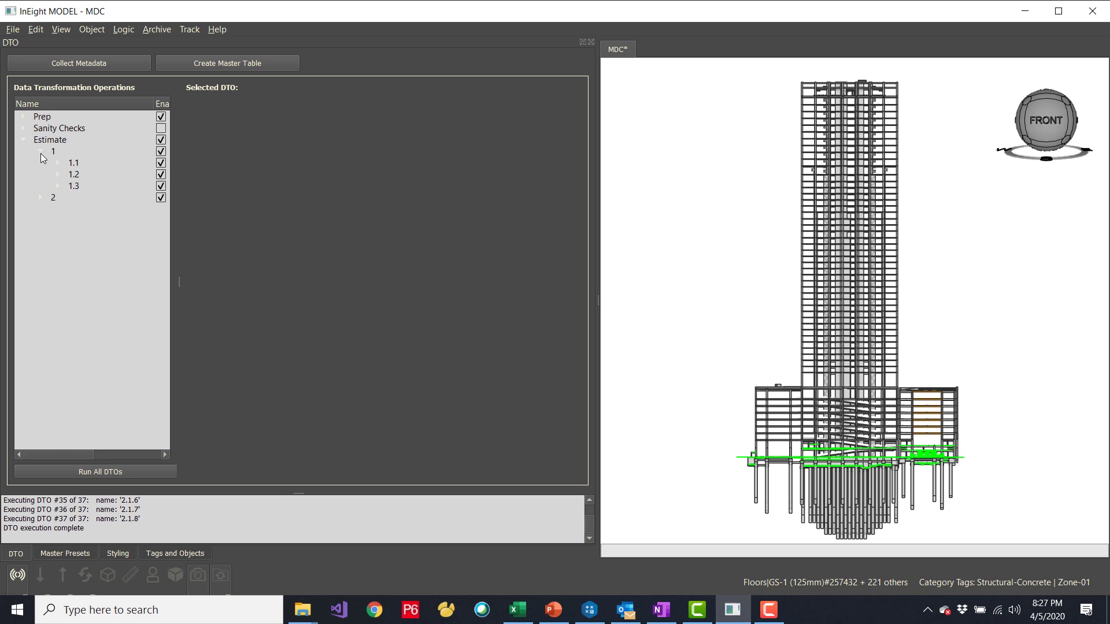
left_click(57, 164)
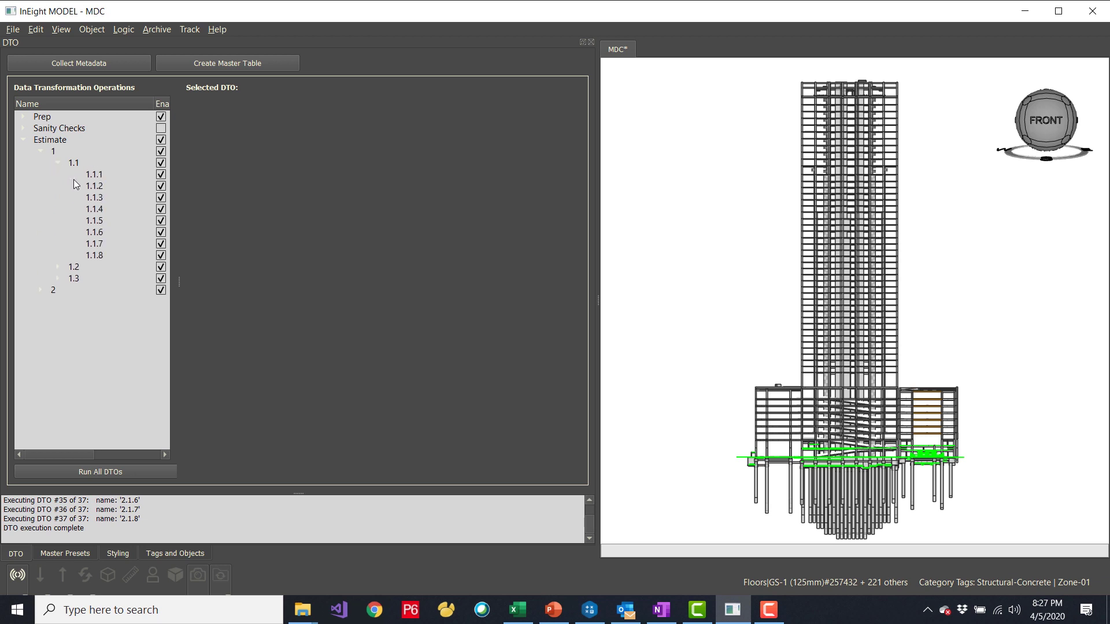
left_click(92, 172)
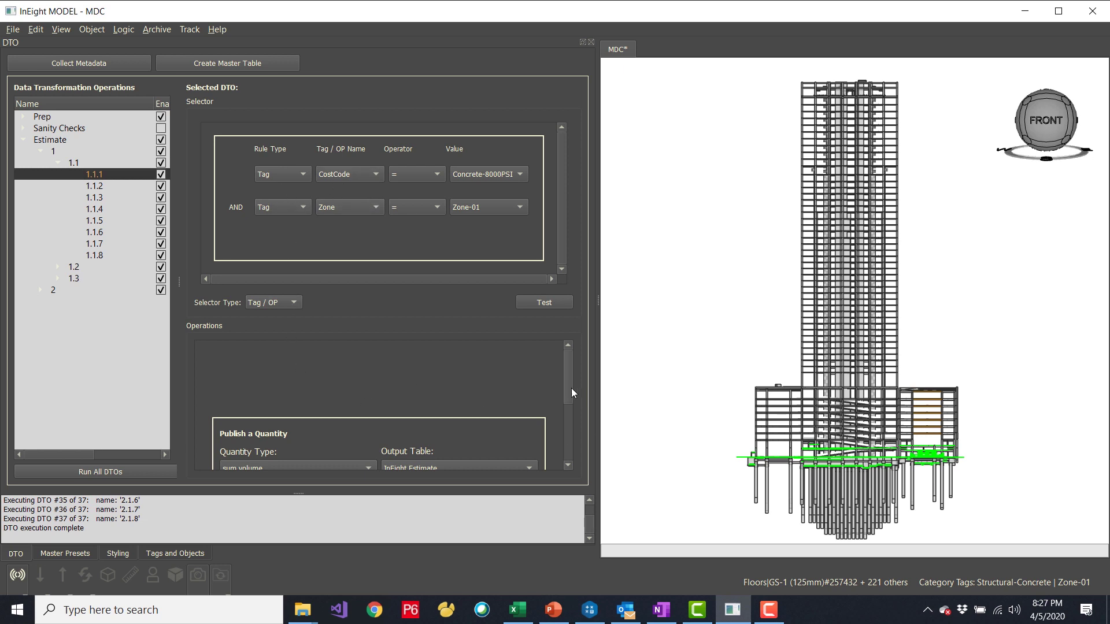
left_click_drag(570, 390, 577, 408)
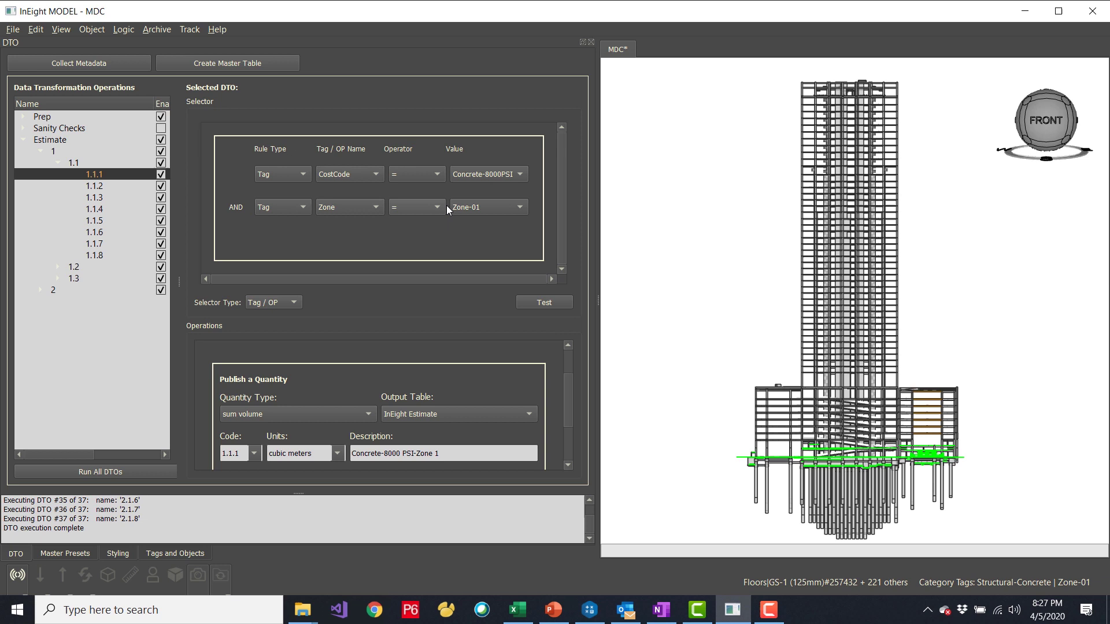
key("Down")
key("Down")
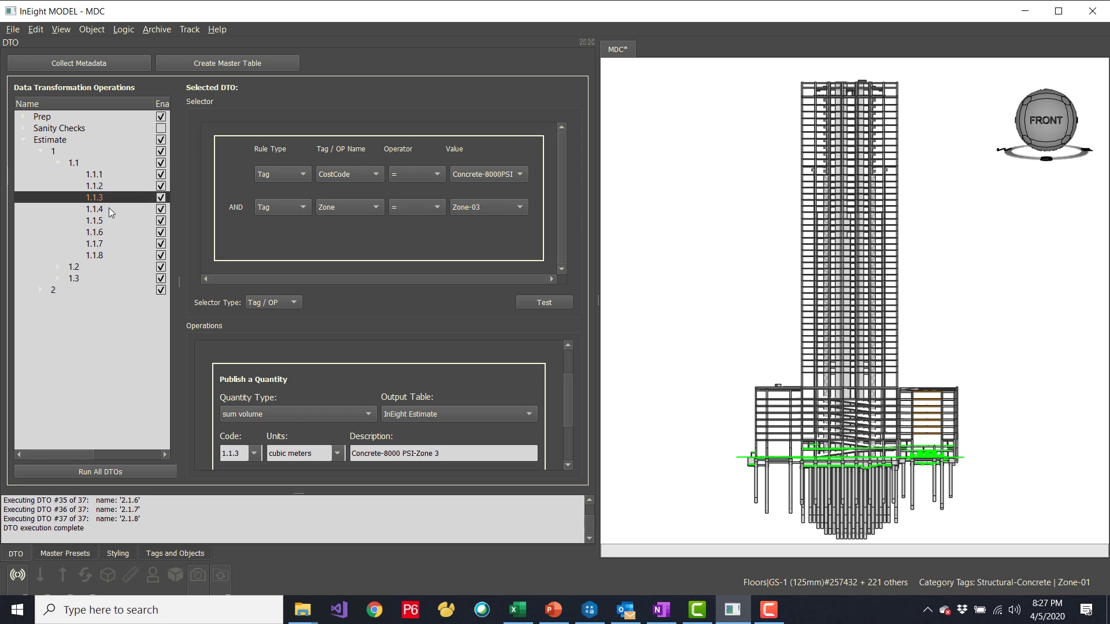
Expand groups 1.2 and 1.3 and look at the selectors and published quantities of rules 1.2.1 and 1.3.1.
left_click(59, 268)
left_click(95, 279)
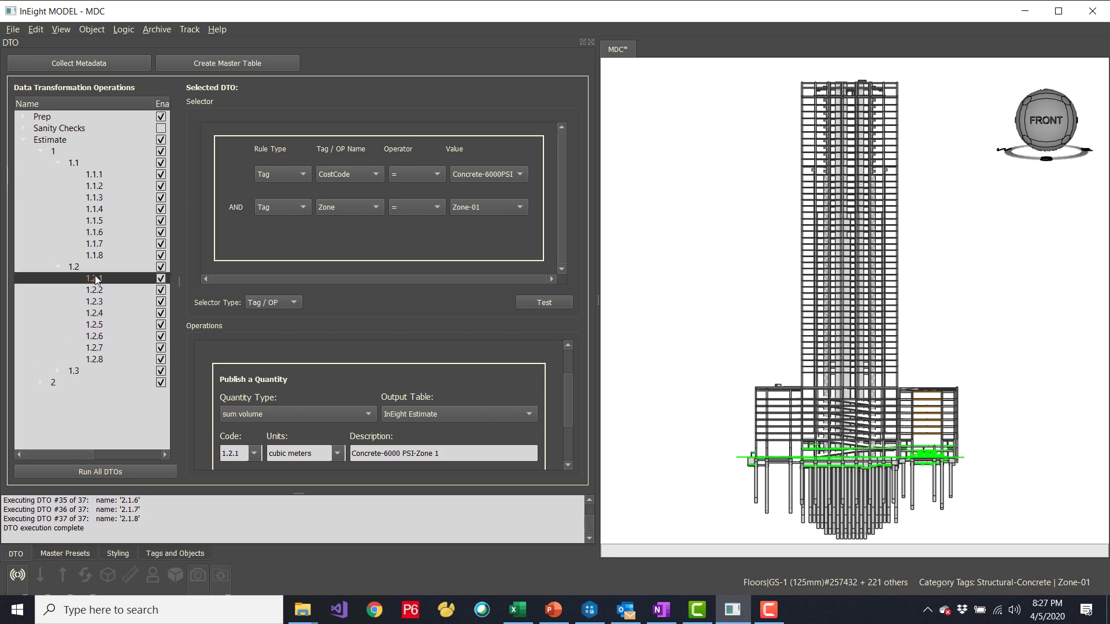
left_click(58, 371)
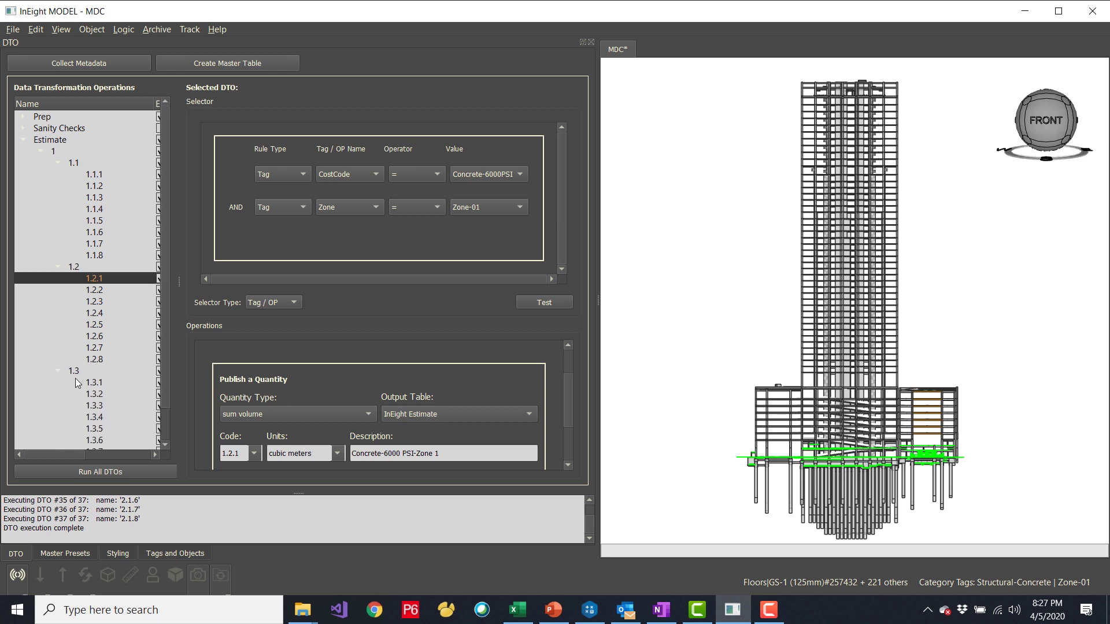
left_click(86, 383)
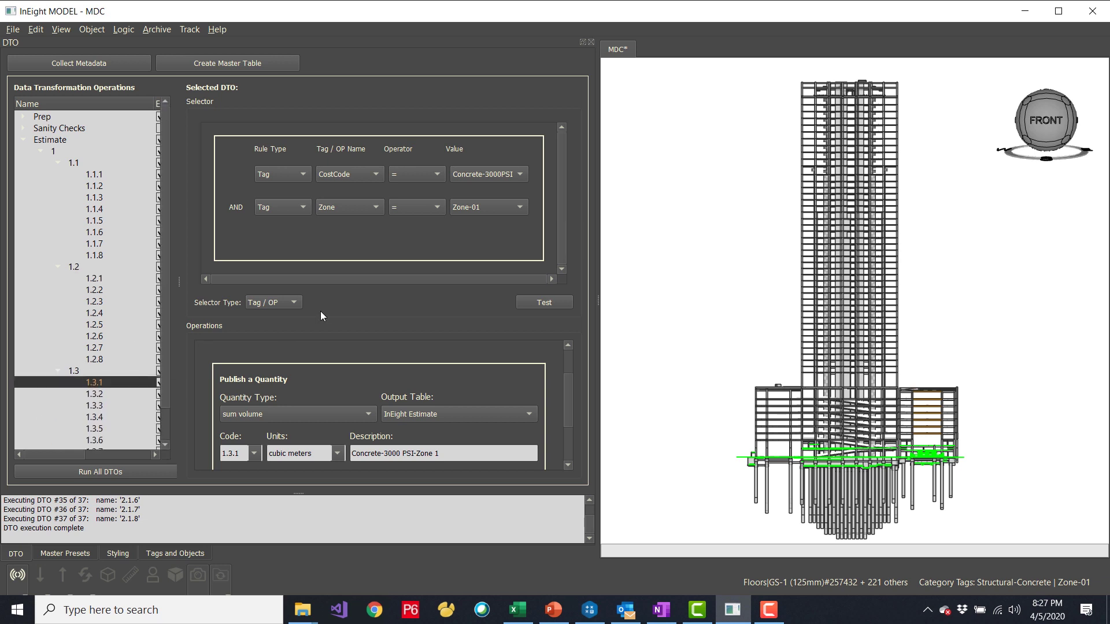
Expand group 2.1, review rule 2.1.1's selector and published quantity, and compare them with the Rectangular Ducting CBS items in Estimate.
left_click(40, 151)
left_click(40, 162)
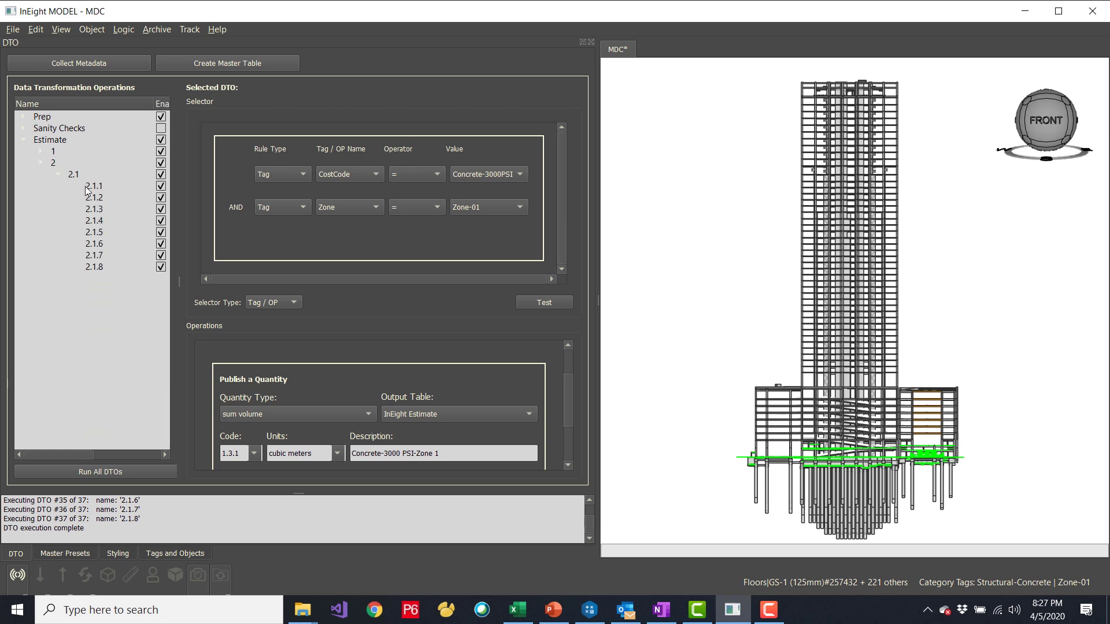
left_click(58, 185)
scroll(567, 400, "down", 2)
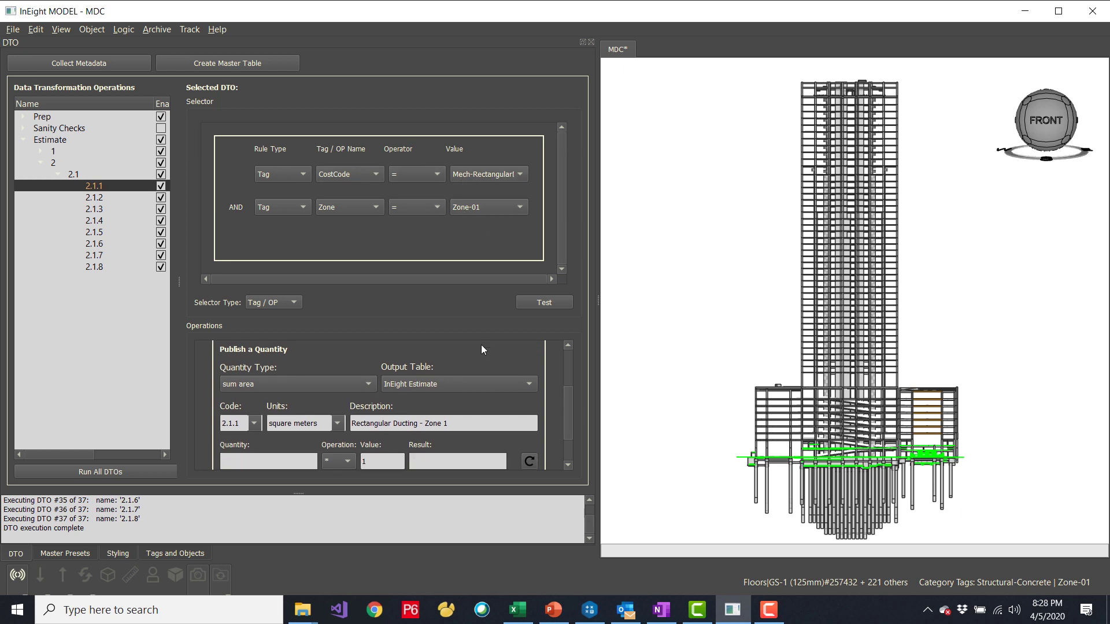
left_click_drag(568, 391, 568, 392)
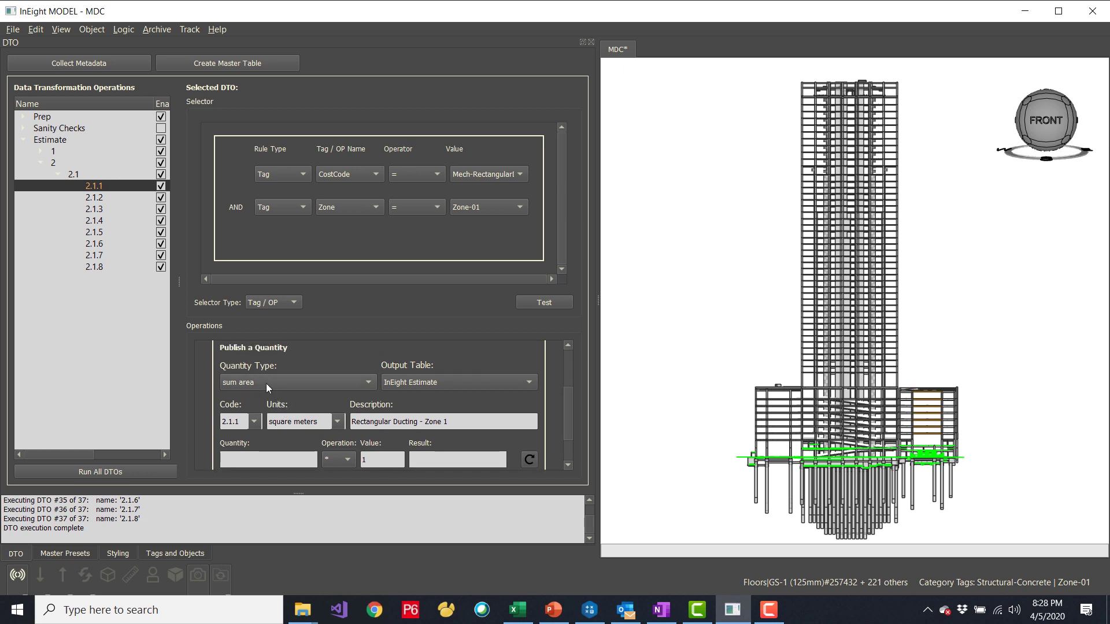
key("alt+Tab")
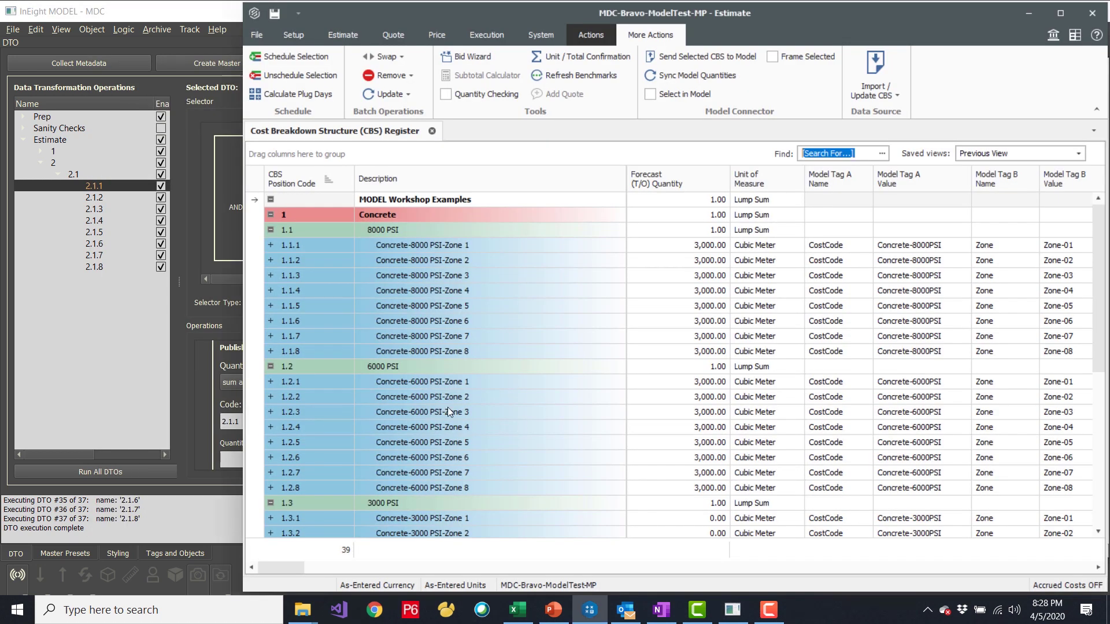
scroll(448, 408, "down", 6)
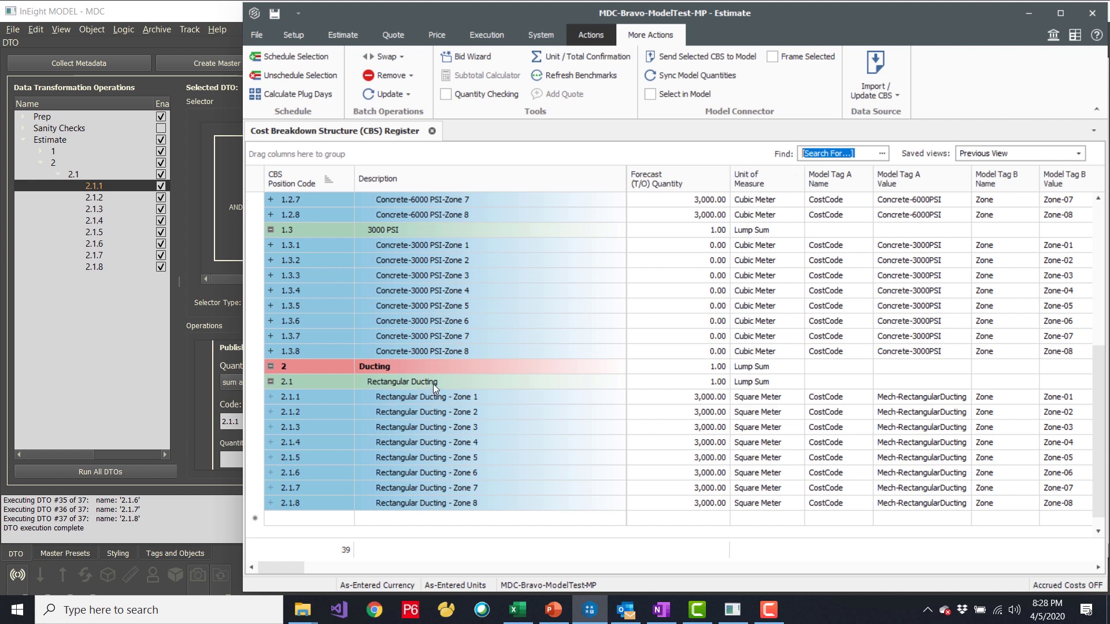
Return to InEight MODEL, collapse the Estimate rule group and run all DTOs.
key("alt+Tab")
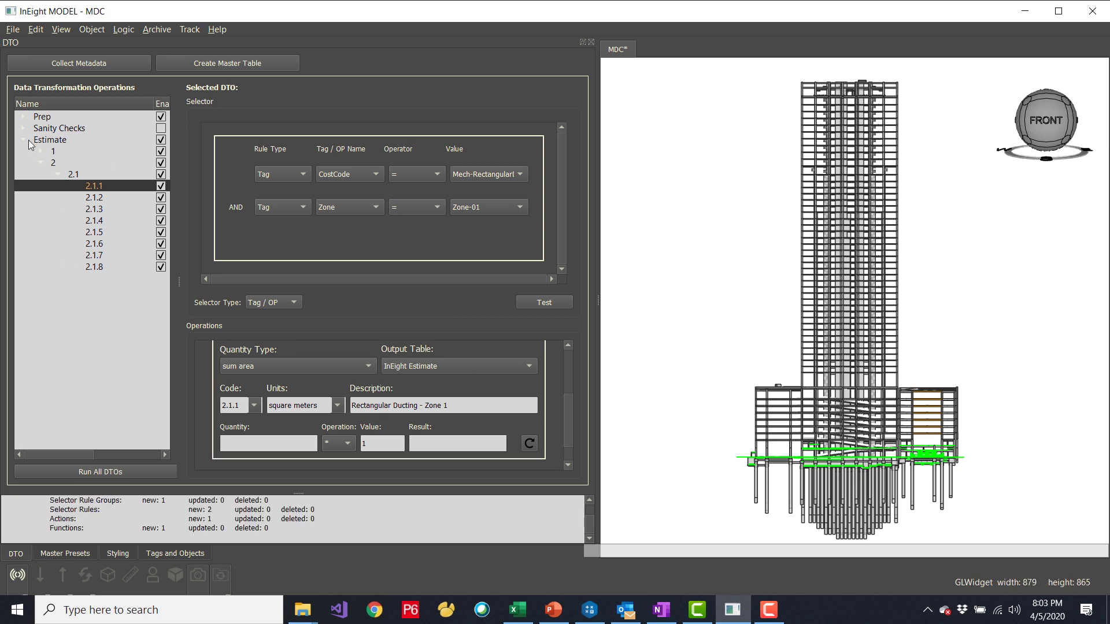
left_click(25, 140)
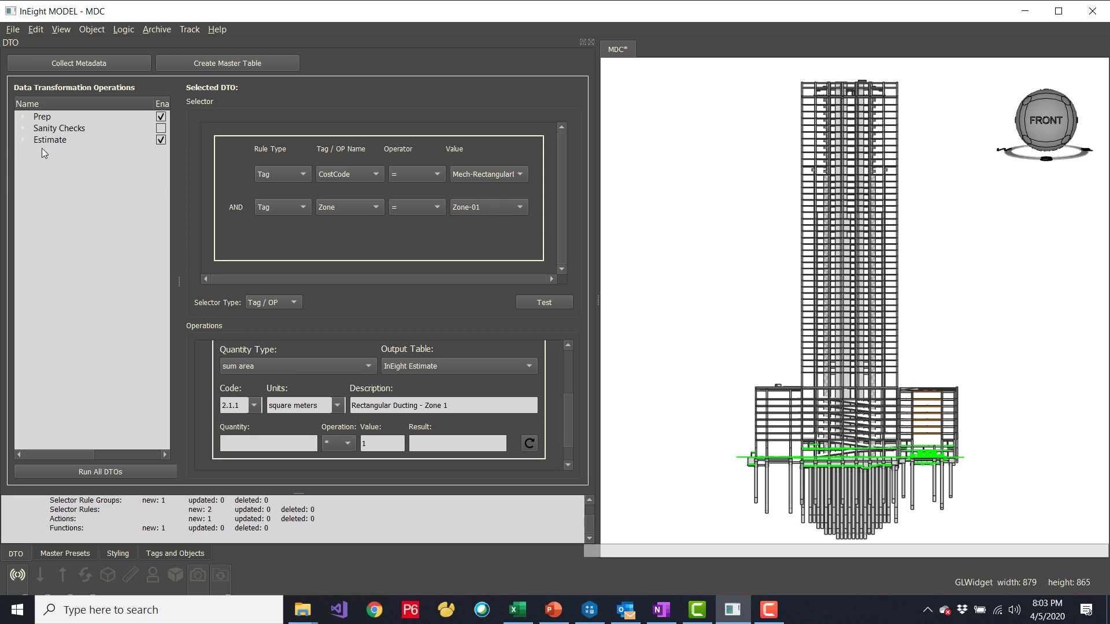
left_click(99, 471)
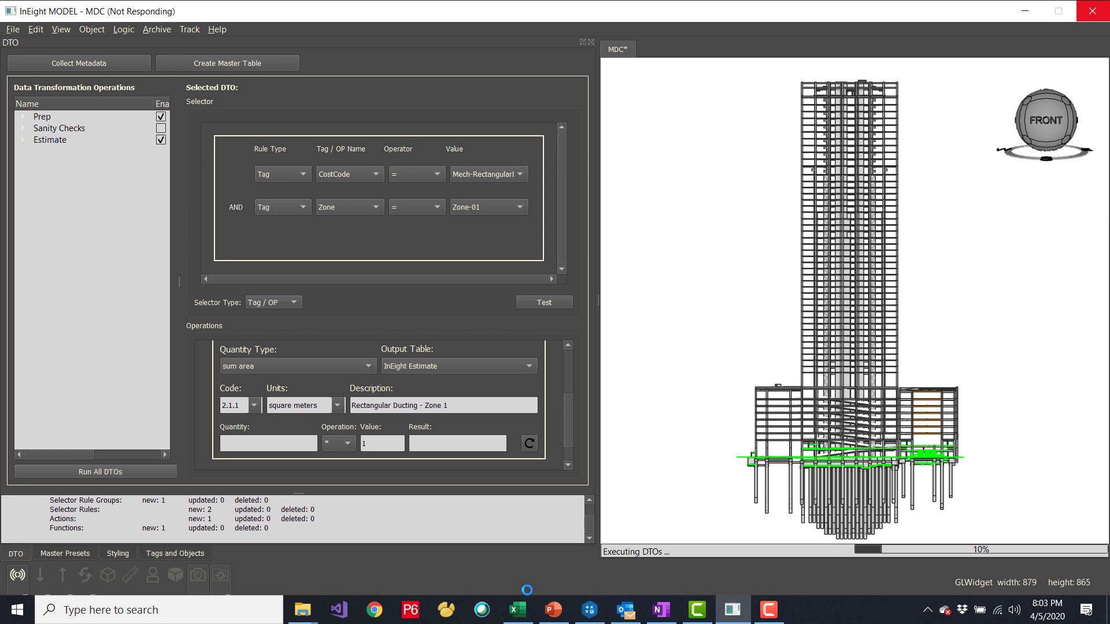
Switch to Estimate, inspect the resources under CBS item 1.1.1 (Concrete-8000 PSI-Zone 1), and collapse it again.
key("alt+Tab")
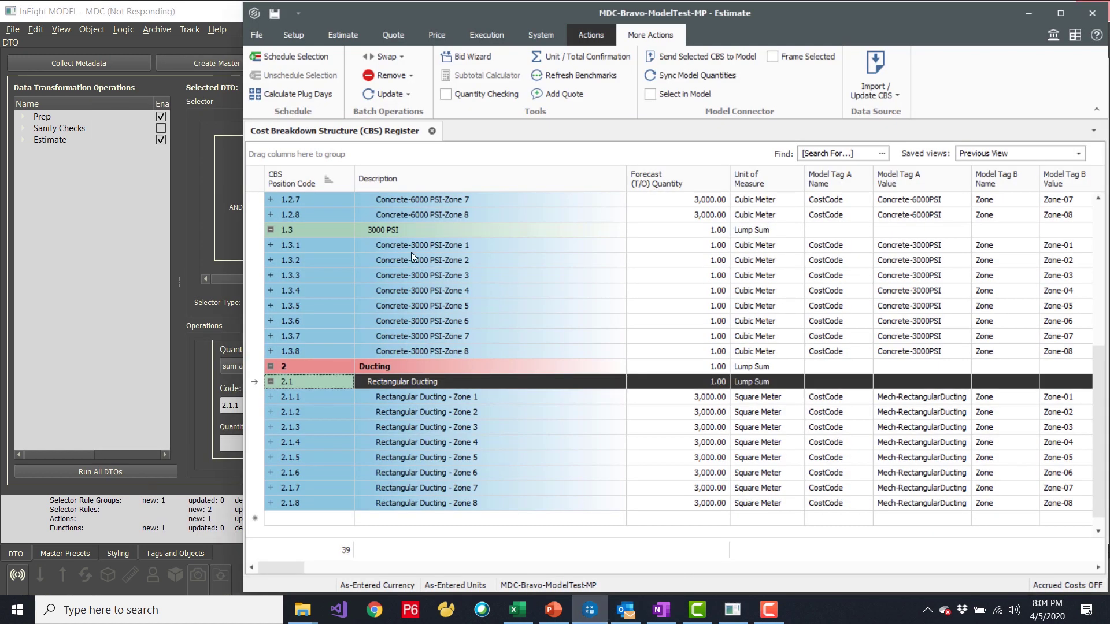
scroll(399, 260, "up", 6)
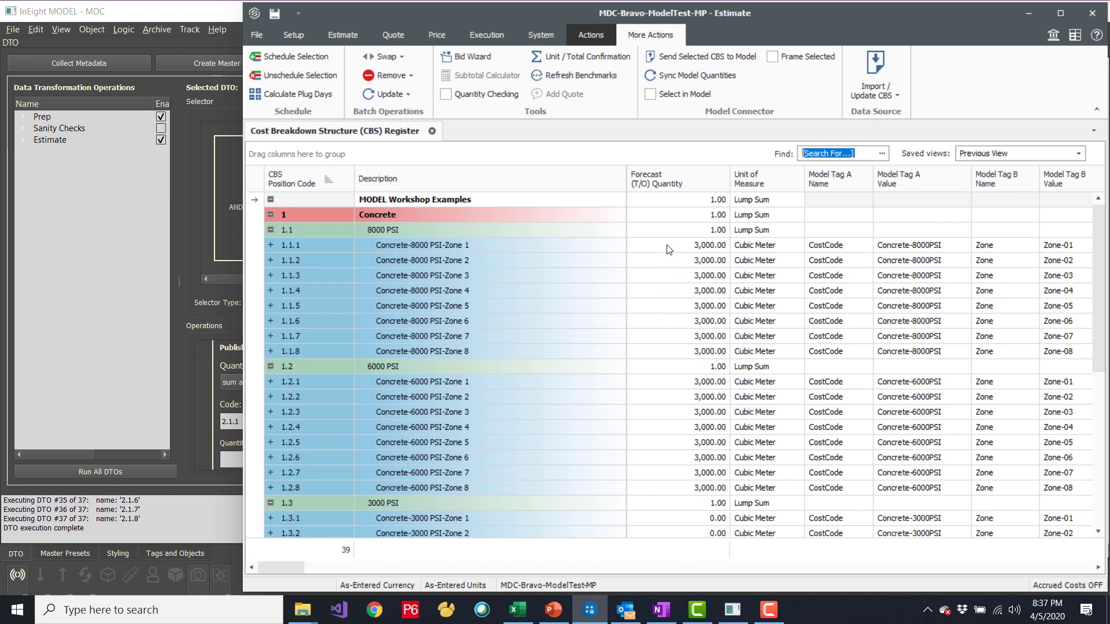
left_click(270, 245)
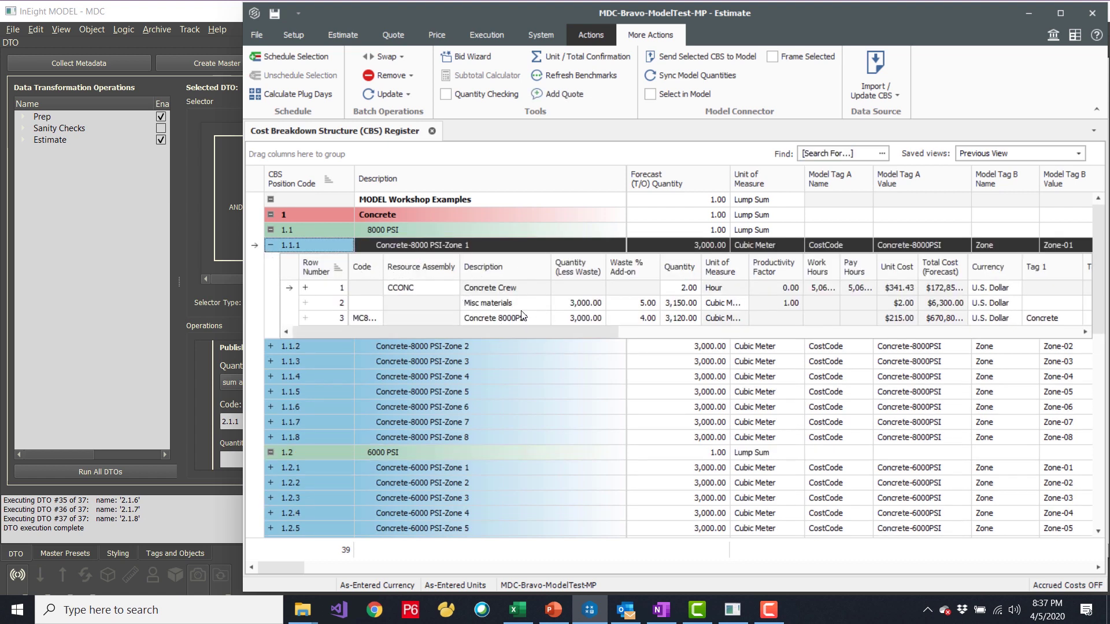
left_click(269, 244)
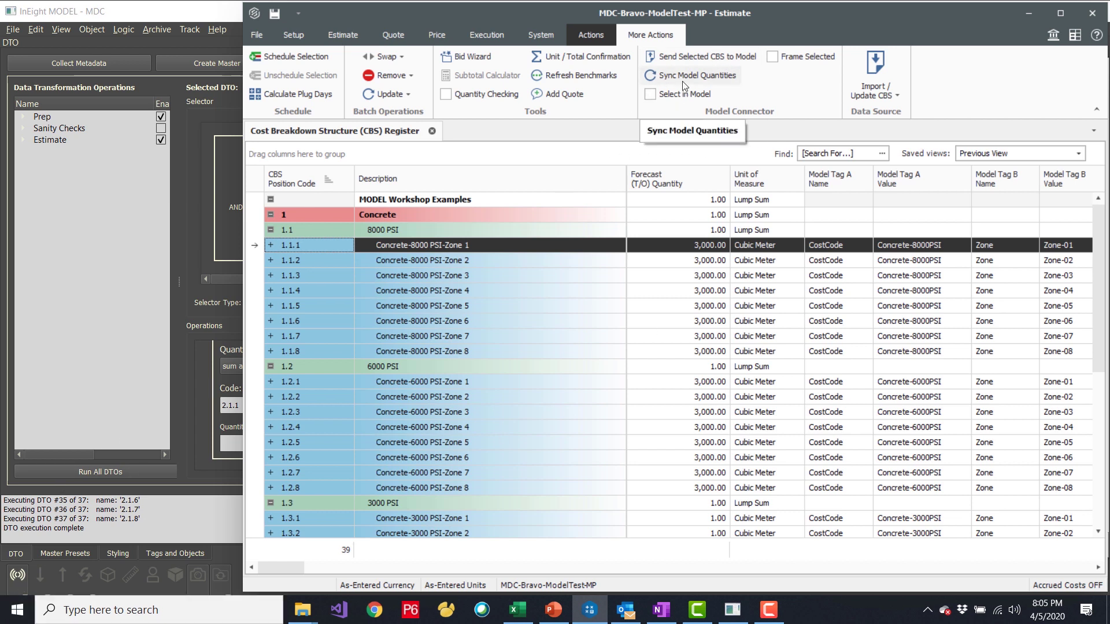
key("alt+Tab")
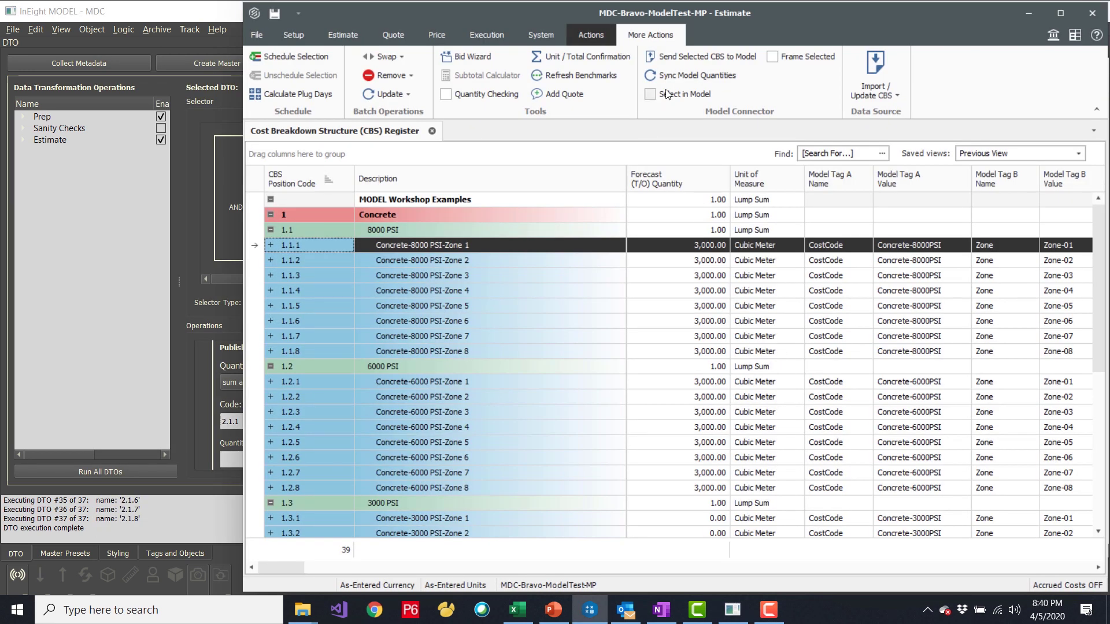
Sync the model quantities into the estimate for all CBS items from 1.1.1 through 2.1.8.
left_click(675, 75)
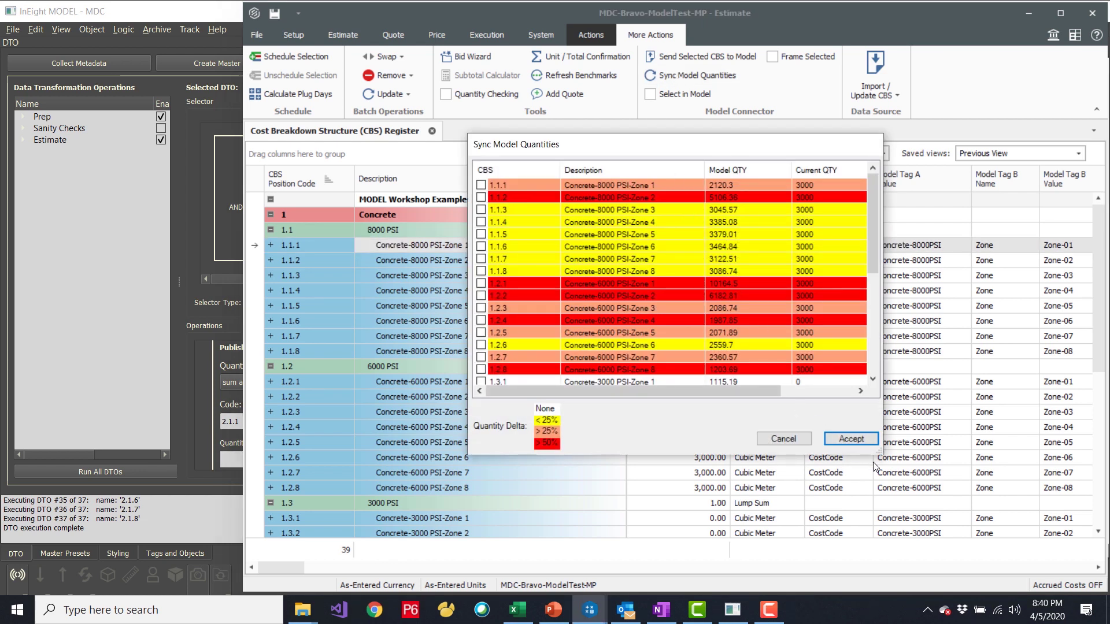
left_click_drag(879, 450, 1032, 622)
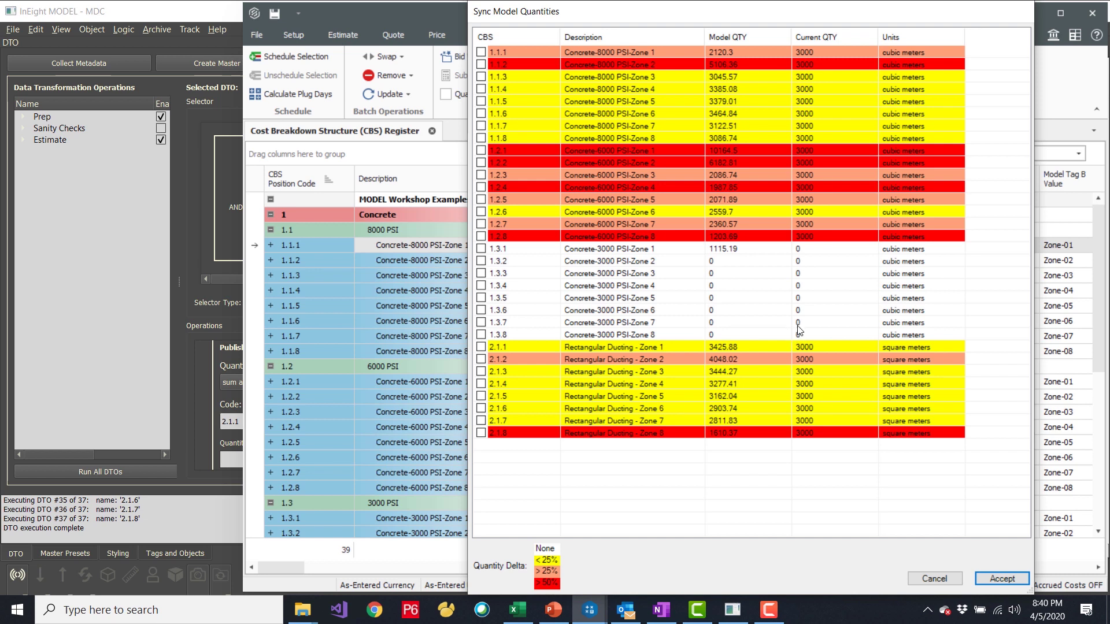
left_click(572, 50)
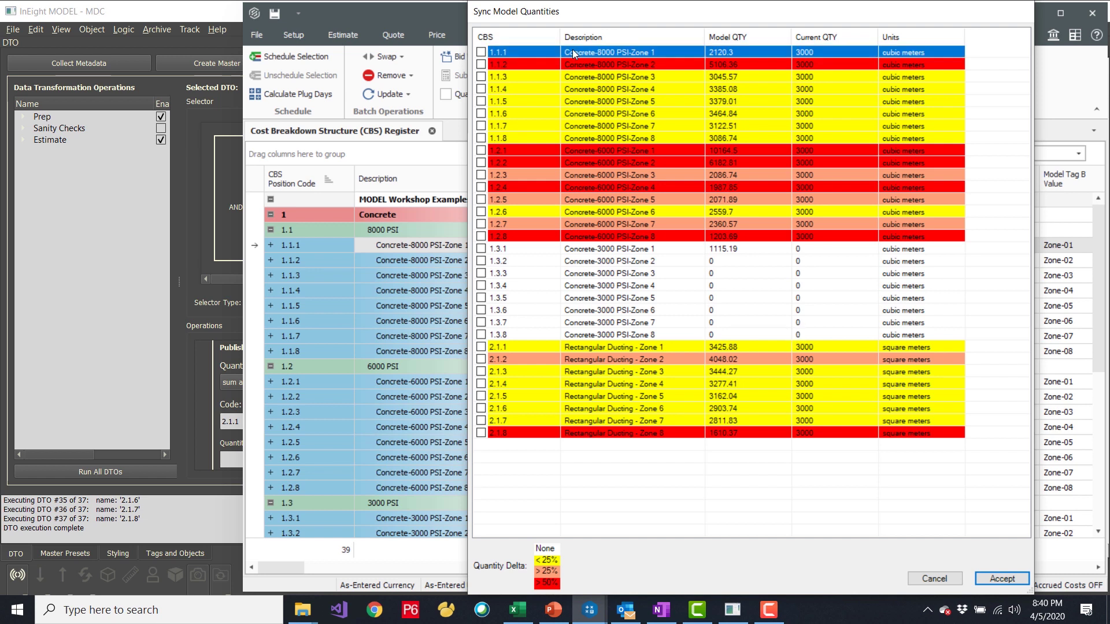
left_click(572, 431, "shift")
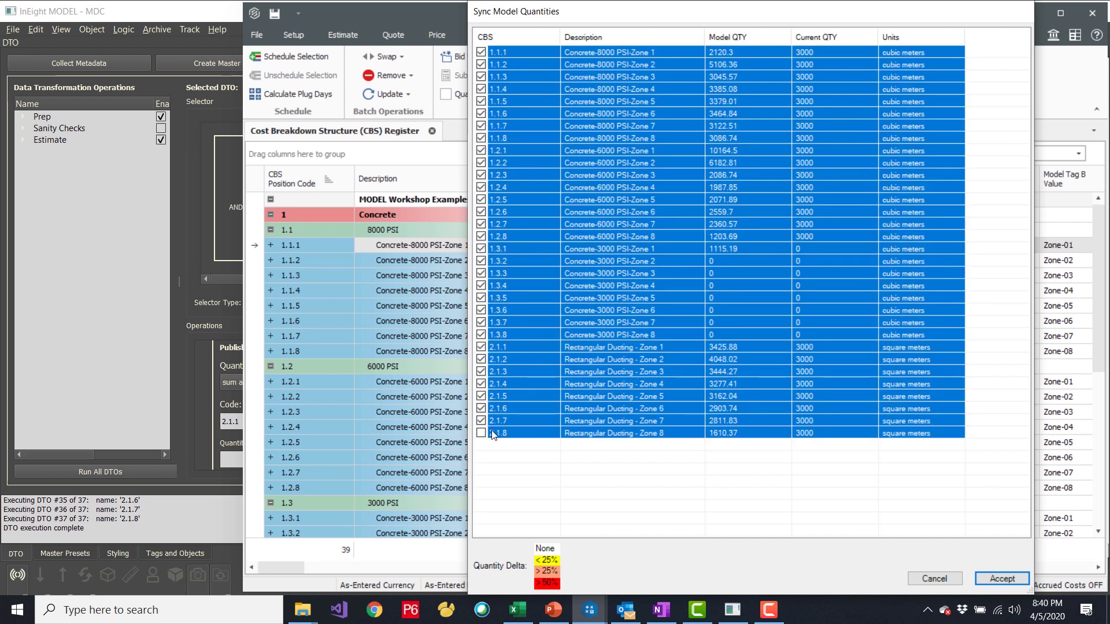
left_click(481, 434)
left_click(1004, 580)
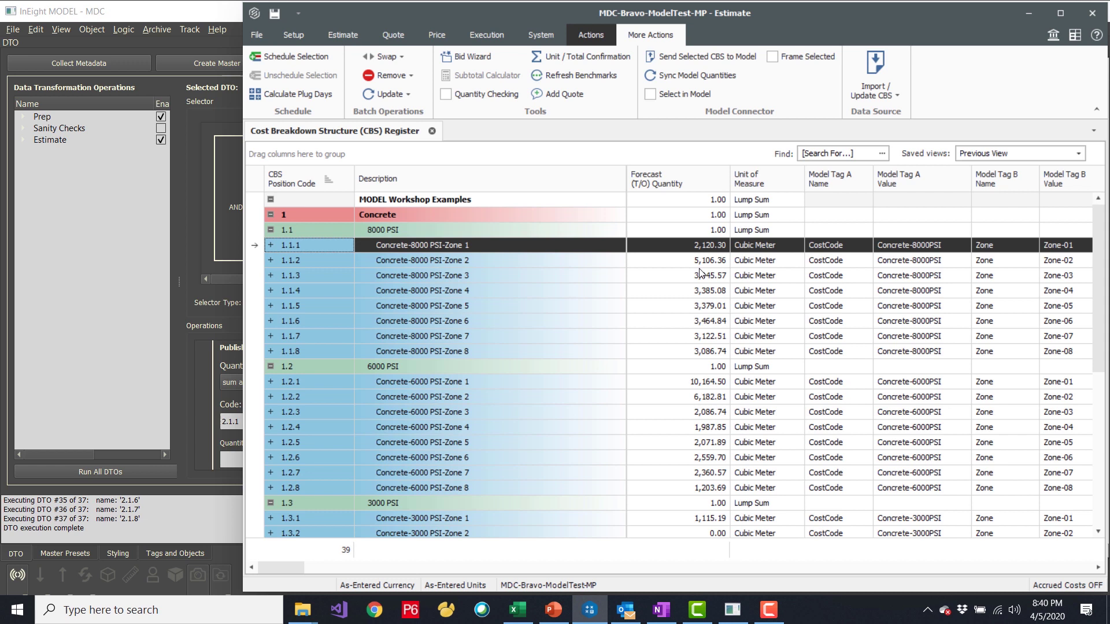
Reopen the model quantity sync to compare model and current quantities, and cancel it without accepting anything.
left_click(683, 78)
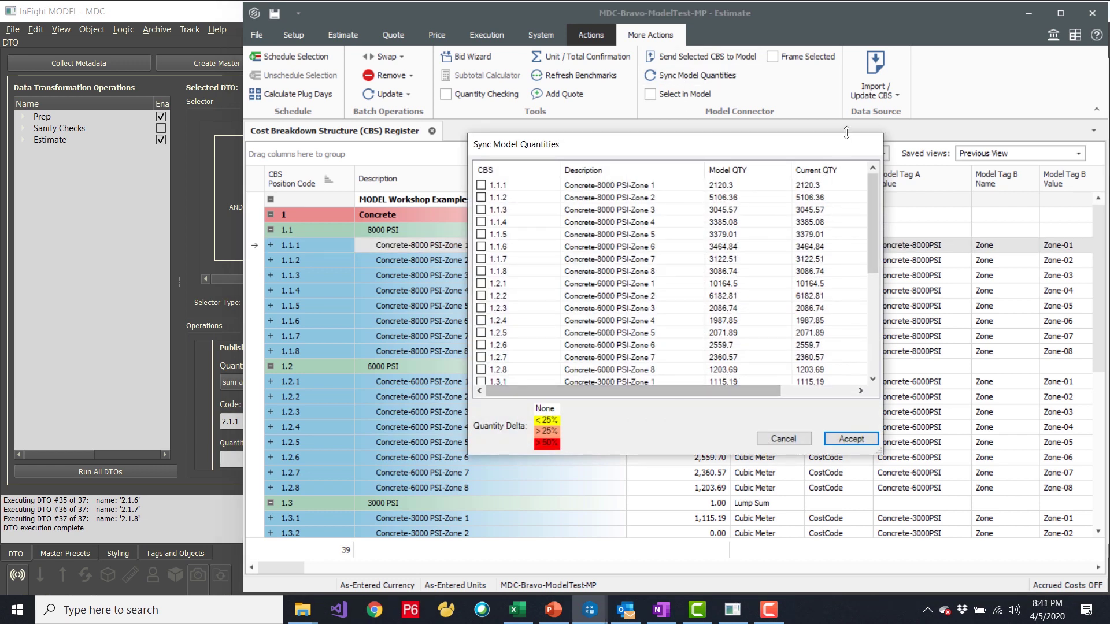
mouse_move(873, 186)
left_mouse_down()
mouse_move(879, 280)
mouse_move(869, 307)
mouse_move(859, 180)
left_mouse_up()
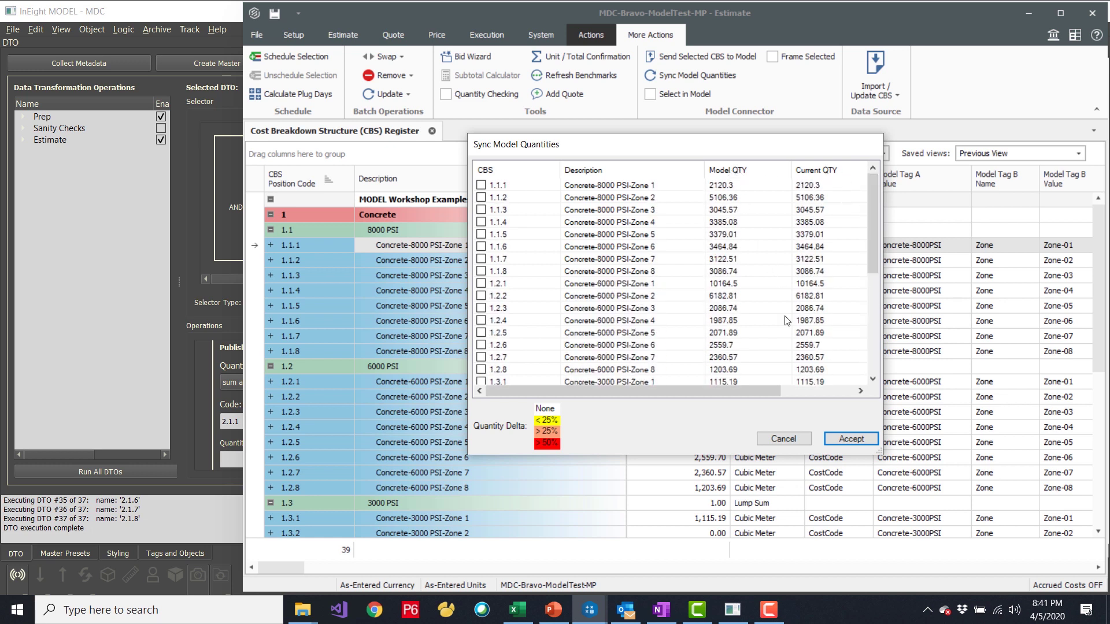
left_click(799, 440)
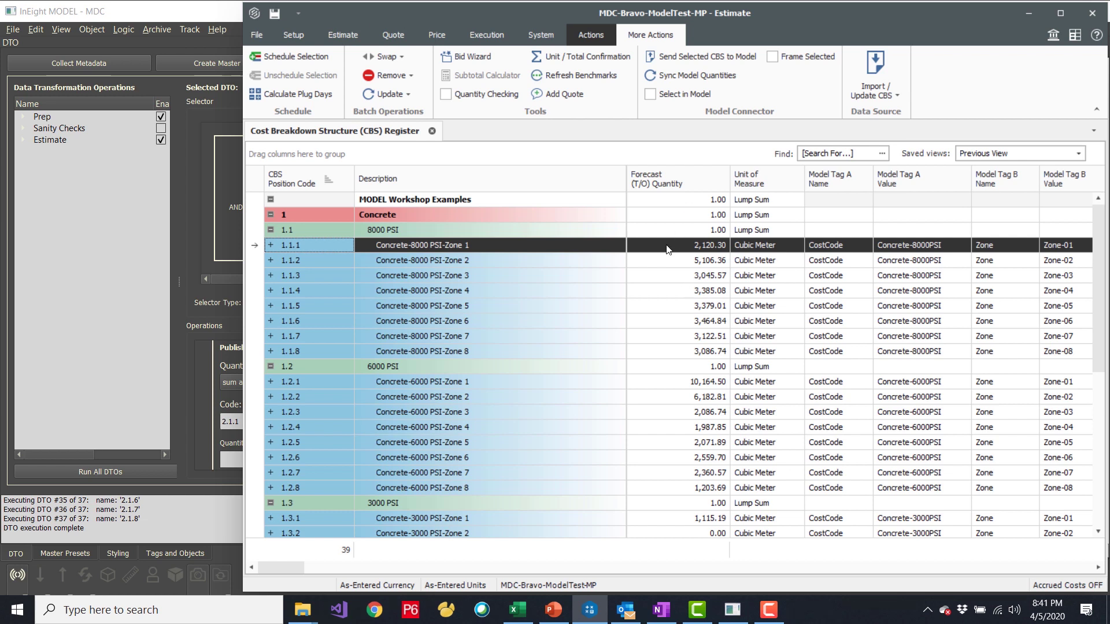
Switch to InEight MODEL and load the 3/5/2020 3:06 PM revision of Mezzanine Level - MaxEdit-1.rvt from the STRUCTURAL model group.
key("alt+Tab")
key("alt+Tab")
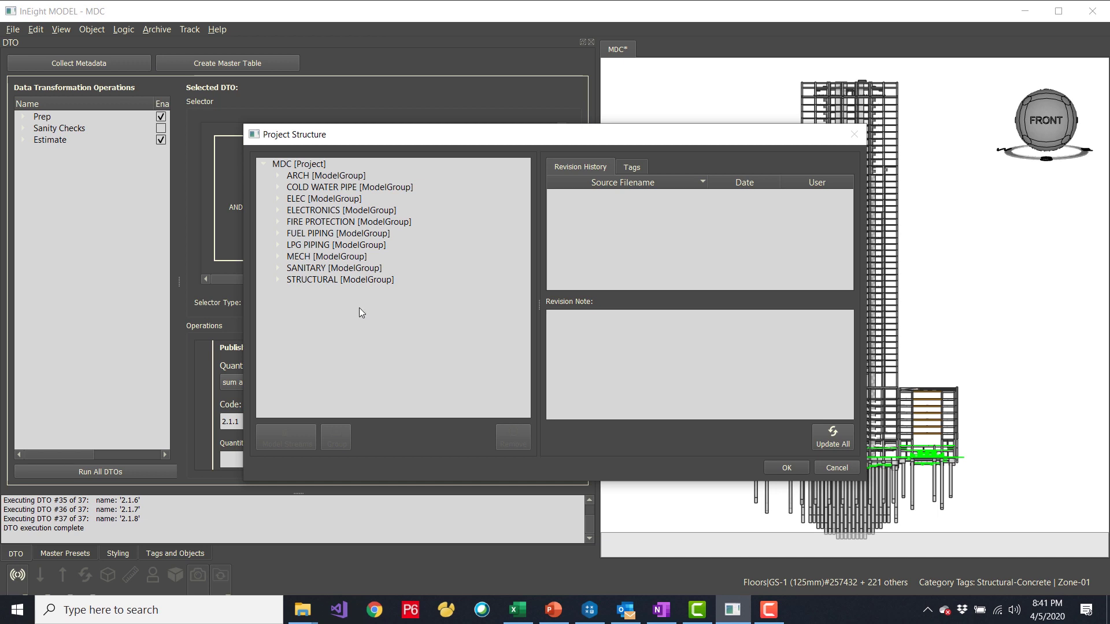
left_click(278, 281)
scroll(338, 314, "down", 5)
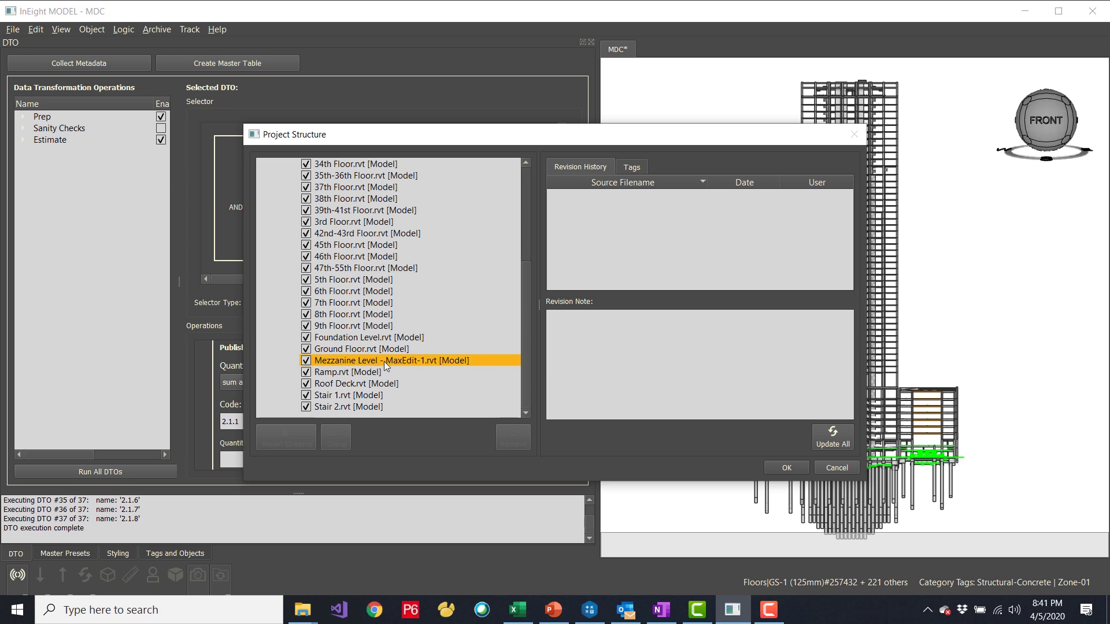
left_click(363, 359)
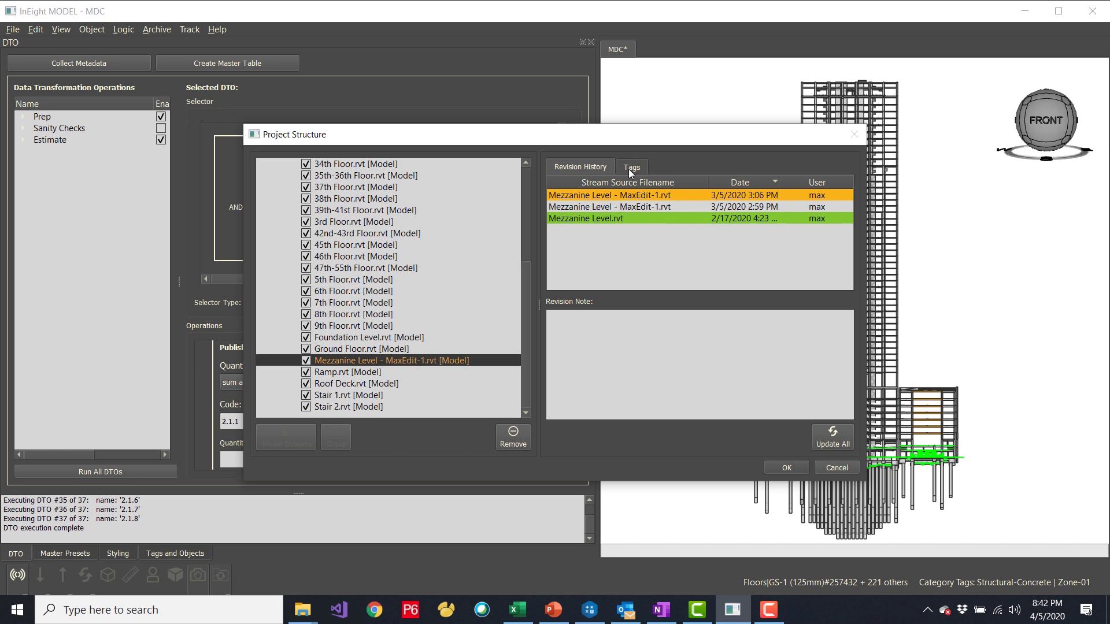
left_click_drag(662, 138, 509, 147)
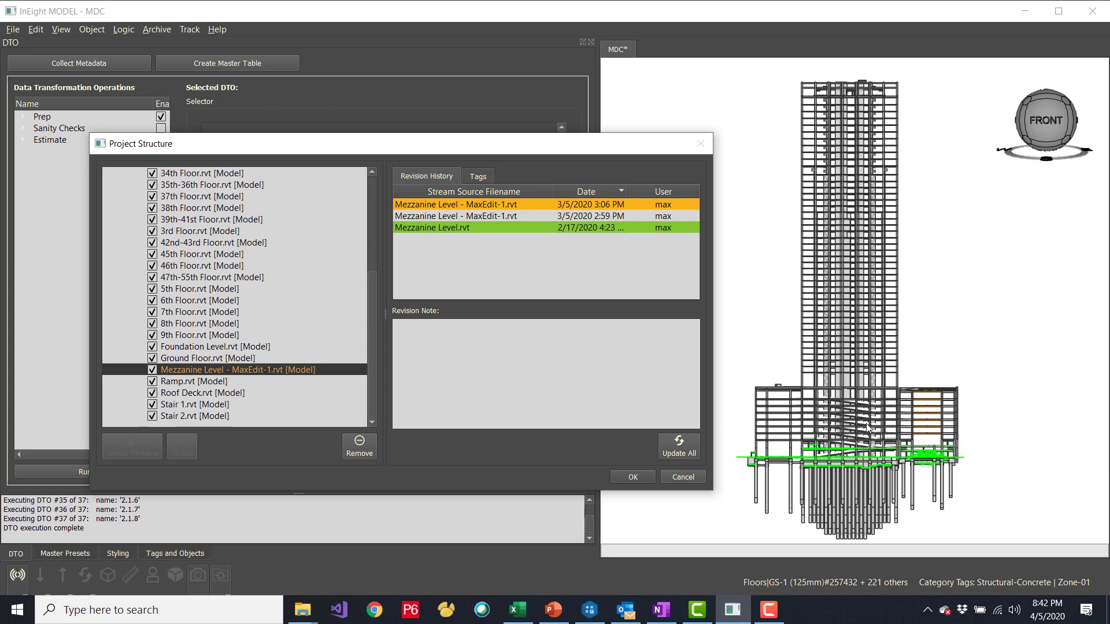
double_click(485, 203)
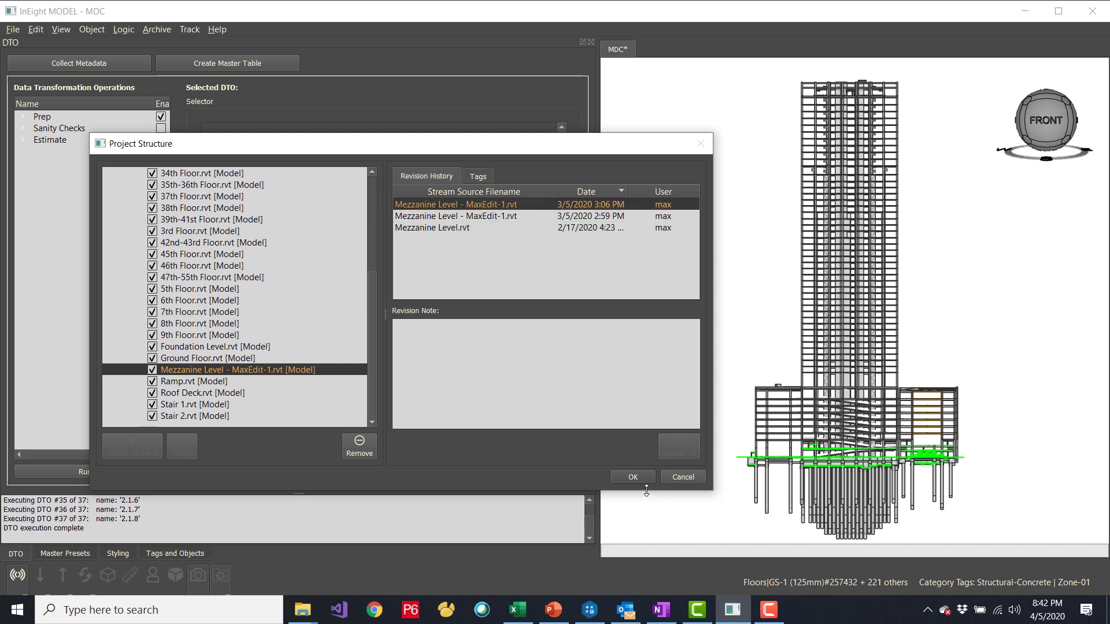
left_click(634, 477)
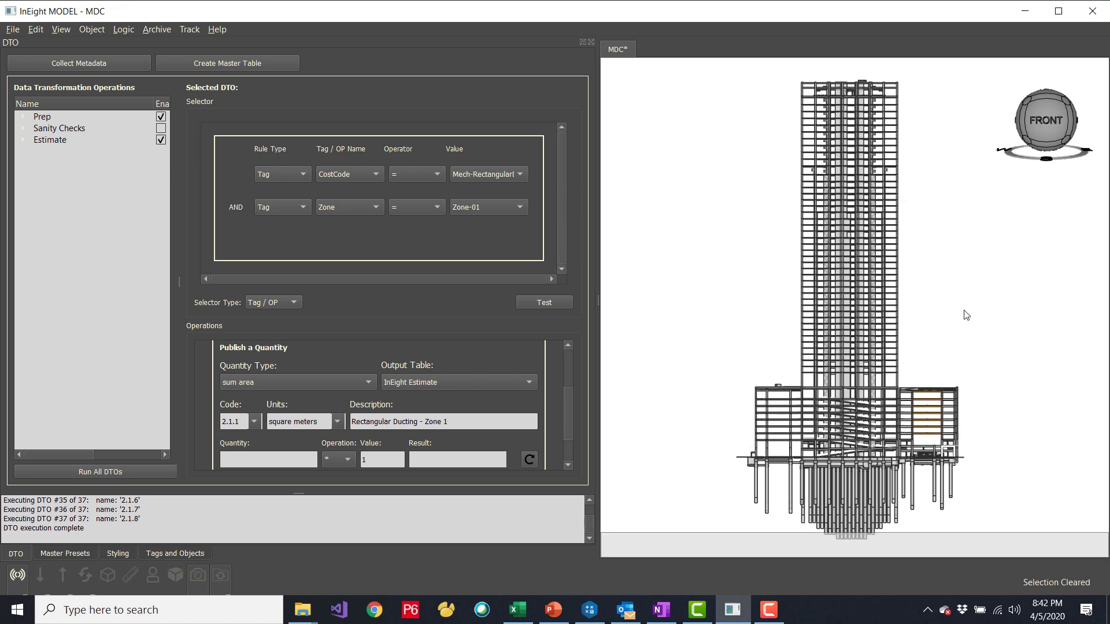
Examine the mezzanine-level floor slab outside the tower's base corner and its category tags from an isometric view.
left_click(1068, 106)
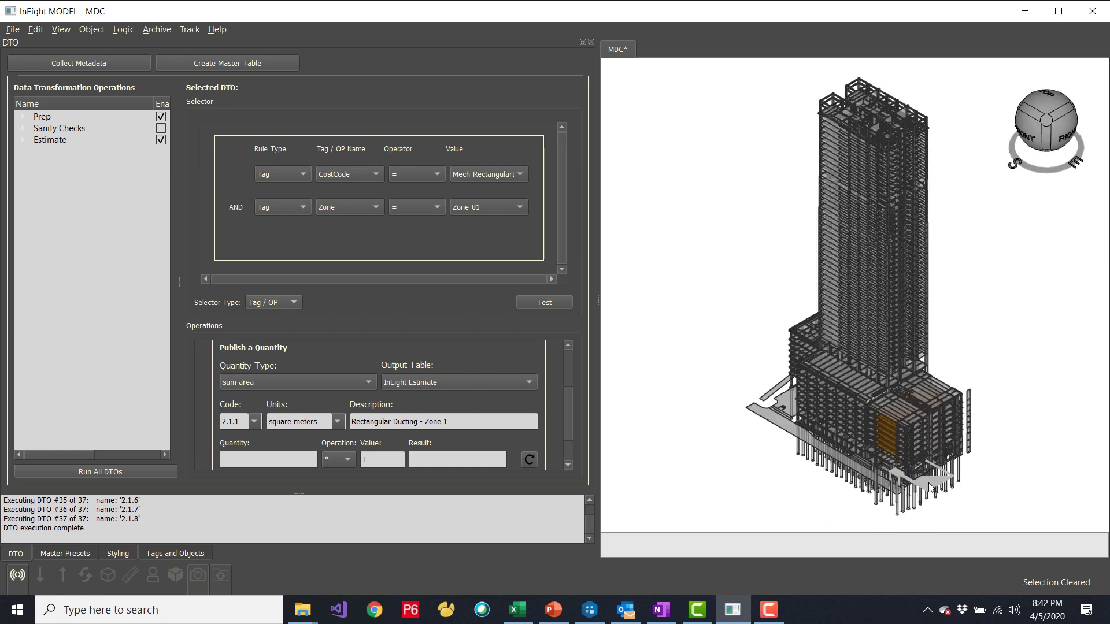
scroll(929, 487, "up", 5)
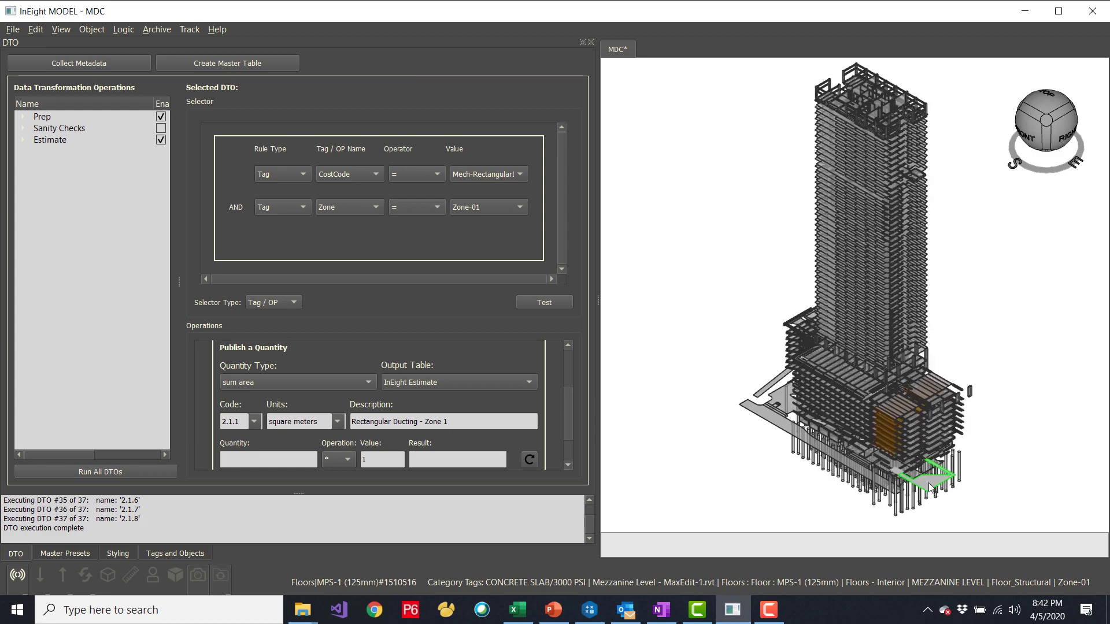
scroll(900, 438, "up", 3)
scroll(767, 316, "down", 3)
middle_click_drag(766, 314, 896, 351)
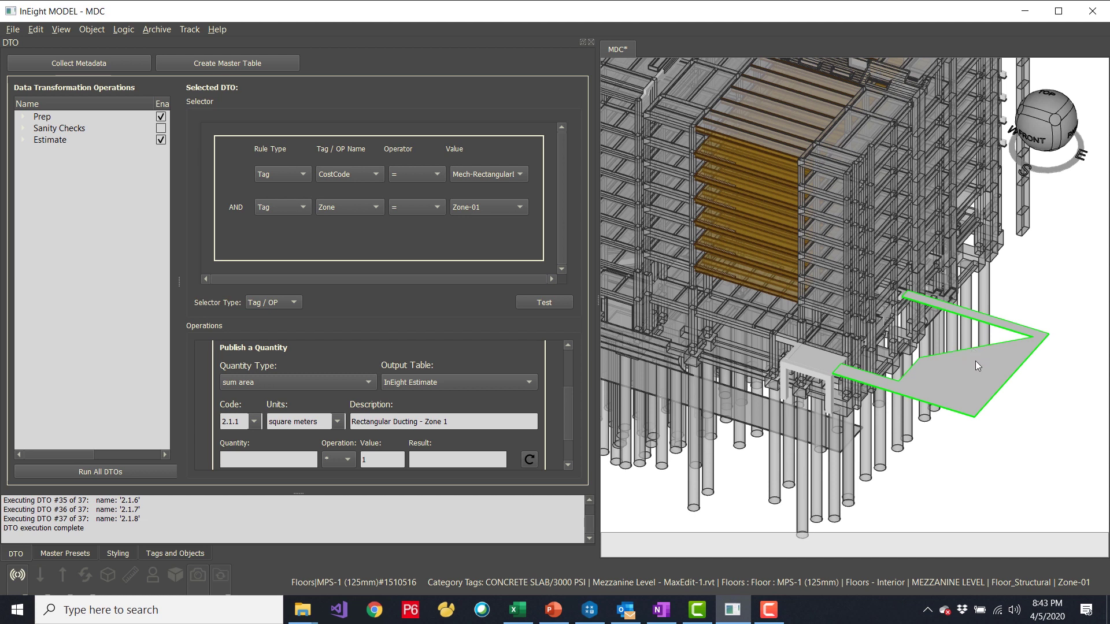
Run all DTOs with the Prep and Estimate groups enabled and Sanity Checks disabled.
left_click(56, 141)
left_click(161, 117)
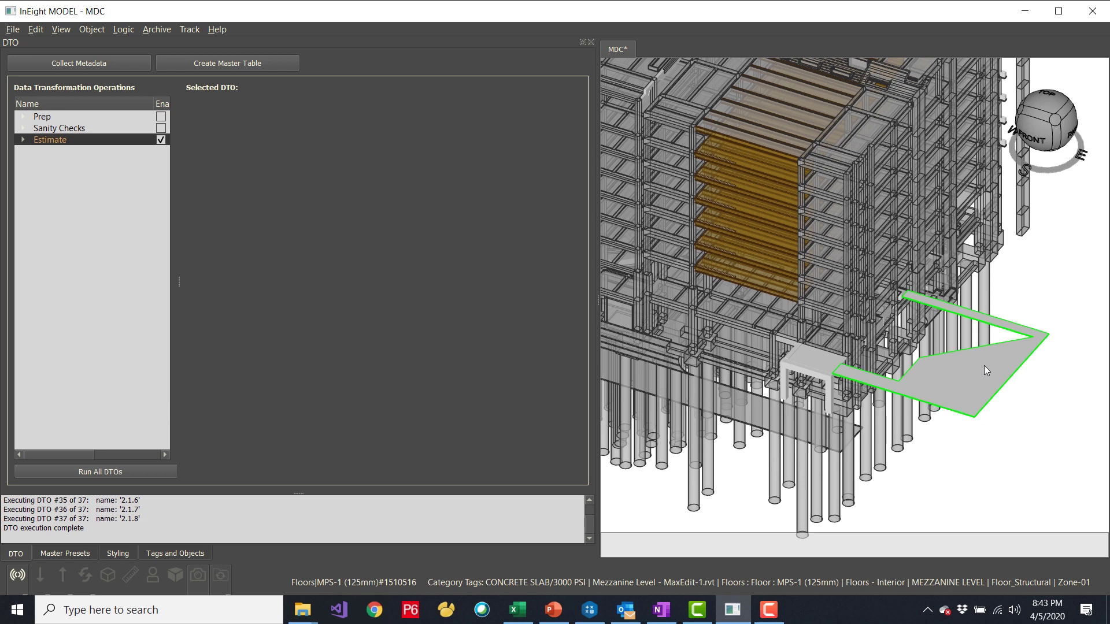
left_click(161, 117)
left_click(161, 127)
left_click(154, 473)
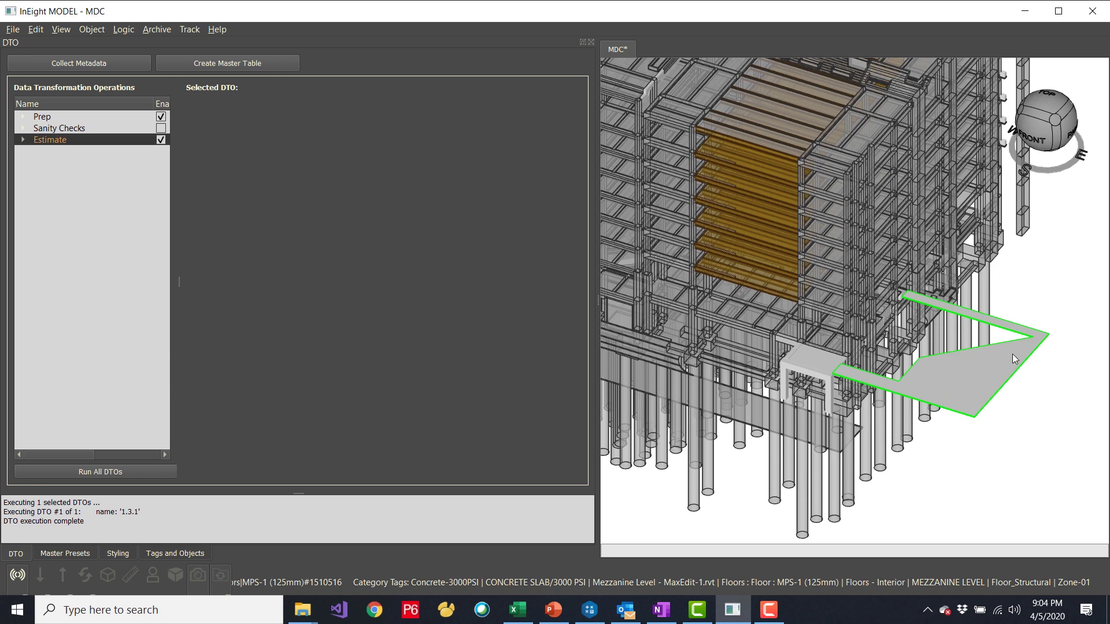
Switch to Estimate and review the model quantity sync list for differences between model and current quantities.
key("alt+Tab")
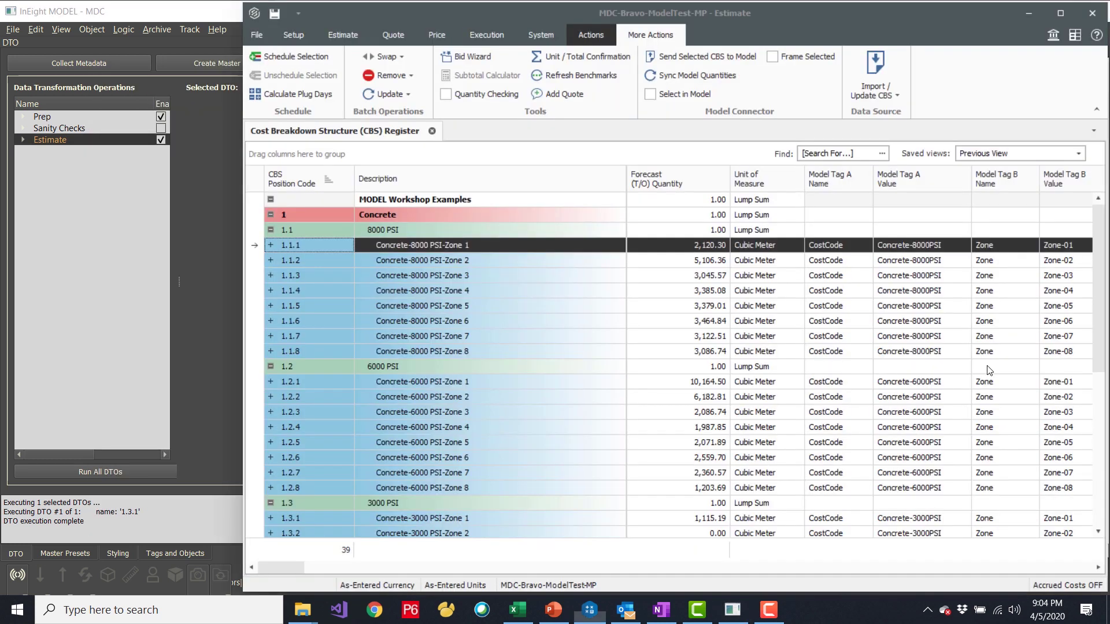
left_click(695, 77)
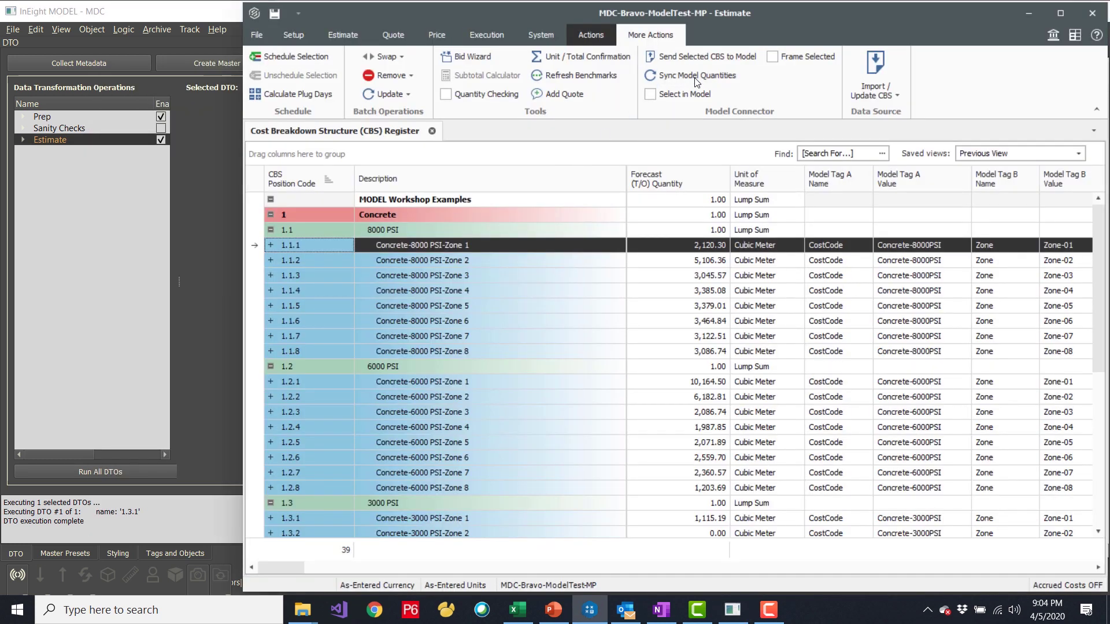
scroll(809, 250, "down", 5)
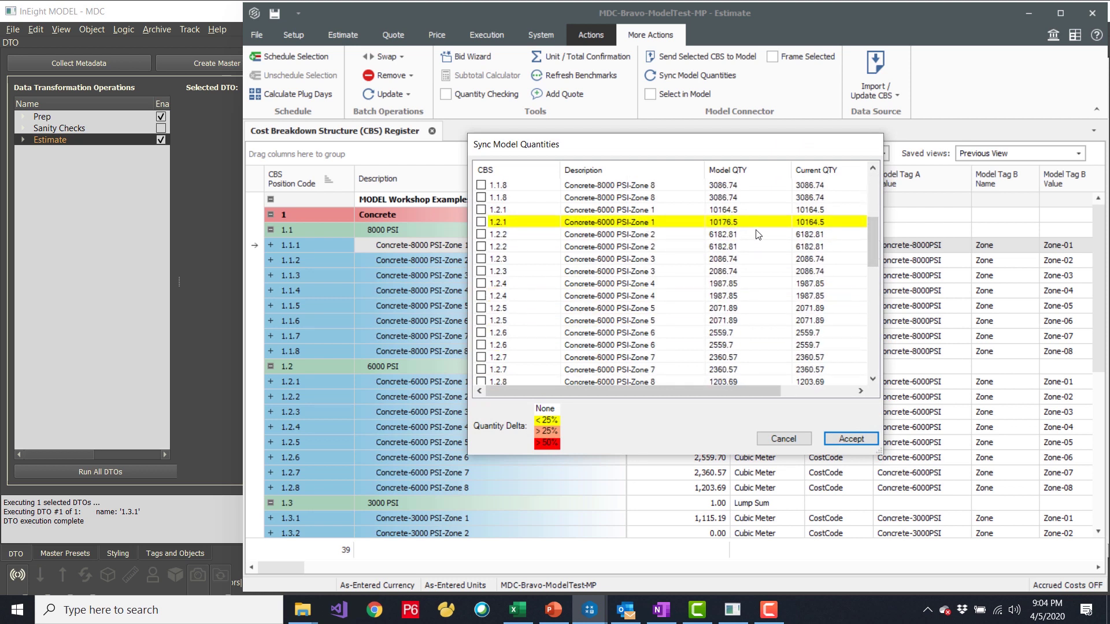
left_click_drag(872, 240, 872, 271)
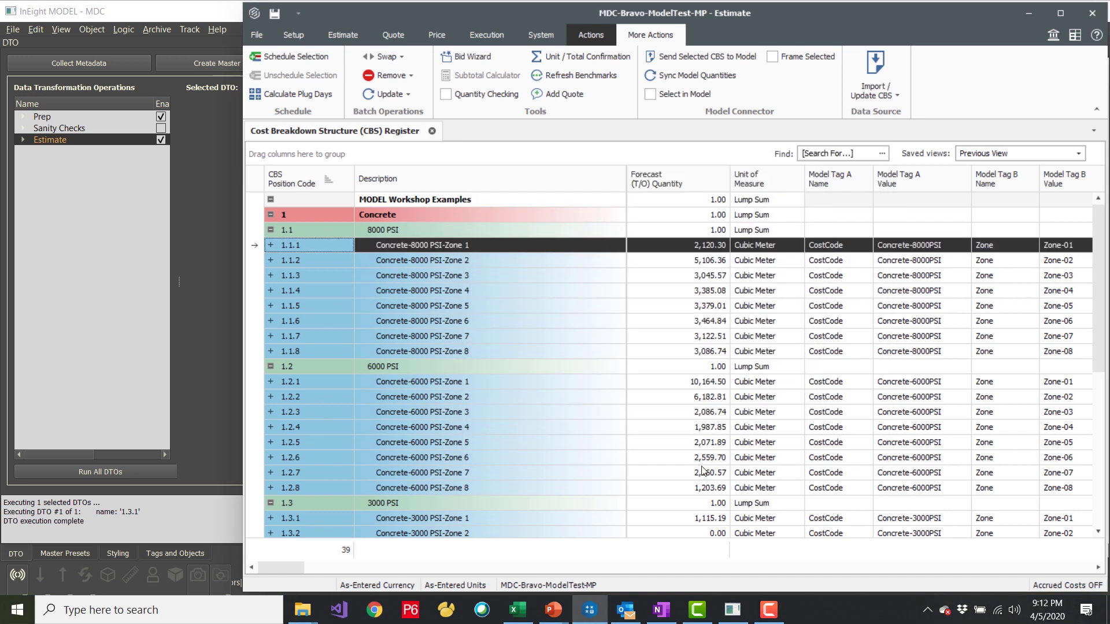
Switch to the PowerPoint slide show and advance slide 30 to its Sync Model Quantities picture.
key("alt+Tab")
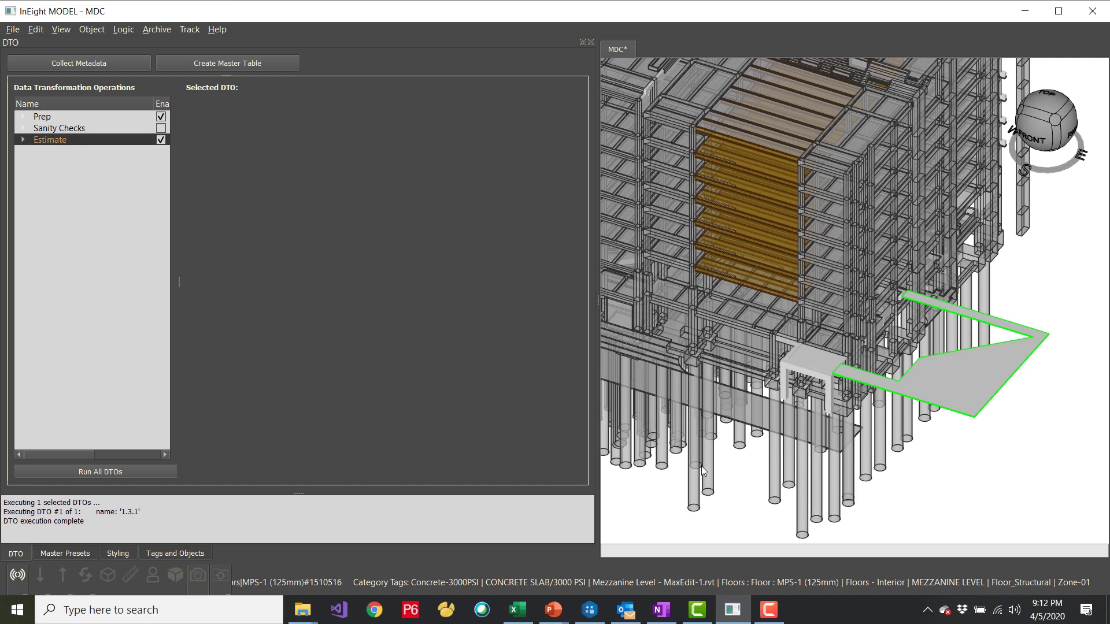
key("alt+Tab")
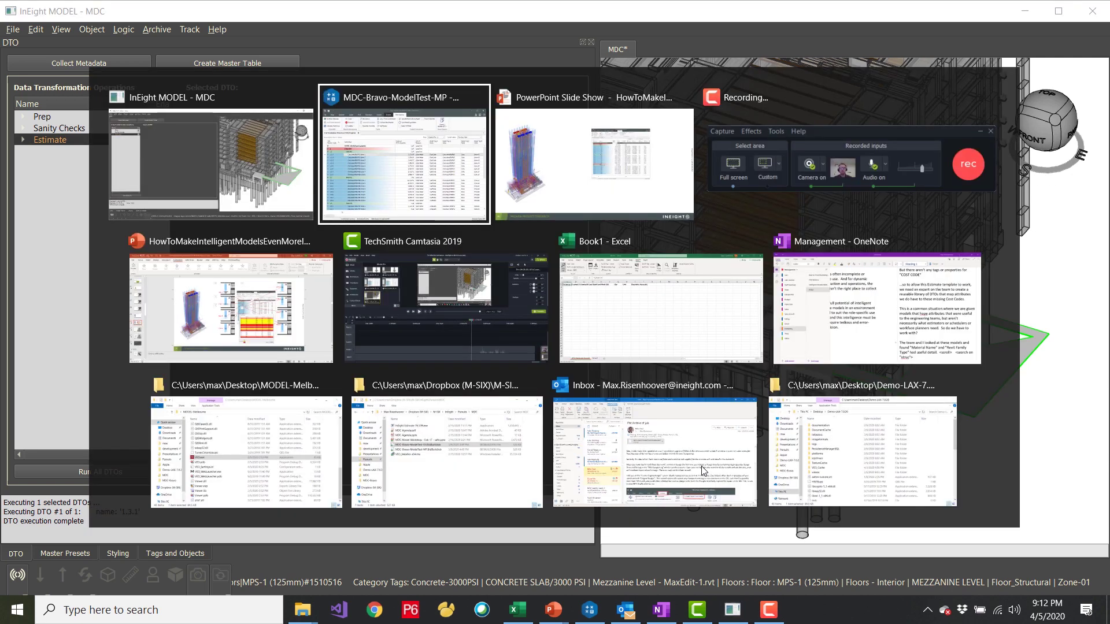
key("alt+Tab")
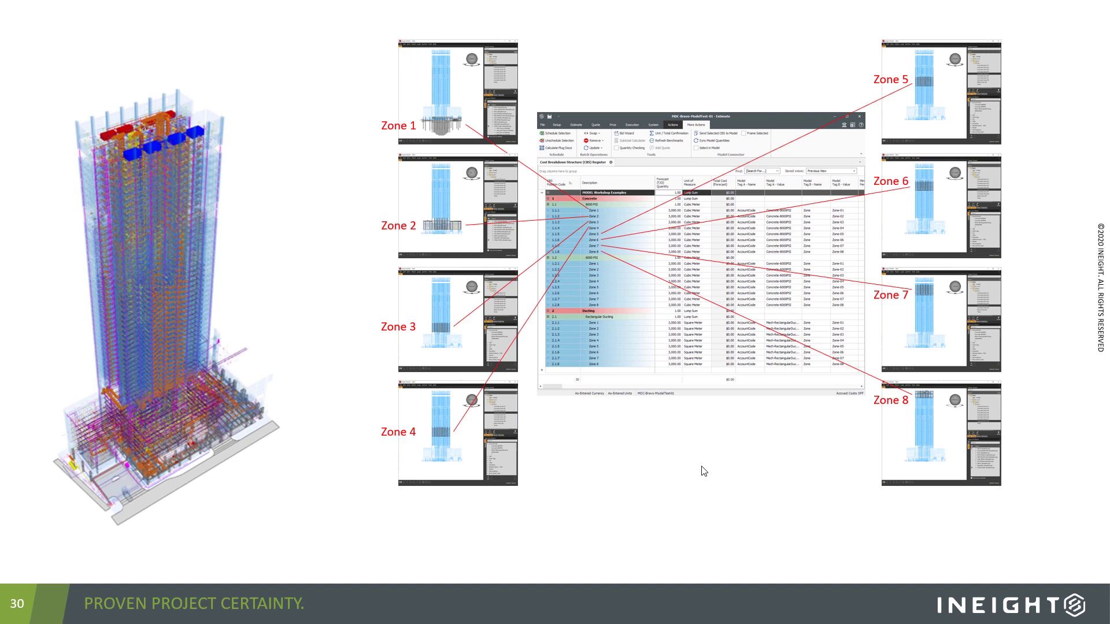
left_click(703, 471)
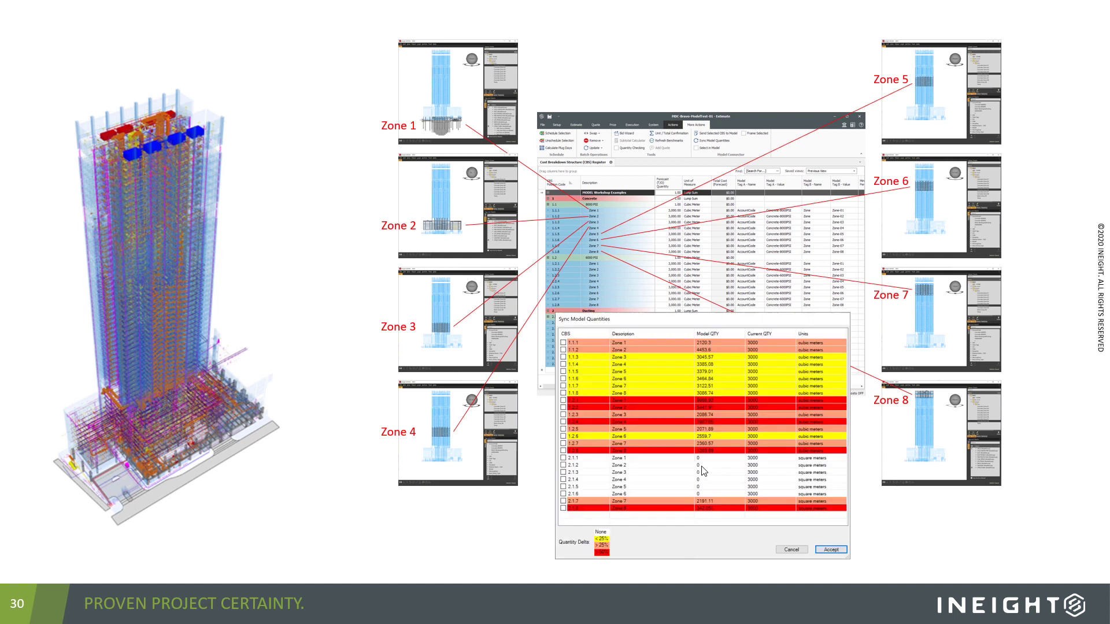